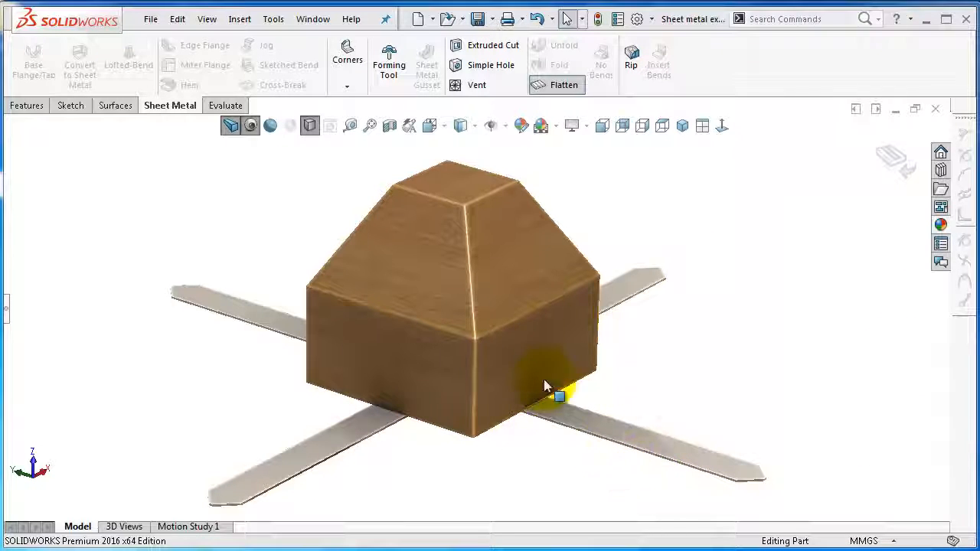
click(546, 84)
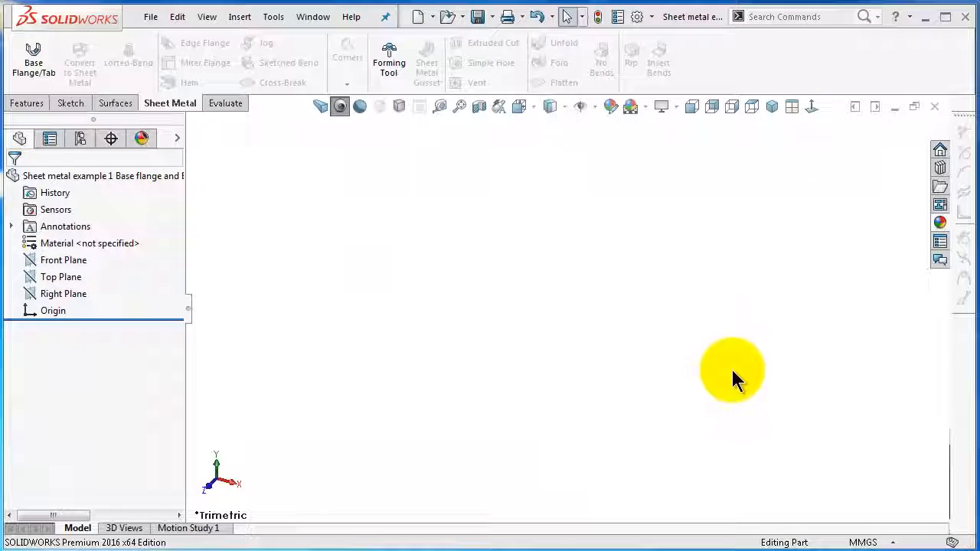
Sketch a center rectangle about 110 mm high on the Front Plane, centred on the origin
click(77, 261)
click(90, 239)
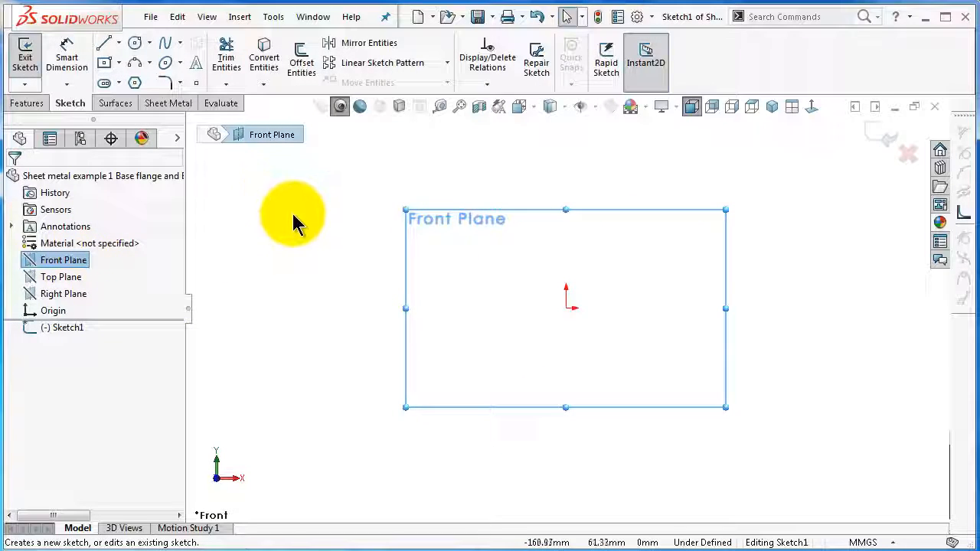
click(105, 63)
click(566, 307)
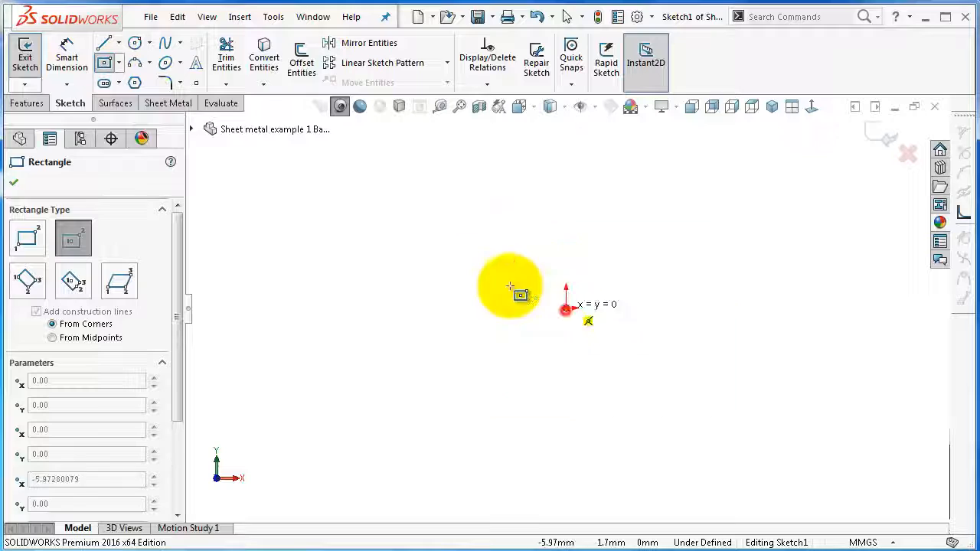
click(438, 211)
Dimension the rectangle's vertical side to 100 mm
right_drag(387, 247, 384, 169)
click(438, 247)
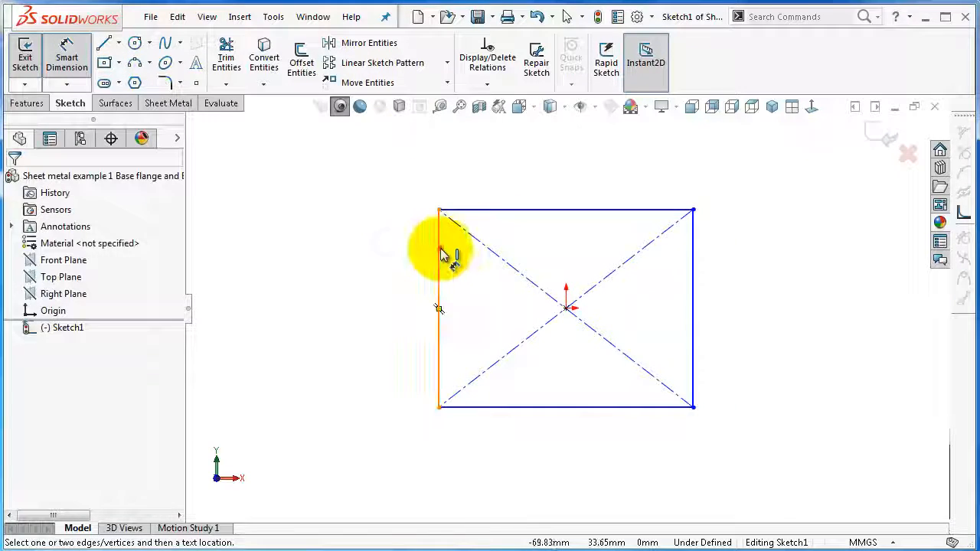
click(378, 253)
text(100)
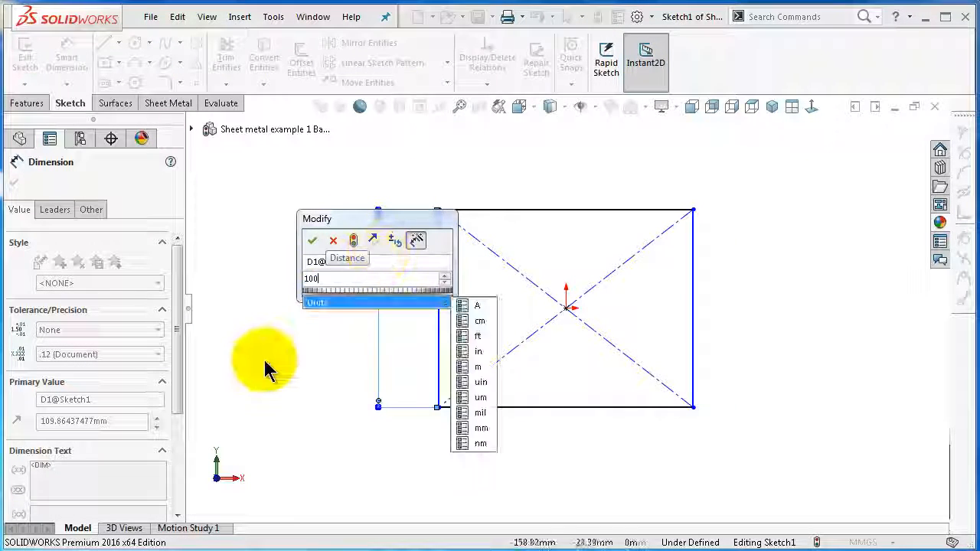
click(312, 240)
key(Escape)
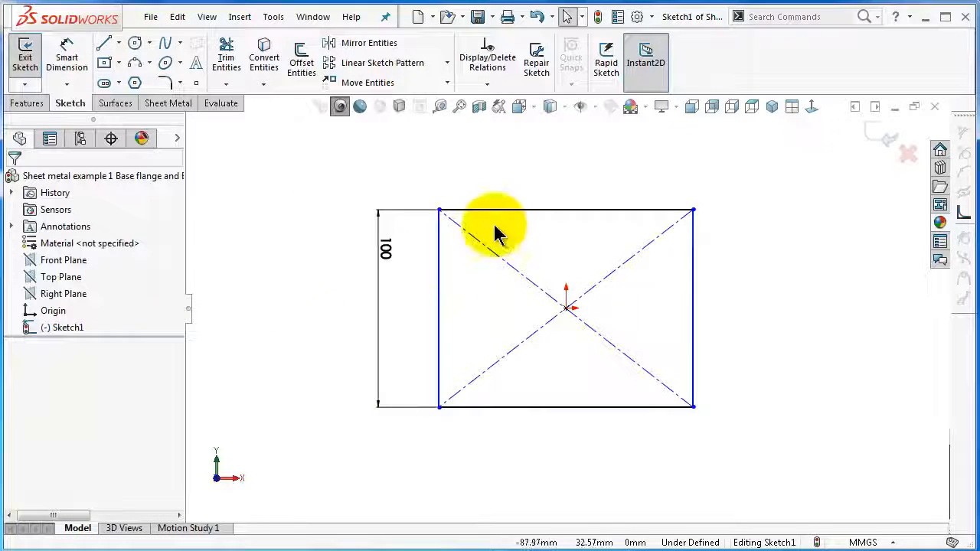
Make the rectangle a square by adding an Equal relation between its horizontal and vertical sides
click(586, 208)
ctrl+click(439, 264)
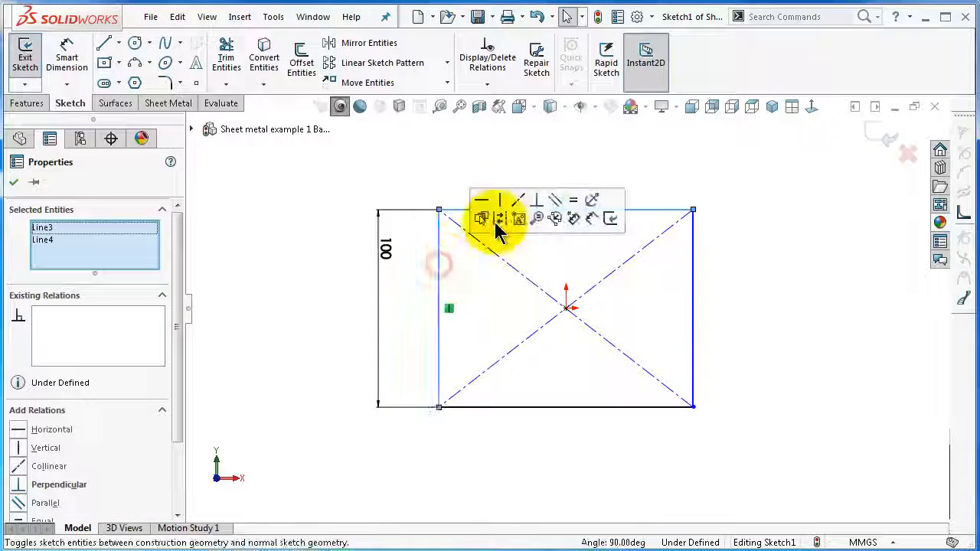
click(572, 199)
click(321, 239)
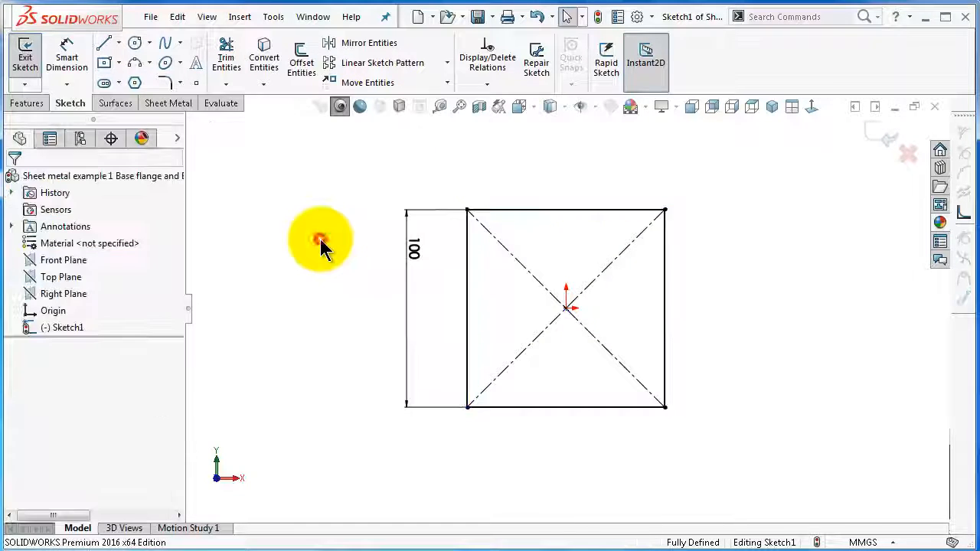
Extrude the square sketch as a solid boss with a blind depth of 50 mm
key(ctrl+7)
key(ctrl+8)
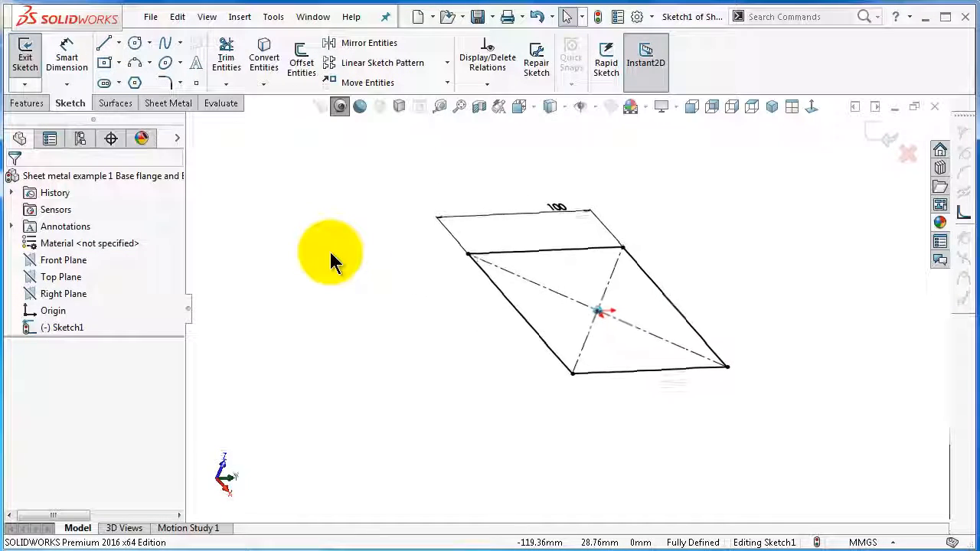
click(28, 103)
click(31, 65)
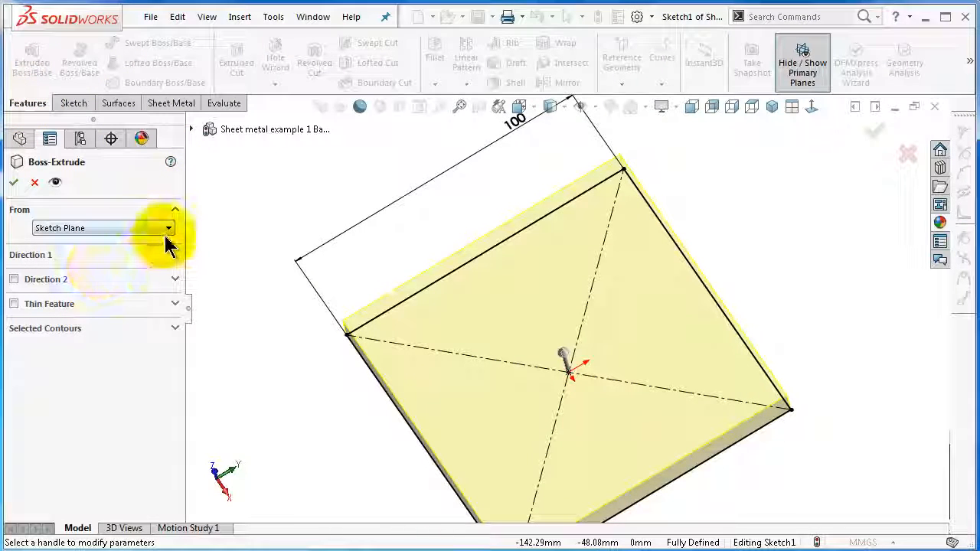
click(175, 254)
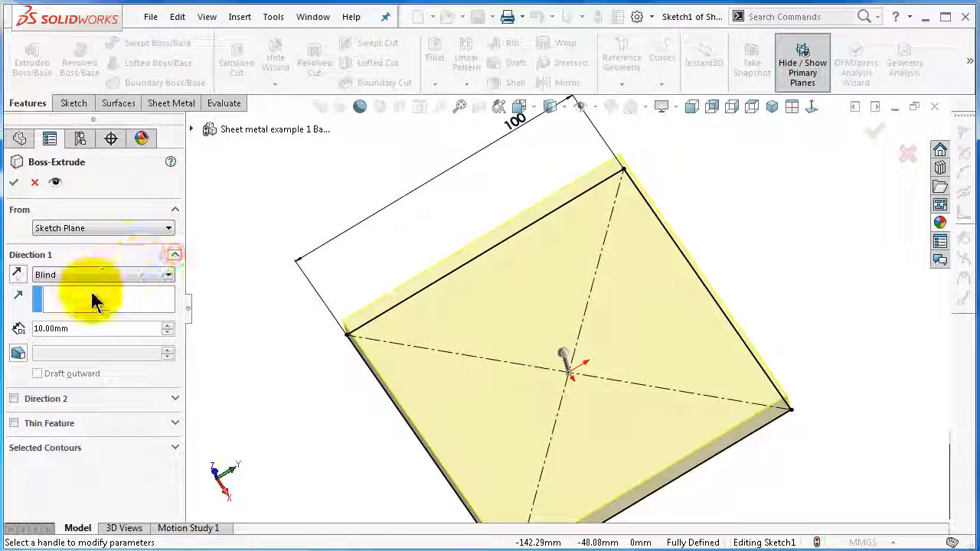
double_click(85, 329)
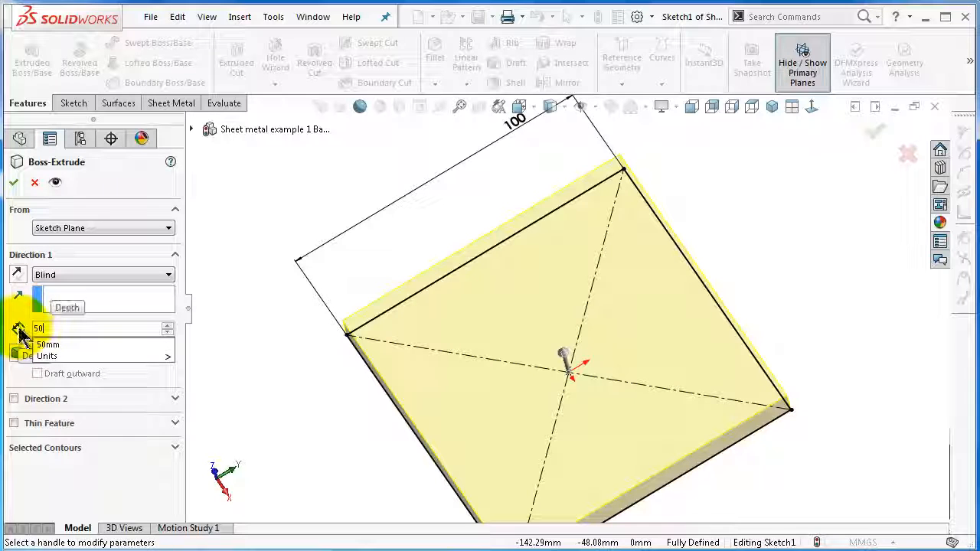
click(15, 323)
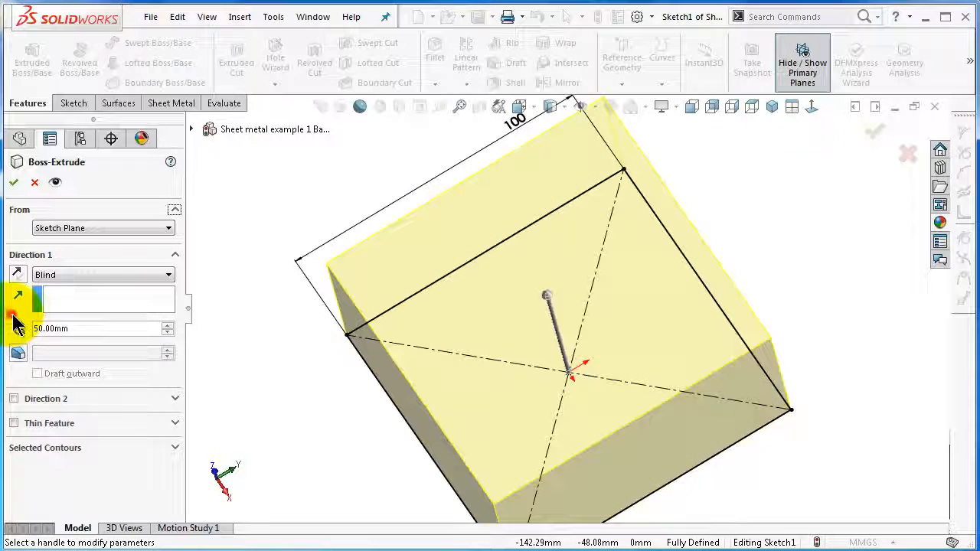
click(13, 182)
click(780, 251)
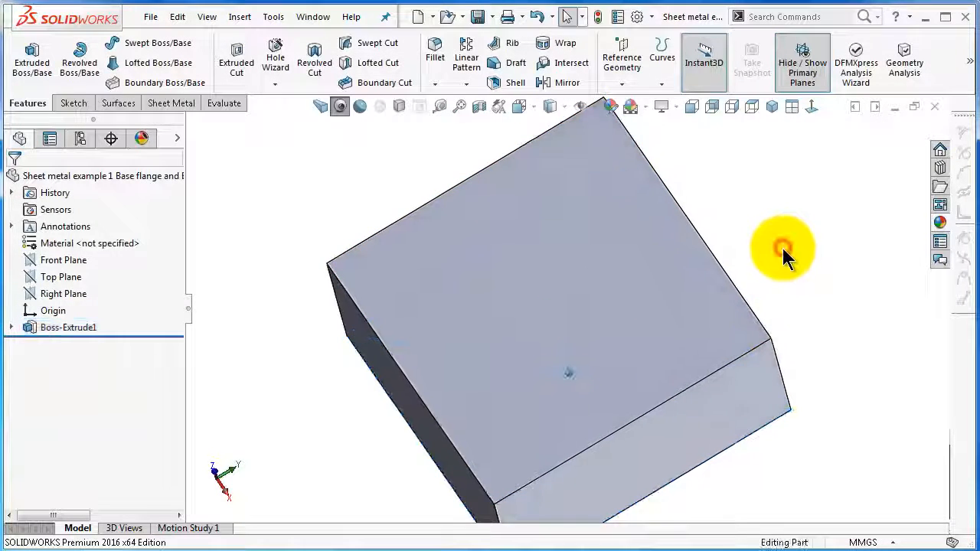
Start a sketch on the block's top face and convert the face's outer edges into sketch lines
middle_drag(780, 251, 750, 240)
scroll(755, 274, up, 2)
scroll(663, 284, down, 2)
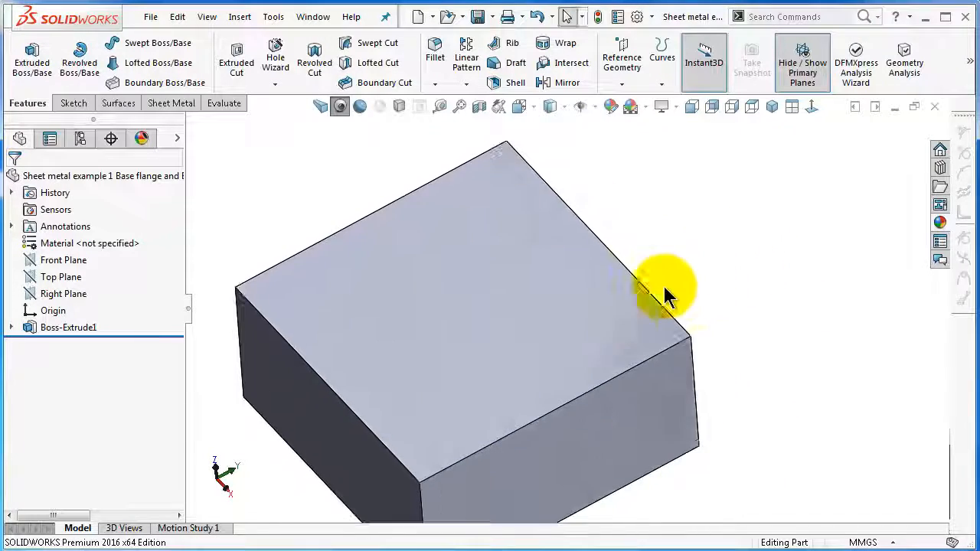
click(553, 328)
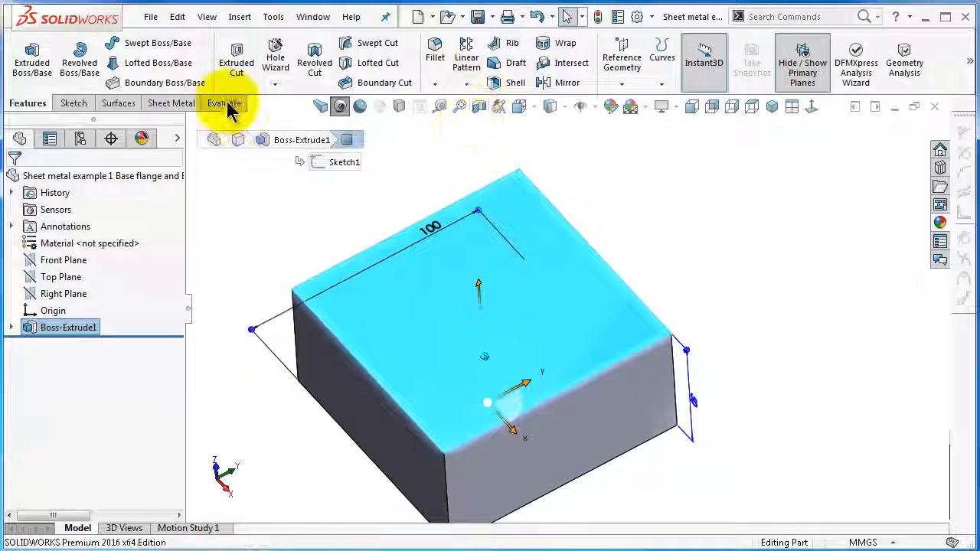
click(469, 304)
click(536, 255)
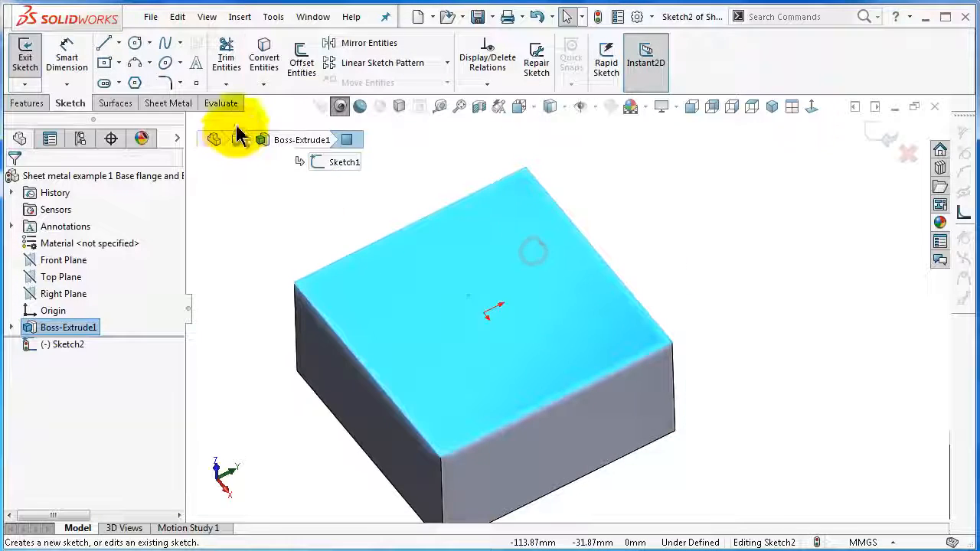
click(269, 58)
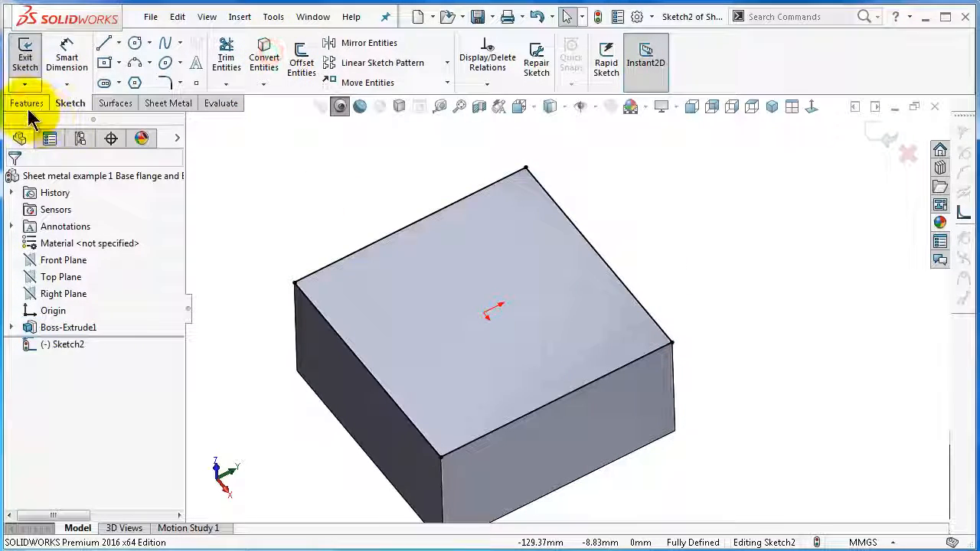
Extrude the converted square upward 50 mm with a 30° inward draft, merged with the block
click(28, 106)
click(32, 61)
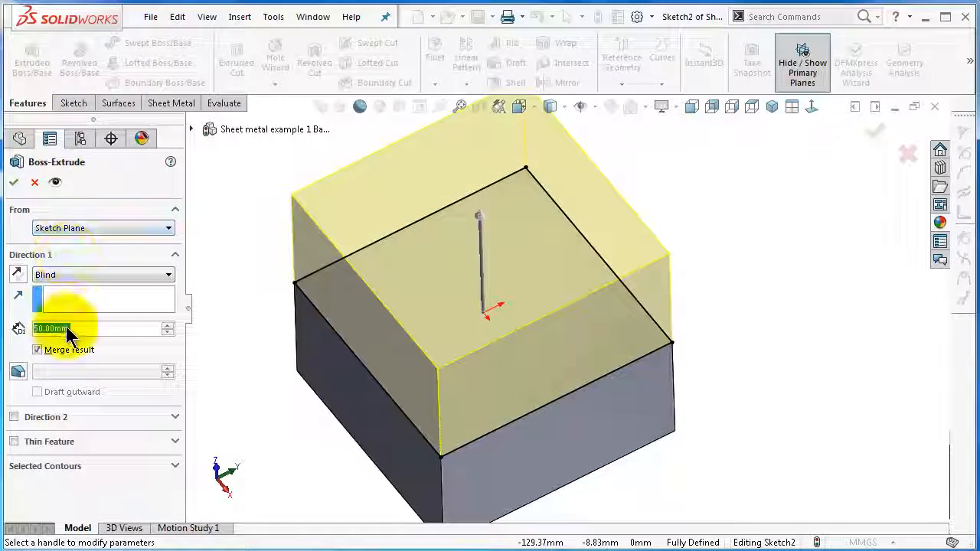
click(18, 371)
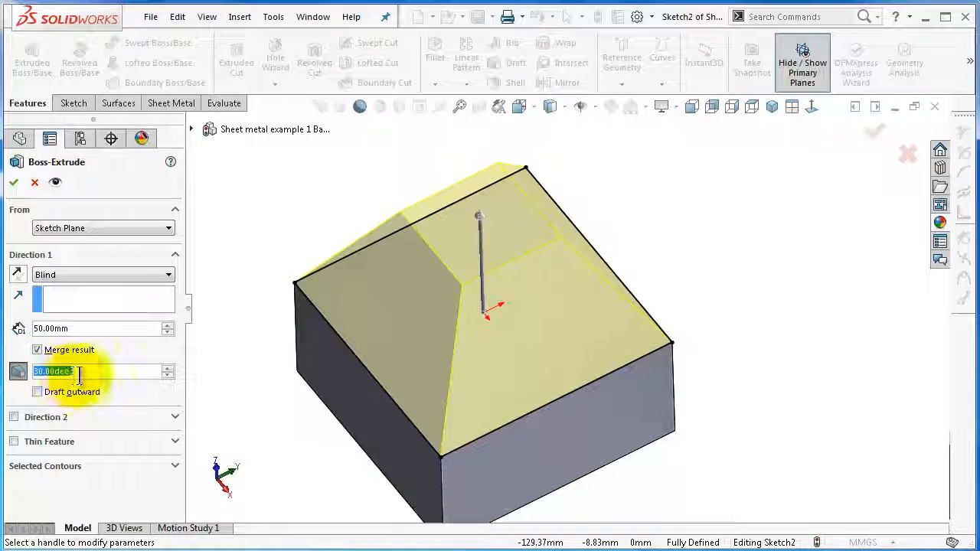
click(13, 182)
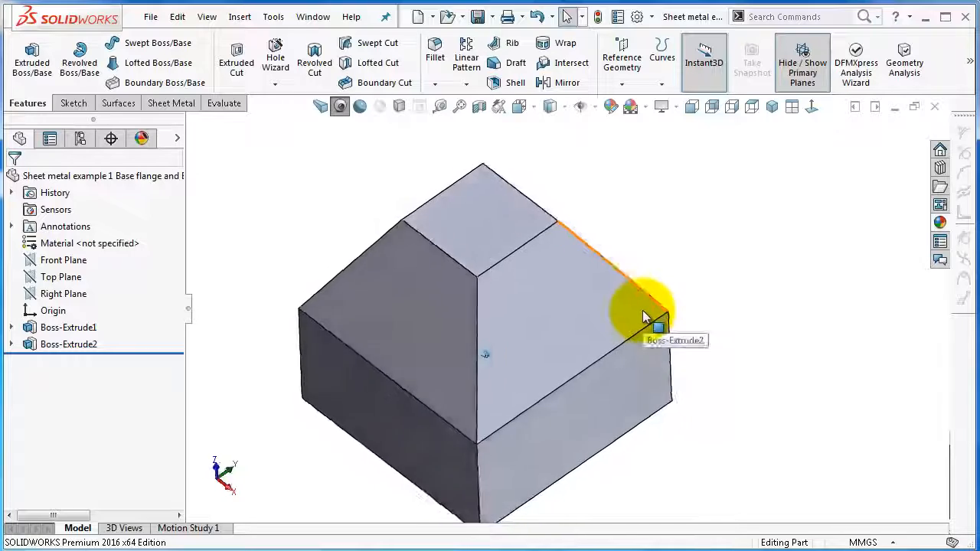
Fillet all edges of the solid with a 1 mm radius, extending the selection from one vertical corner edge
middle_drag(643, 310, 649, 307)
scroll(533, 423, down, 1)
scroll(534, 424, up, 2)
middle_drag(534, 424, 544, 358)
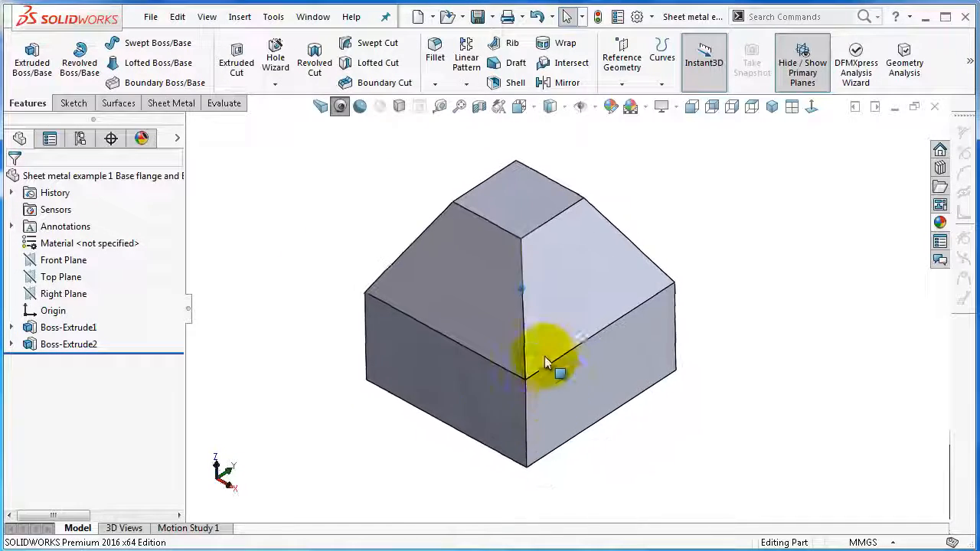
click(433, 58)
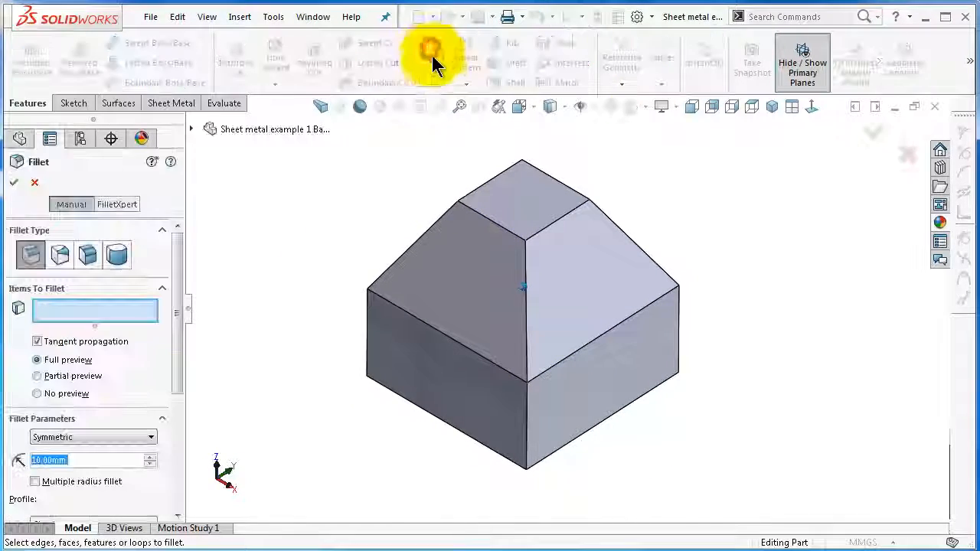
click(525, 426)
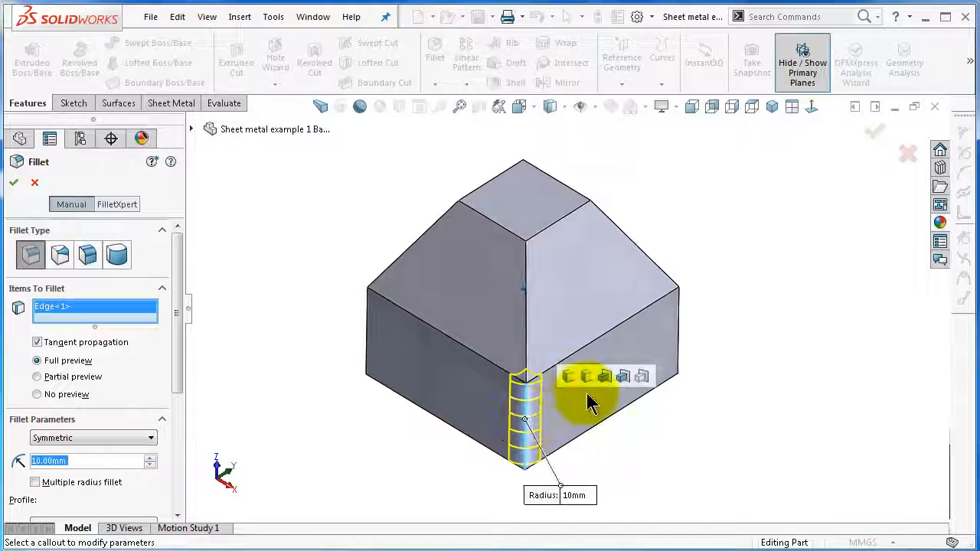
click(641, 376)
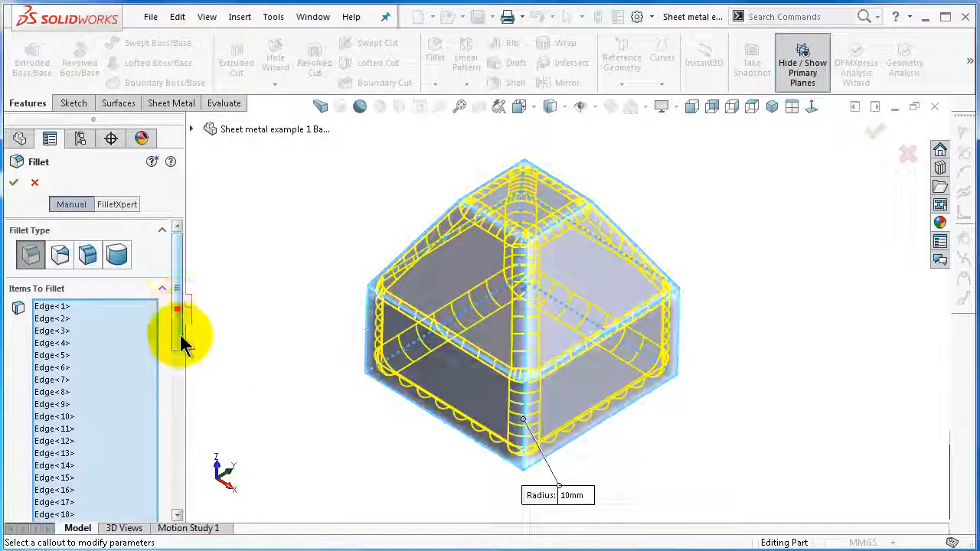
drag(180, 334, 179, 426)
drag(93, 378, 38, 376)
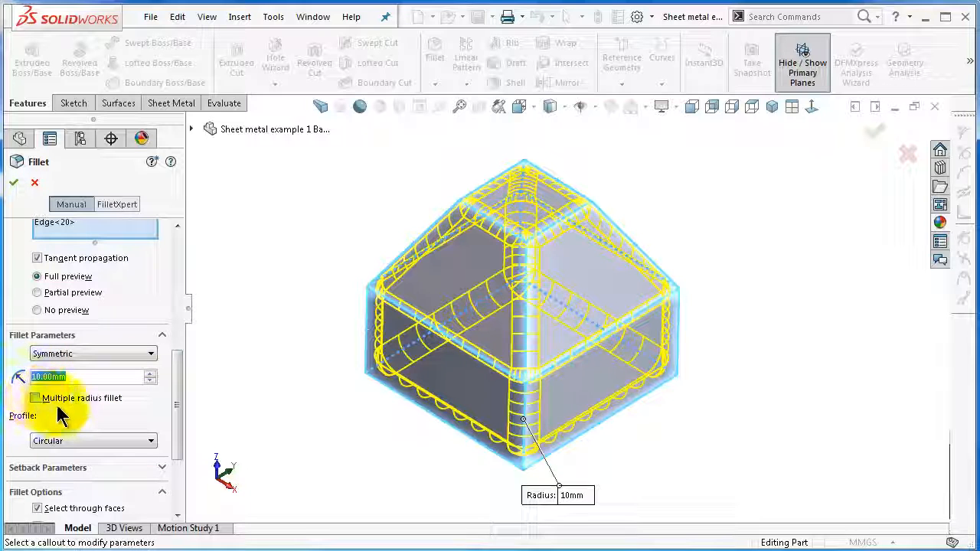
click(13, 391)
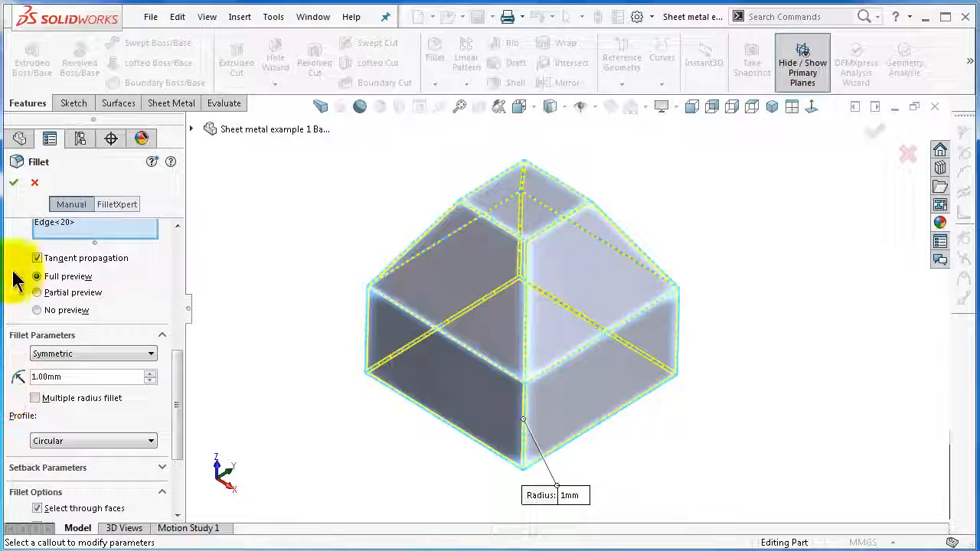
click(14, 182)
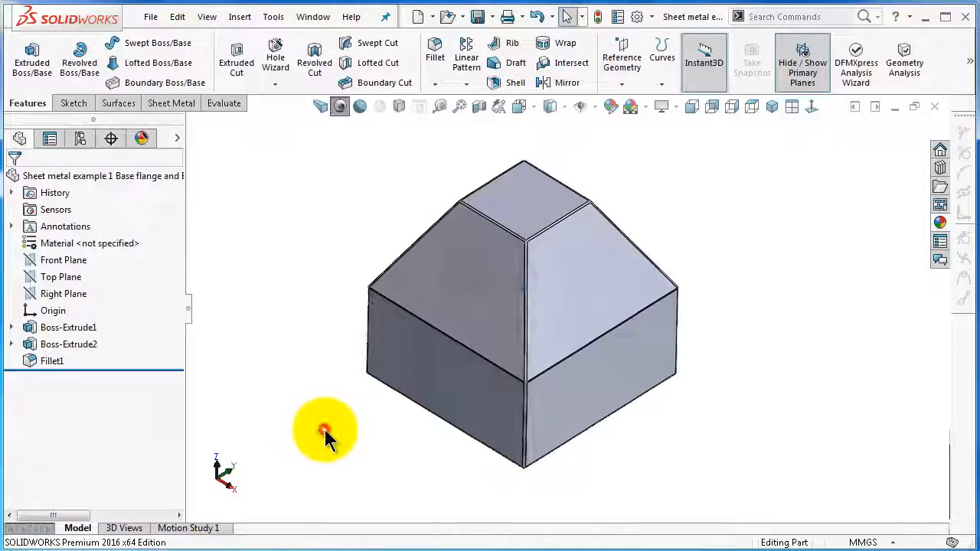
middle_drag(380, 422, 671, 497)
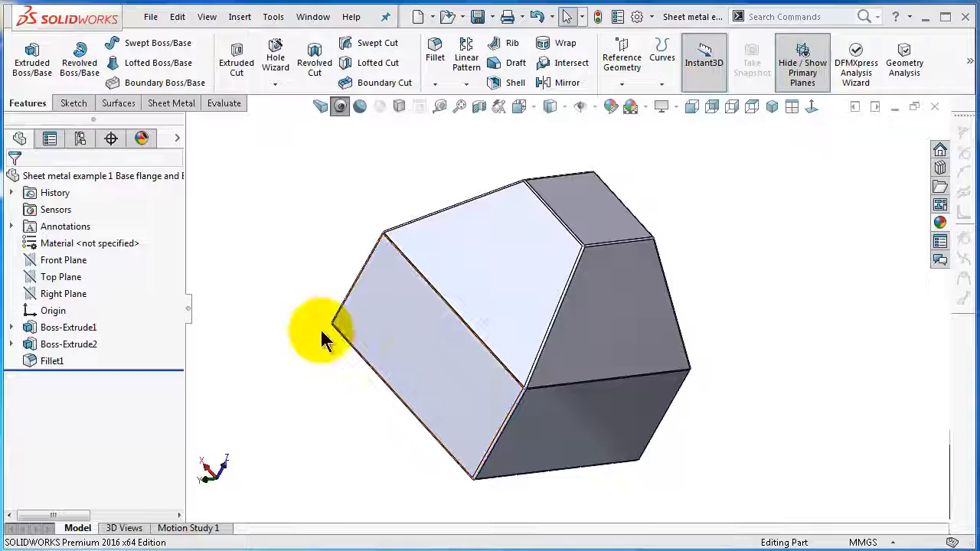
click(269, 306)
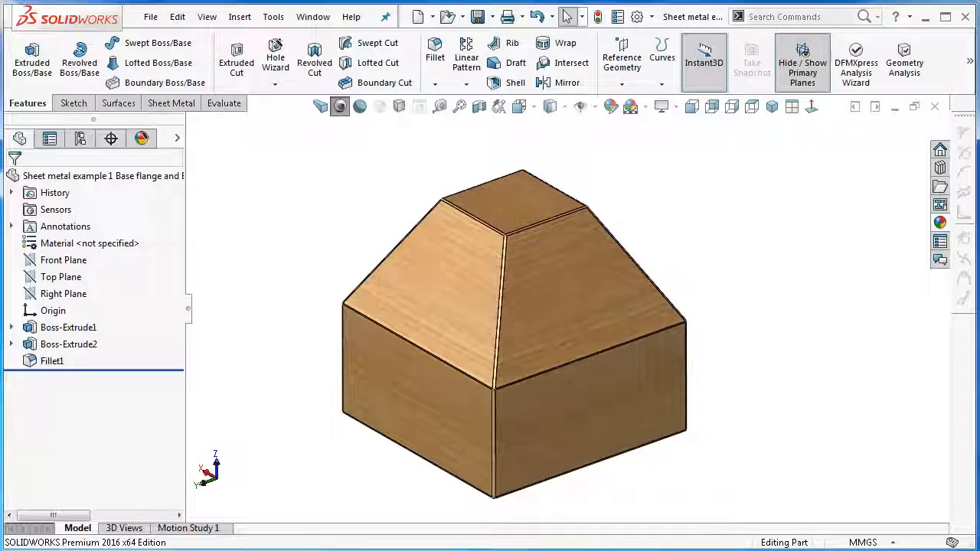
click(804, 377)
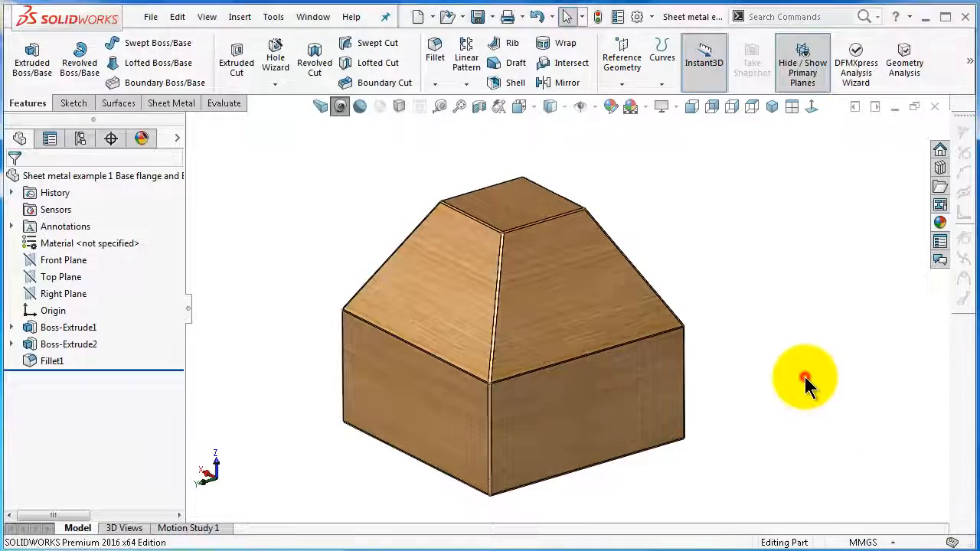
Start a sketch on the block's square base face, opposite the tapered end, and view it face-on
middle_drag(801, 376, 709, 333)
click(583, 273)
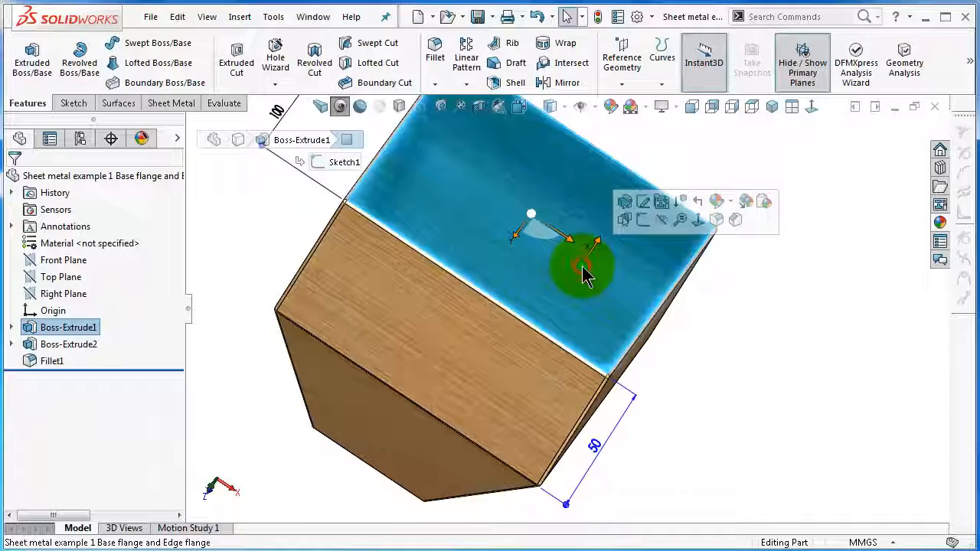
click(641, 222)
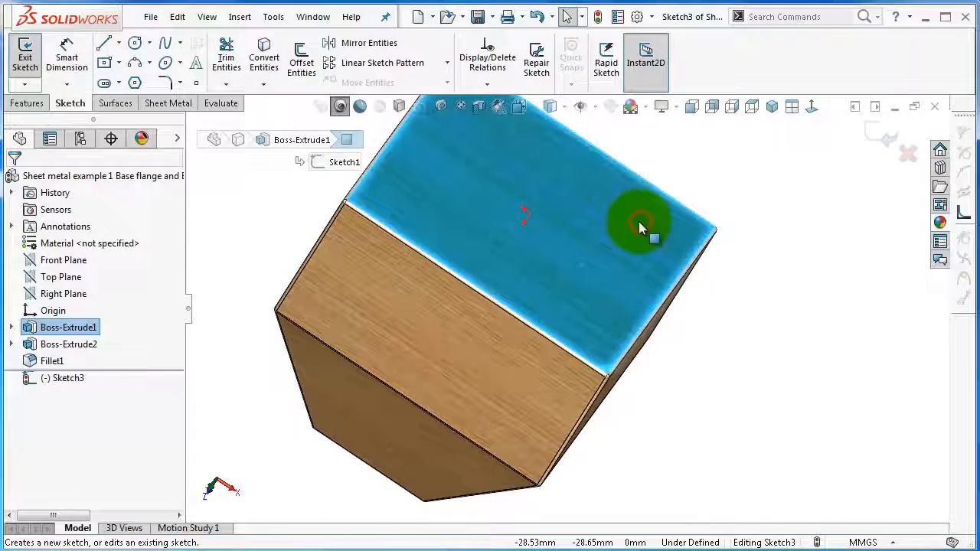
click(808, 108)
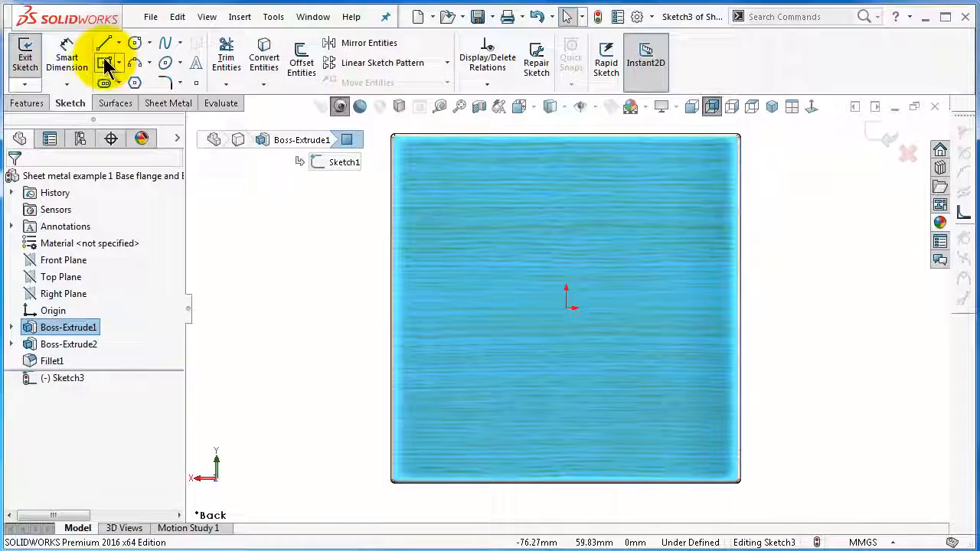
Sketch a horizontal centre rectangle, about 98 by 20 mm, from the origin to the face's side edge and make it construction geometry
click(104, 61)
mouse_move(566, 307)
mouse_down()
mouse_move(405, 256)
mouse_move(392, 263)
mouse_up()
scroll(392, 264, down, 5)
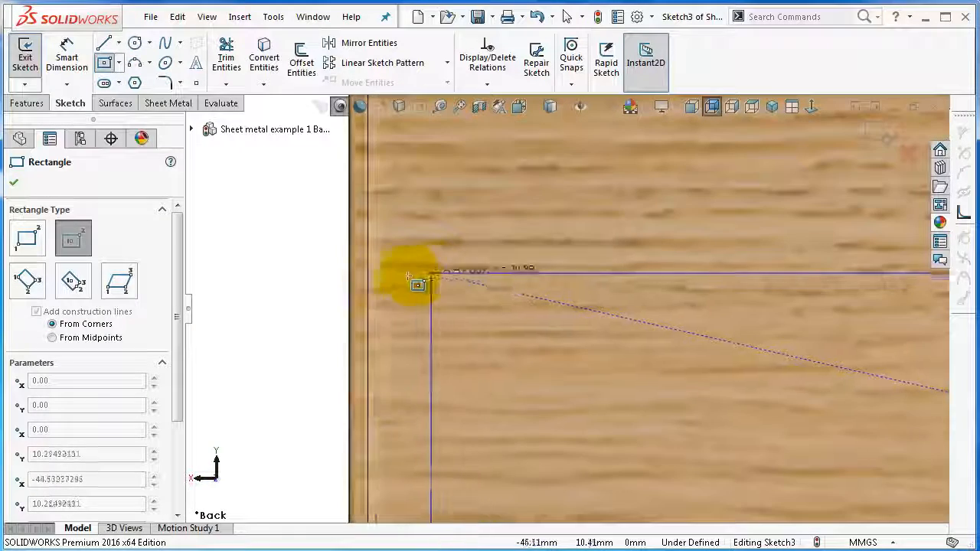
click(368, 285)
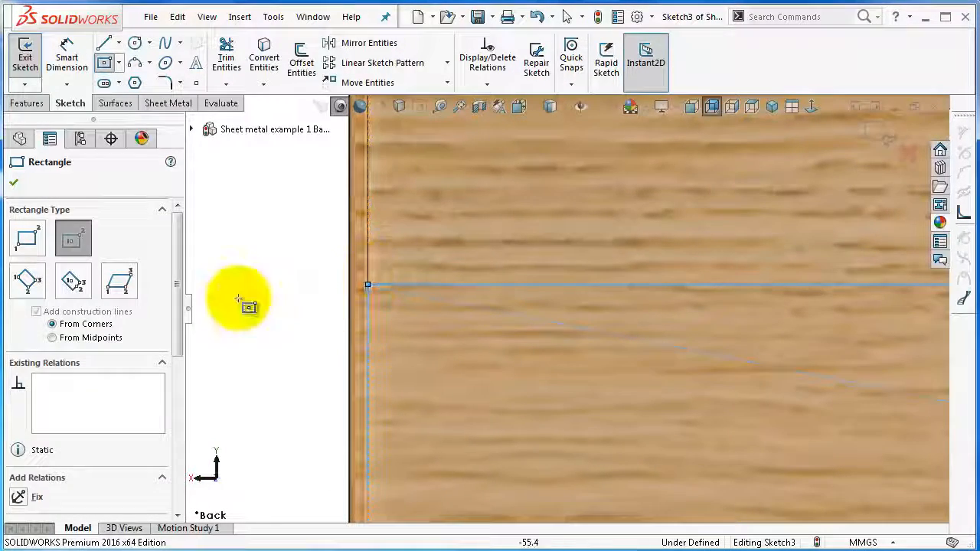
drag(177, 313, 181, 379)
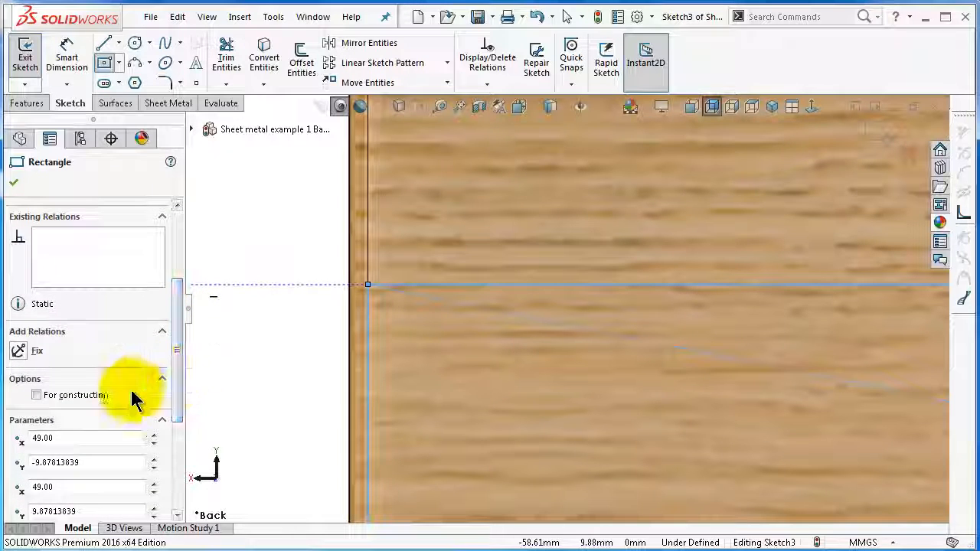
click(13, 183)
Sketch a vertical centre rectangle, about 12 by 98 mm, from the origin to the face's upper edge as construction geometry
scroll(612, 291, up, 2)
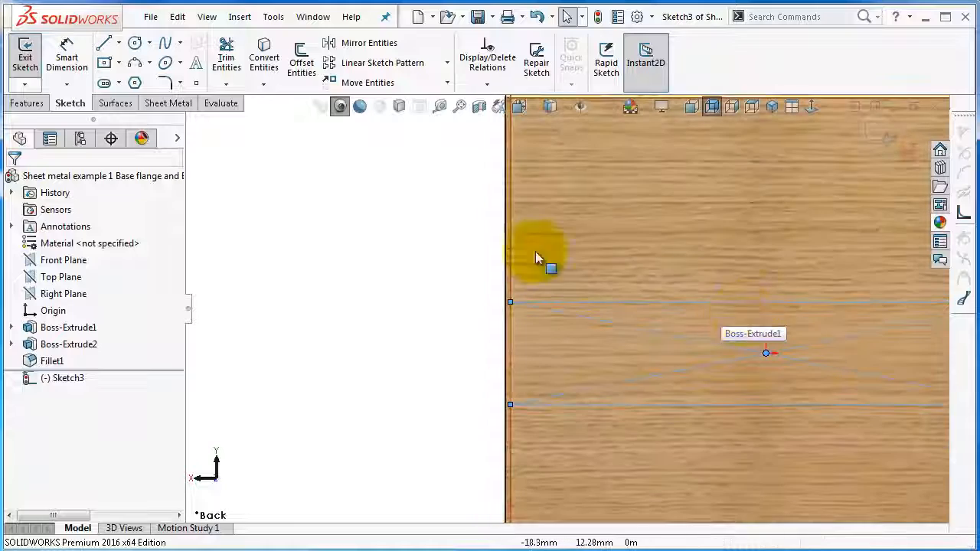
click(104, 63)
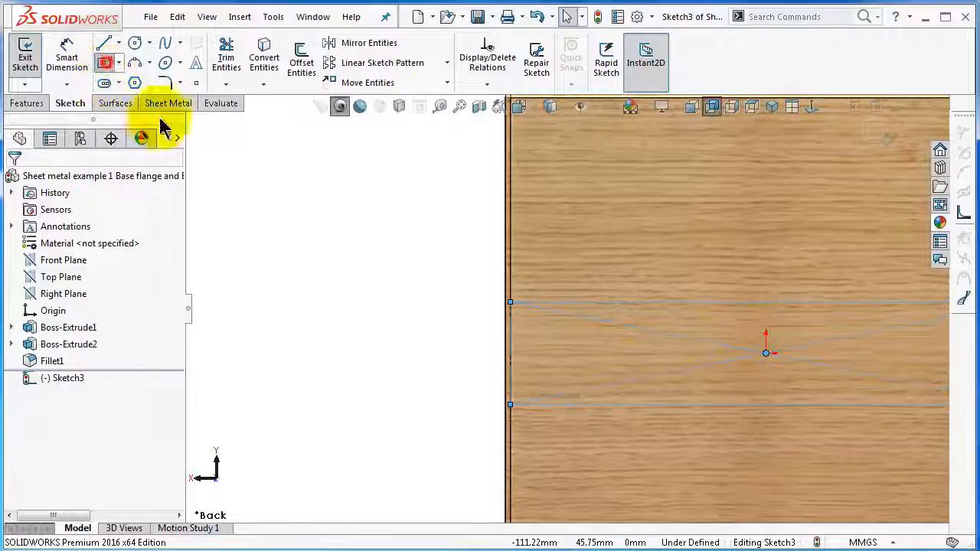
click(766, 350)
scroll(769, 307, up, 5)
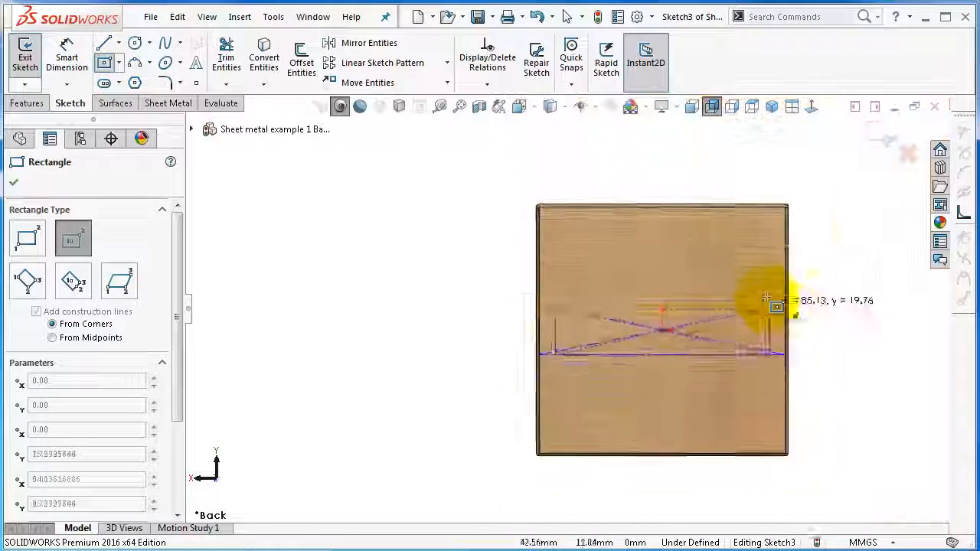
scroll(632, 234, down, 4)
scroll(621, 238, down, 2)
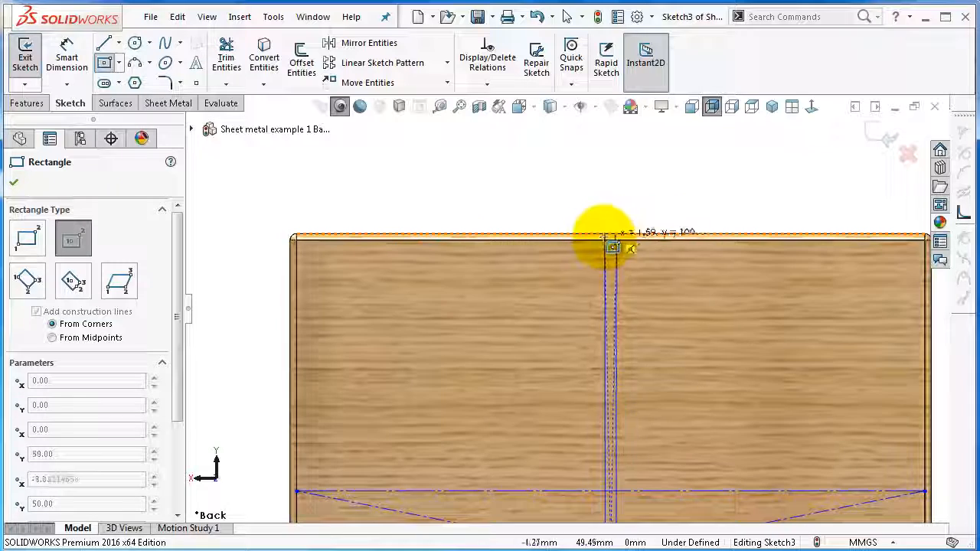
scroll(583, 251, down, 3)
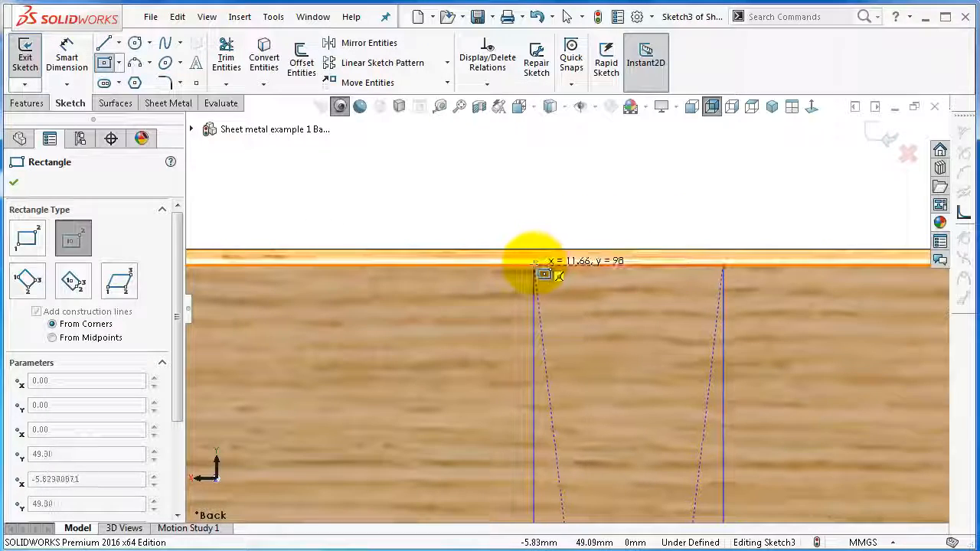
click(533, 265)
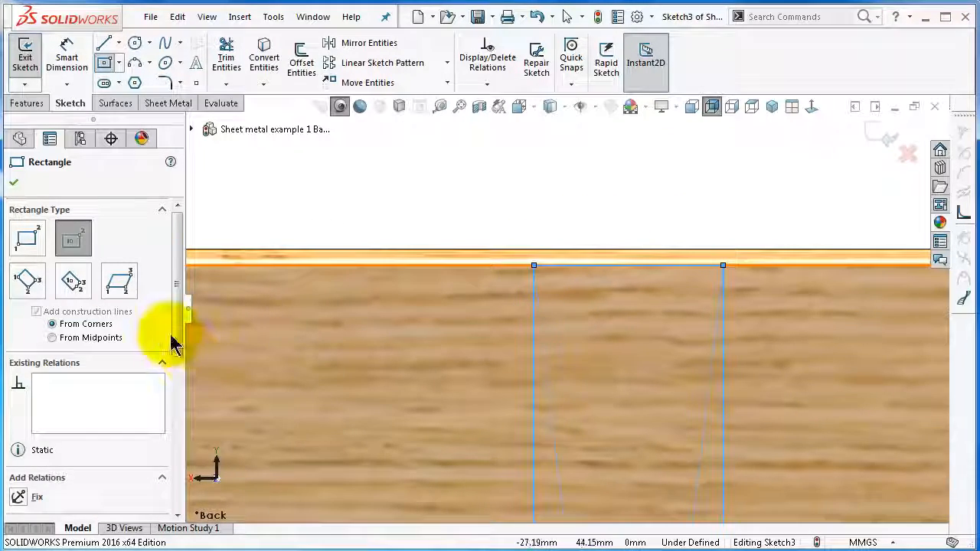
scroll(179, 391, down, 4)
click(100, 392)
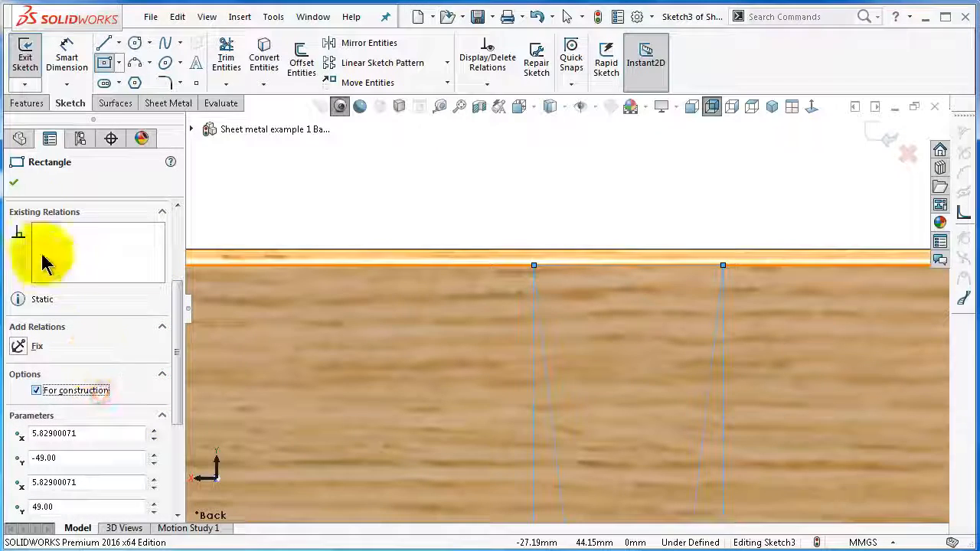
click(13, 182)
Add an equal relation between the short end lines of the vertical and horizontal construction rectangles
scroll(589, 248, up, 3)
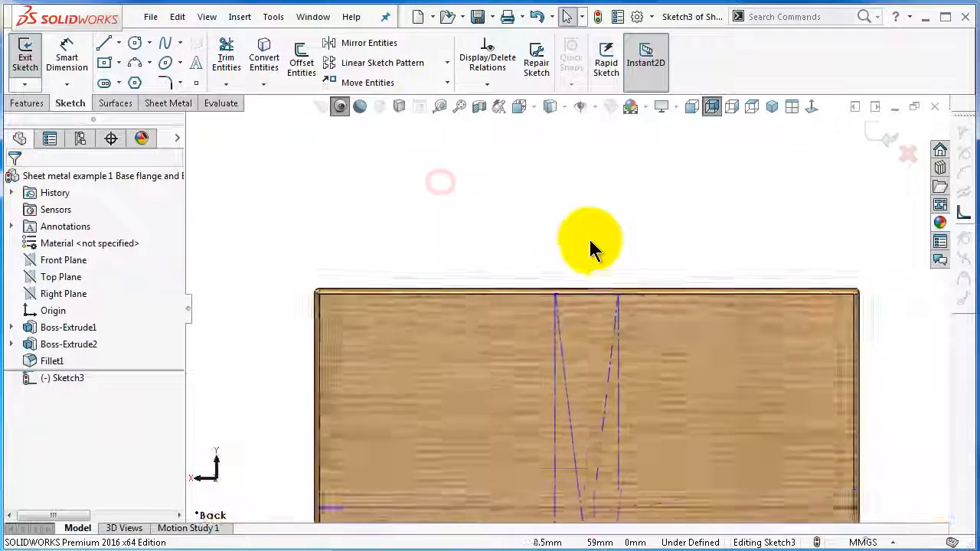
scroll(600, 306, up, 5)
scroll(586, 448, down, 2)
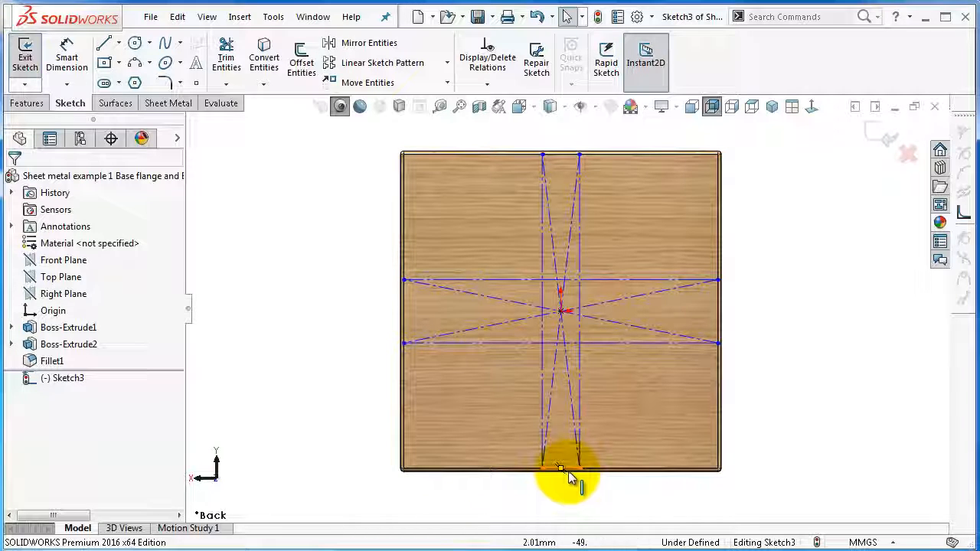
click(567, 469)
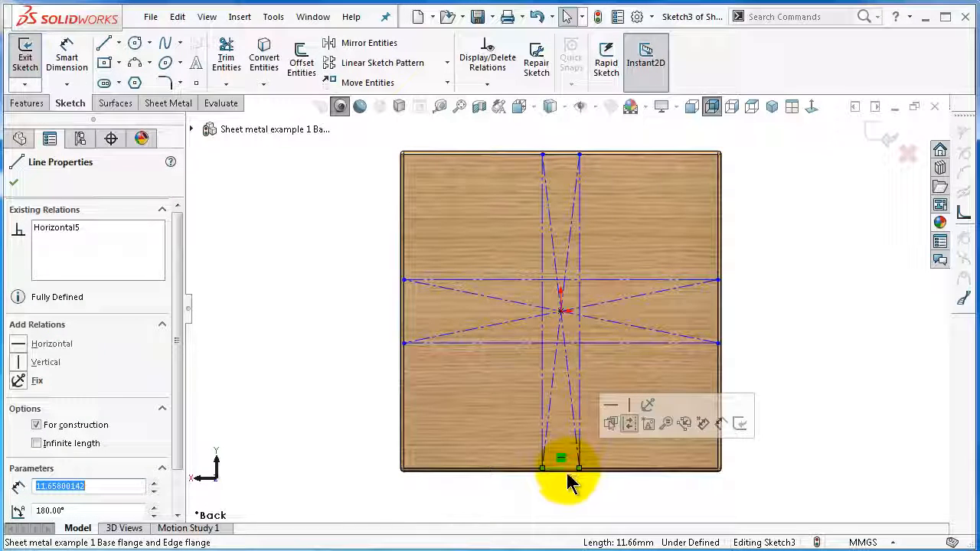
scroll(733, 303, down, 1)
scroll(706, 301, down, 4)
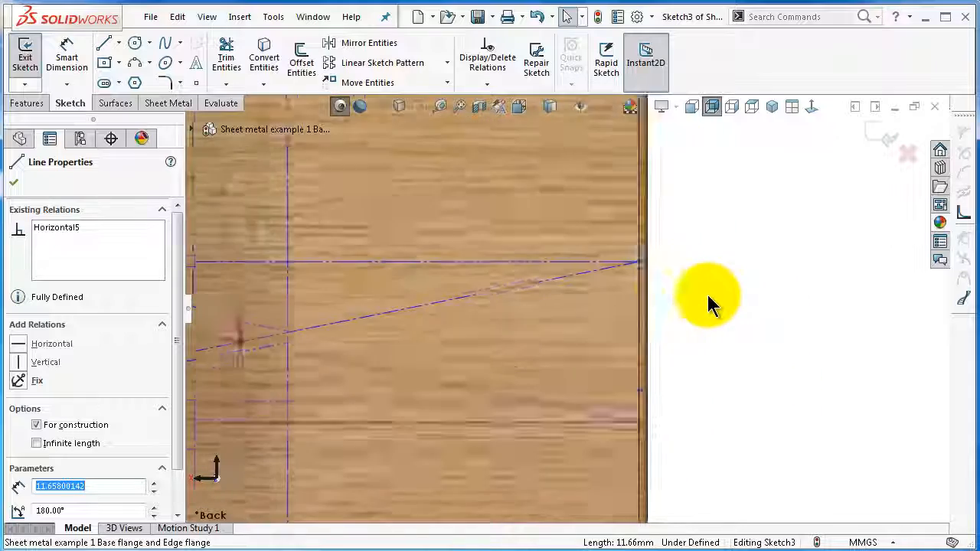
ctrl+click(618, 284)
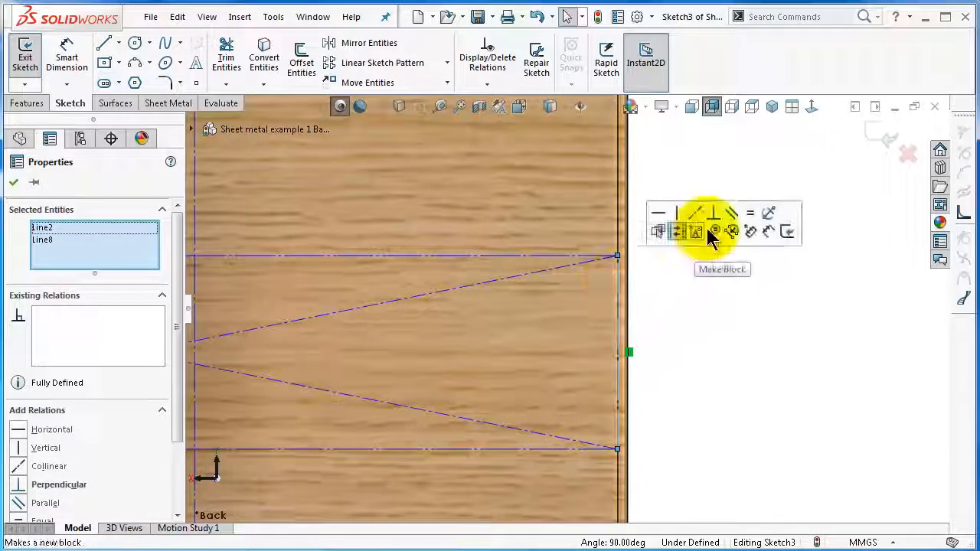
click(750, 213)
click(779, 352)
key(f)
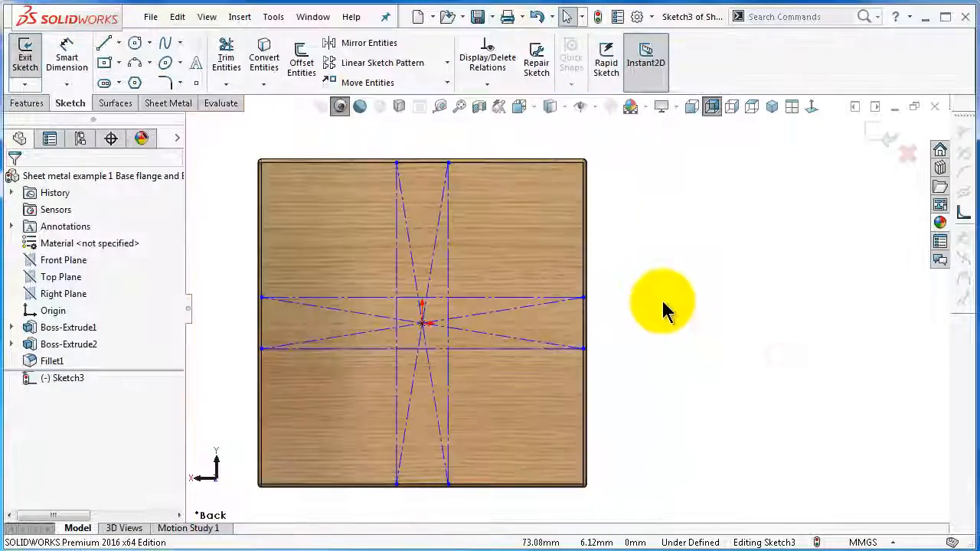
Dimension the short upper end of the vertical construction rectangle to 20 mm
right_drag(728, 327, 728, 221)
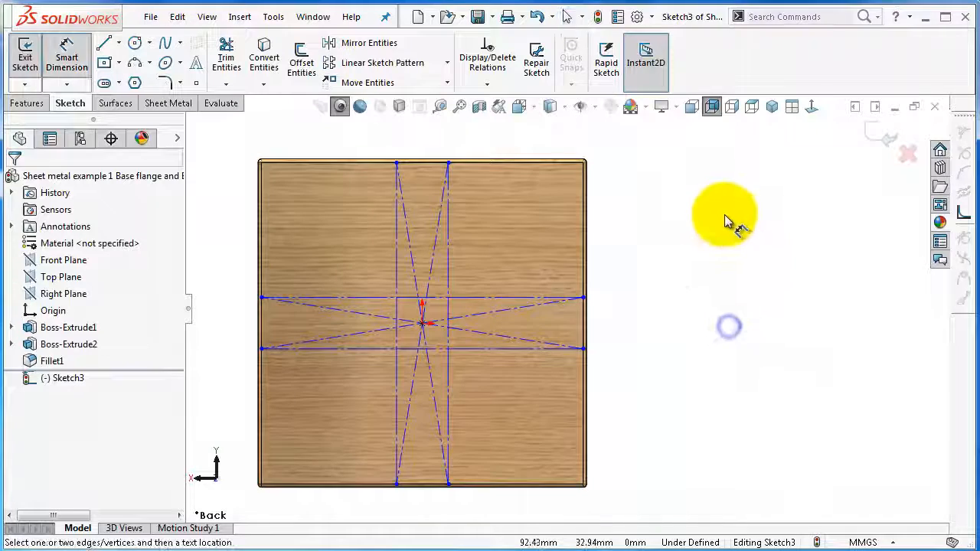
click(439, 163)
click(430, 141)
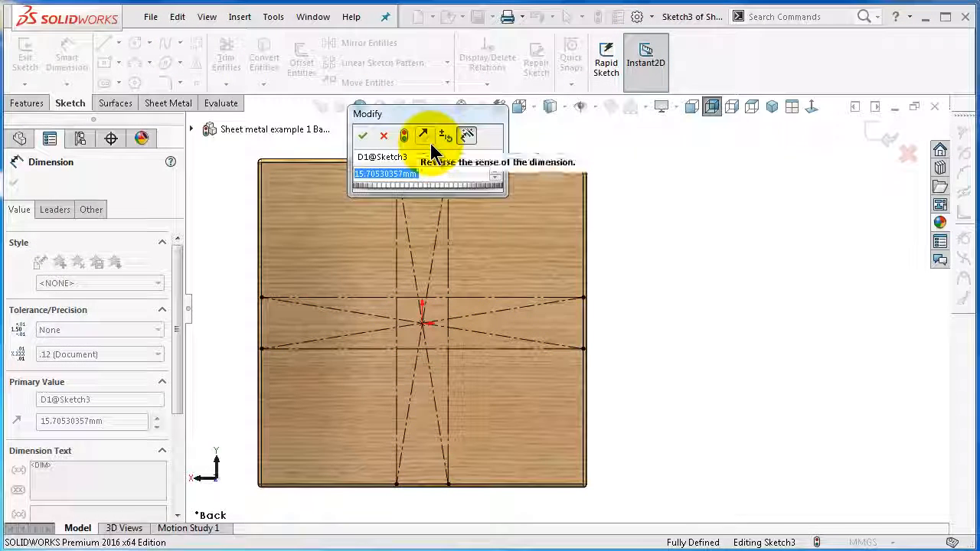
text(20)
key(Return)
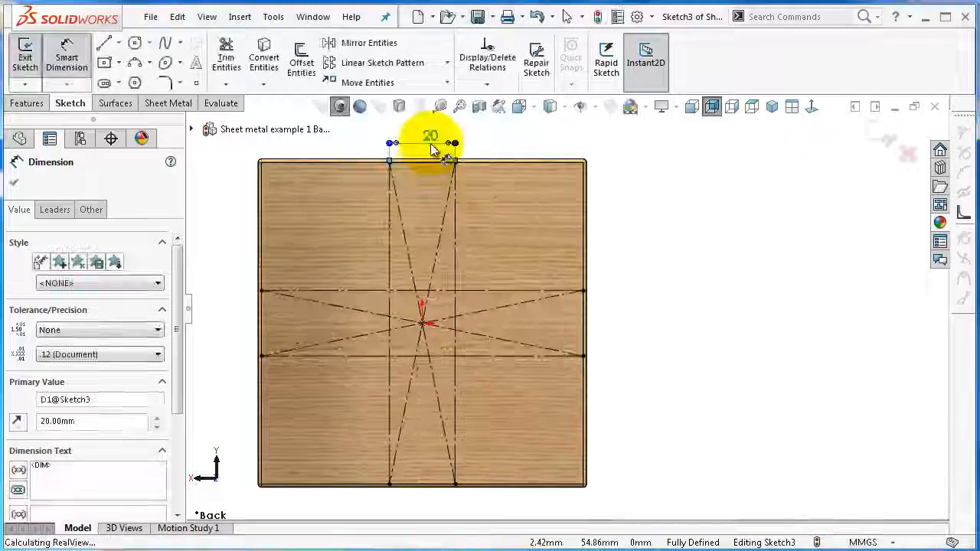
Draw a solid 20 mm line across the upper end of the vertical construction rectangle, from corner to corner
scroll(583, 303, up, 1)
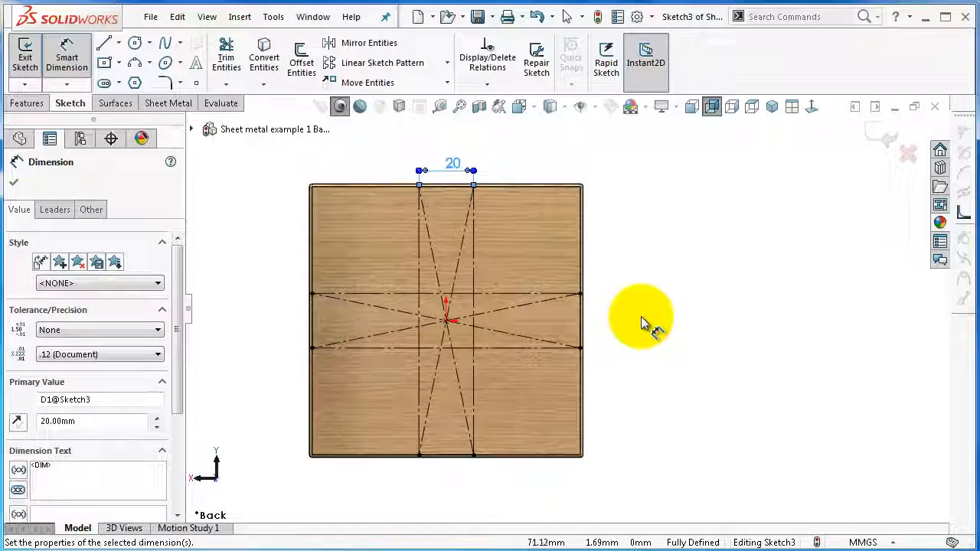
middle_drag(643, 312, 640, 299)
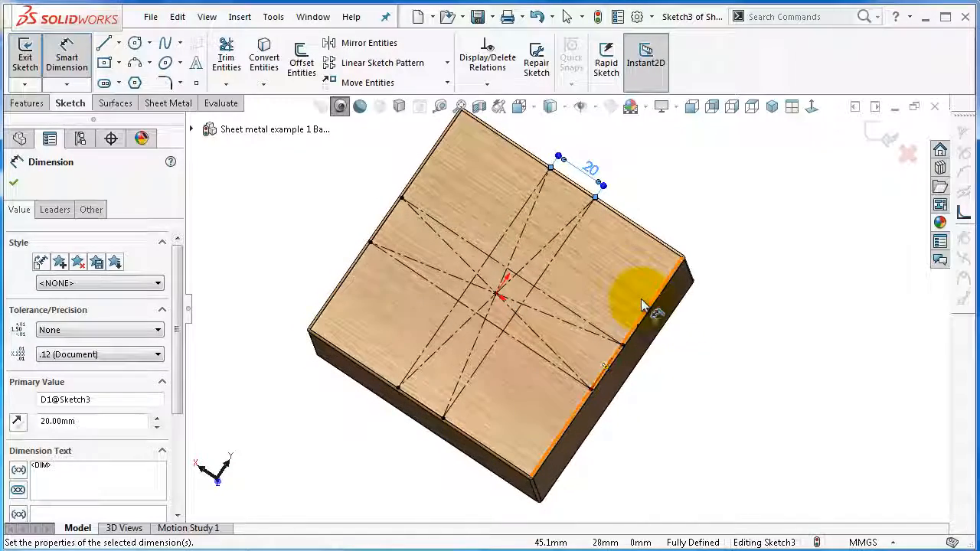
click(105, 46)
scroll(429, 169, down, 5)
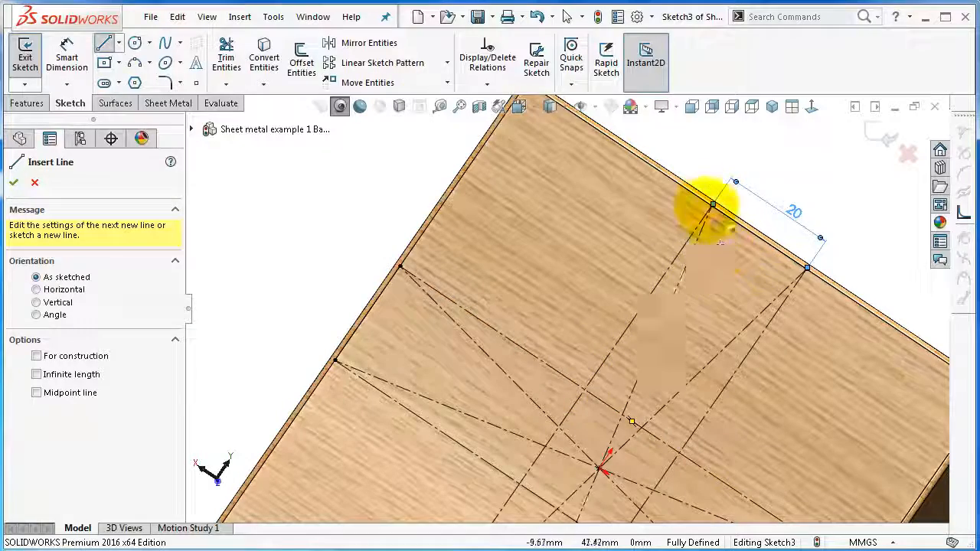
scroll(711, 211, up, 5)
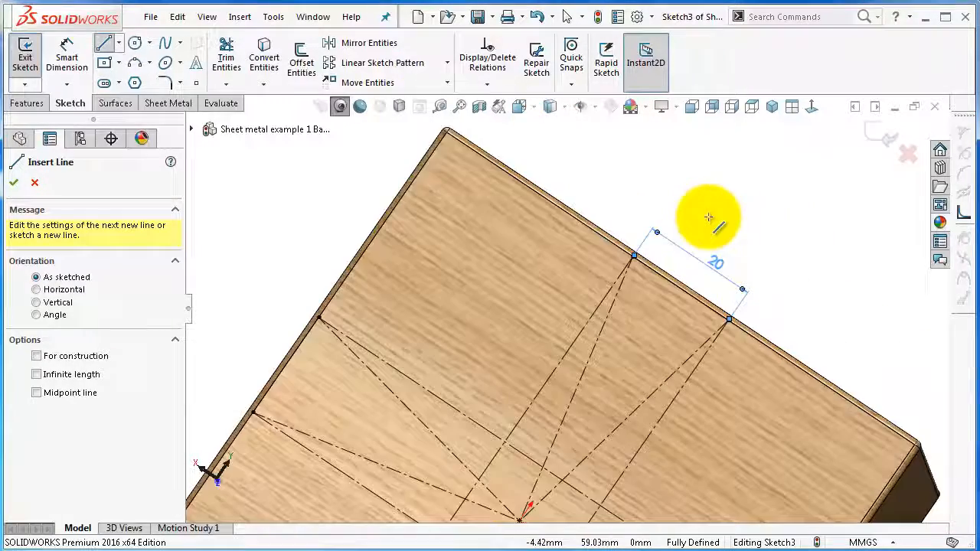
click(810, 107)
scroll(536, 195, down, 5)
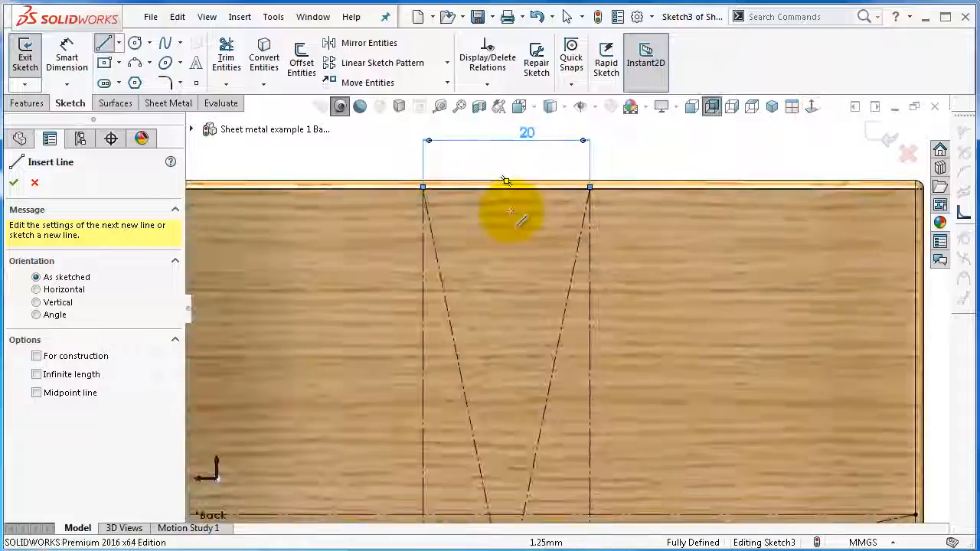
drag(425, 188, 587, 194)
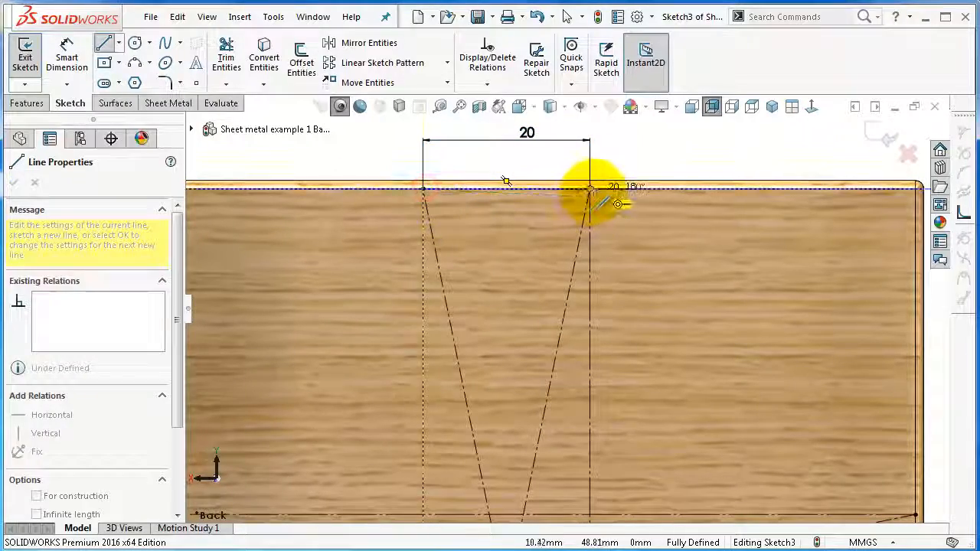
click(590, 188)
Continue the cross outline with lines down the upper arm, out along the right arm's upper side and across its end
scroll(586, 321, up, 3)
scroll(563, 406, down, 3)
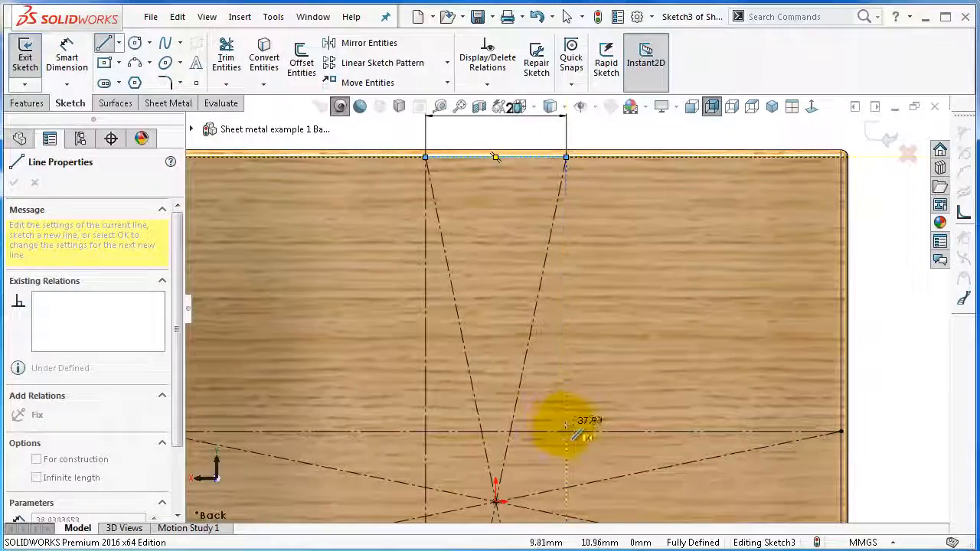
click(567, 433)
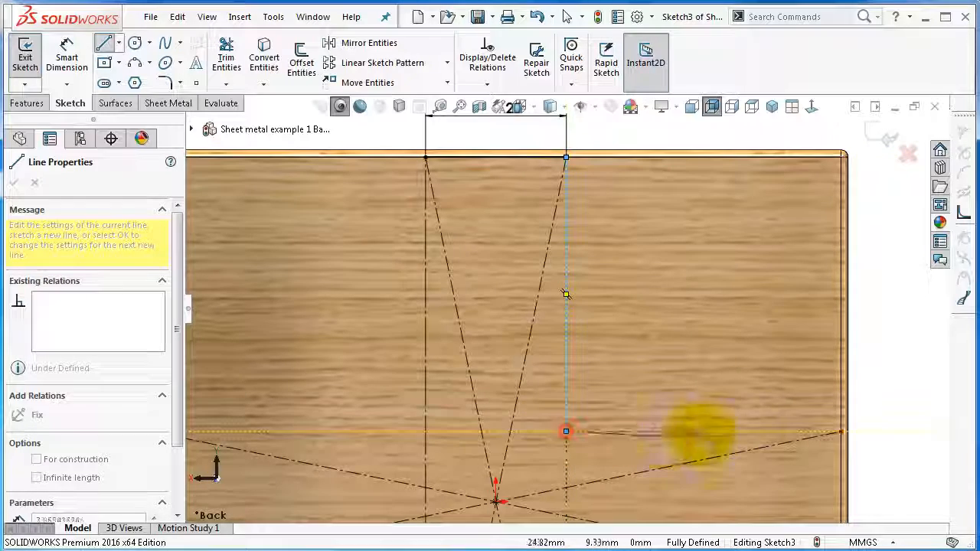
click(842, 431)
key(z)
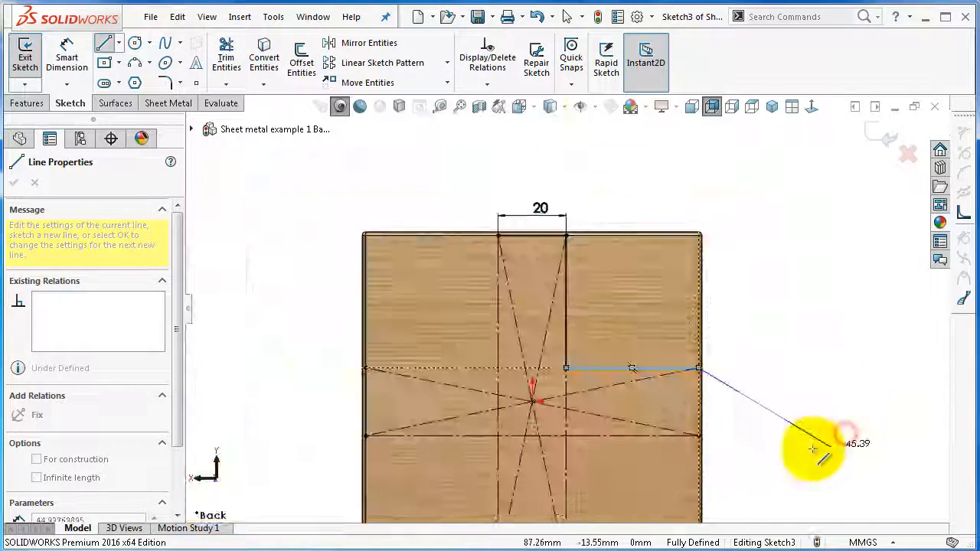
click(699, 435)
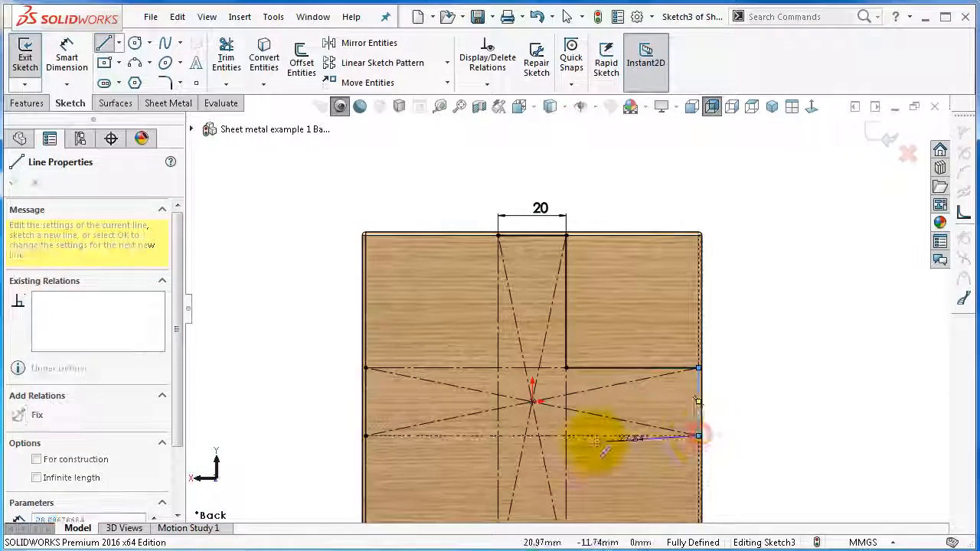
Trace the right arm's lower side and the lower arm's right side with 39 mm lines, ending across the lower arm's end
scroll(566, 424, down, 3)
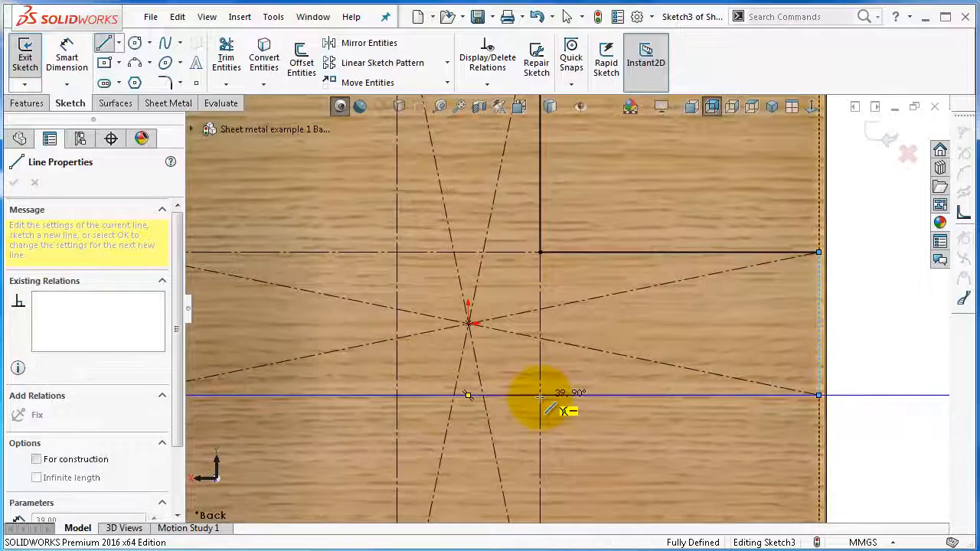
scroll(543, 418, up, 5)
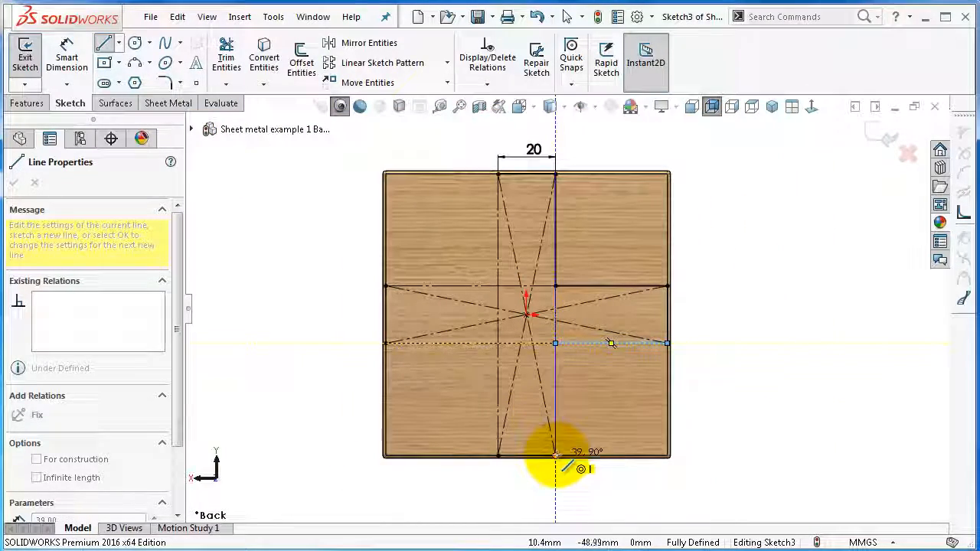
click(556, 457)
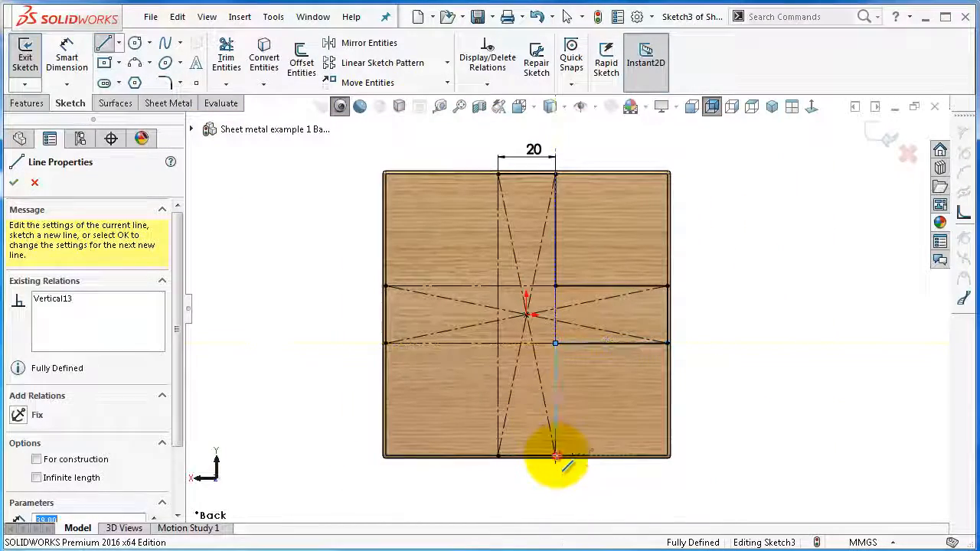
click(498, 456)
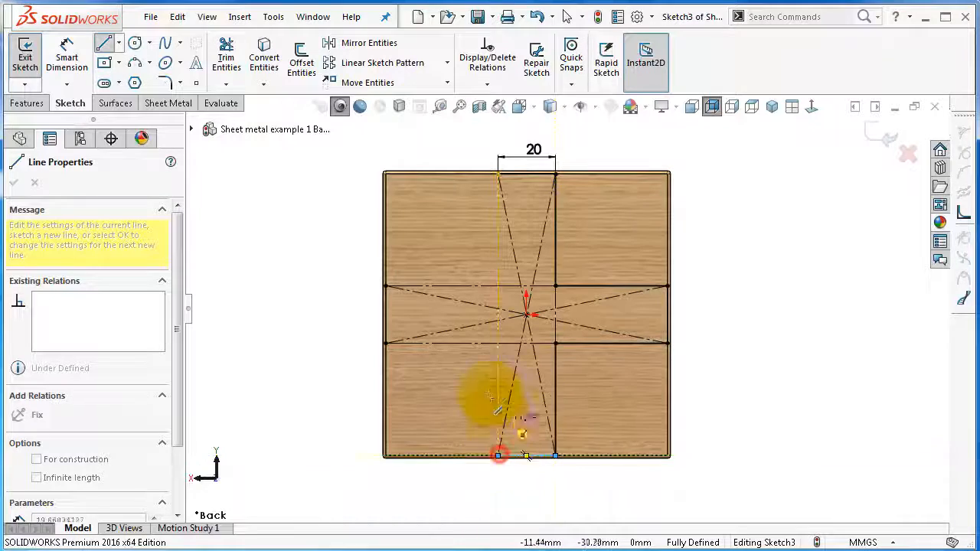
Trace the lower arm's left side and around the left arm, closing the cross outline at the upper arm with a 39 mm line
click(497, 343)
click(385, 342)
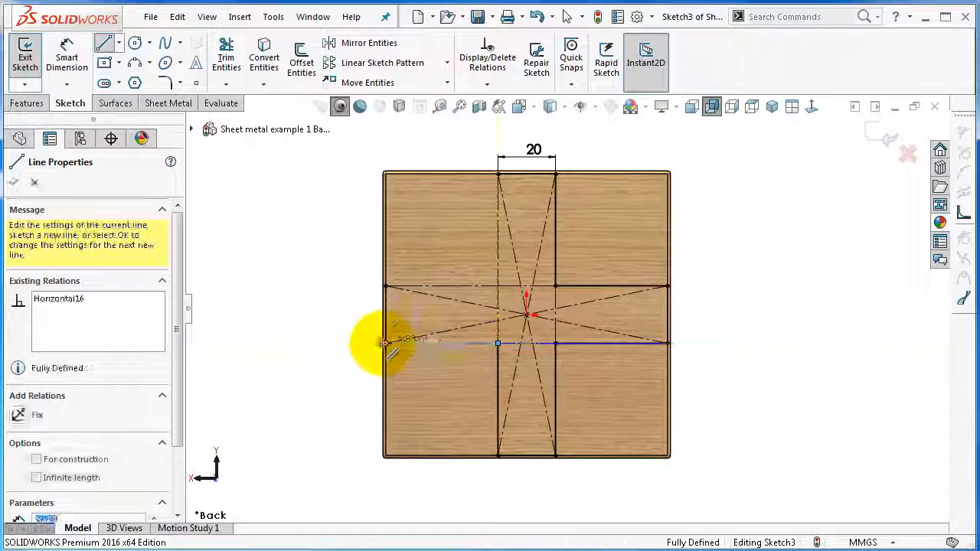
click(384, 286)
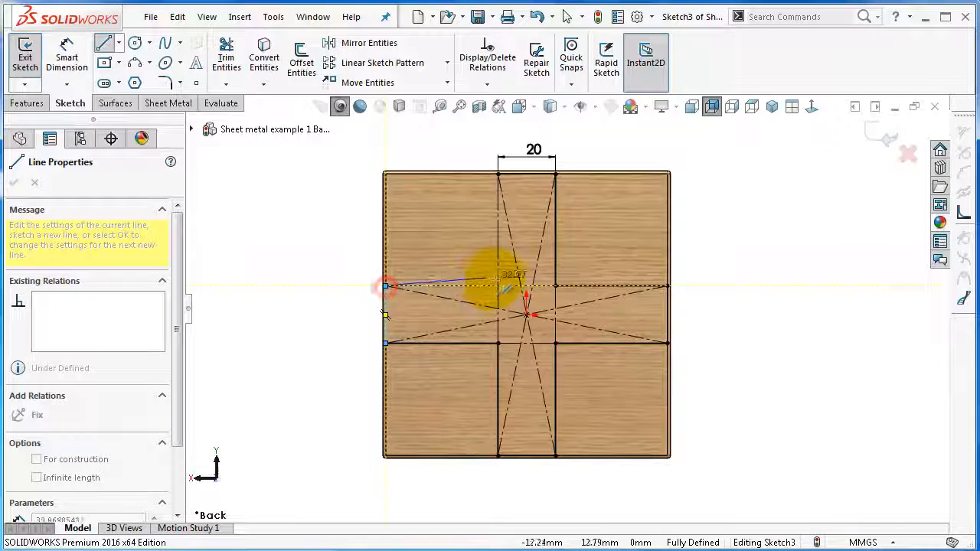
click(497, 285)
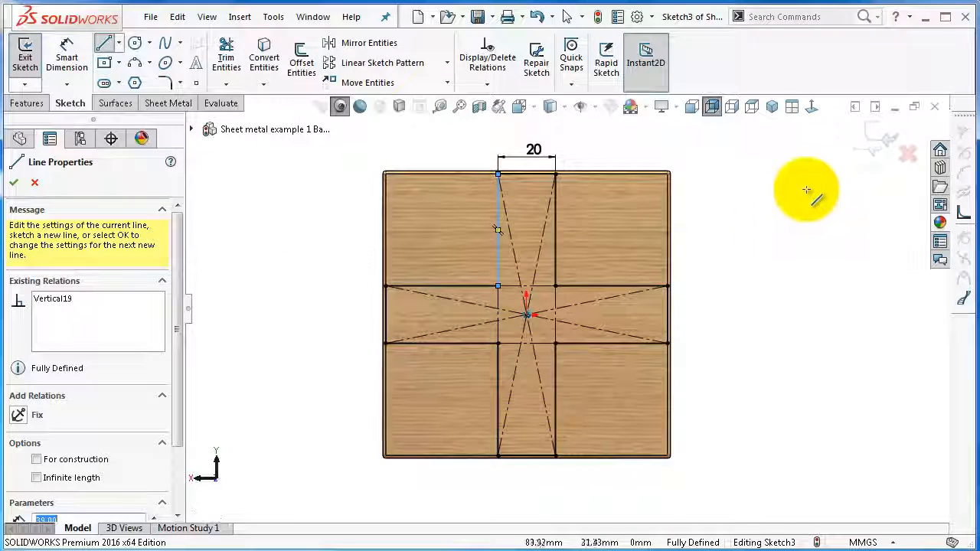
middle_drag(827, 186, 779, 221)
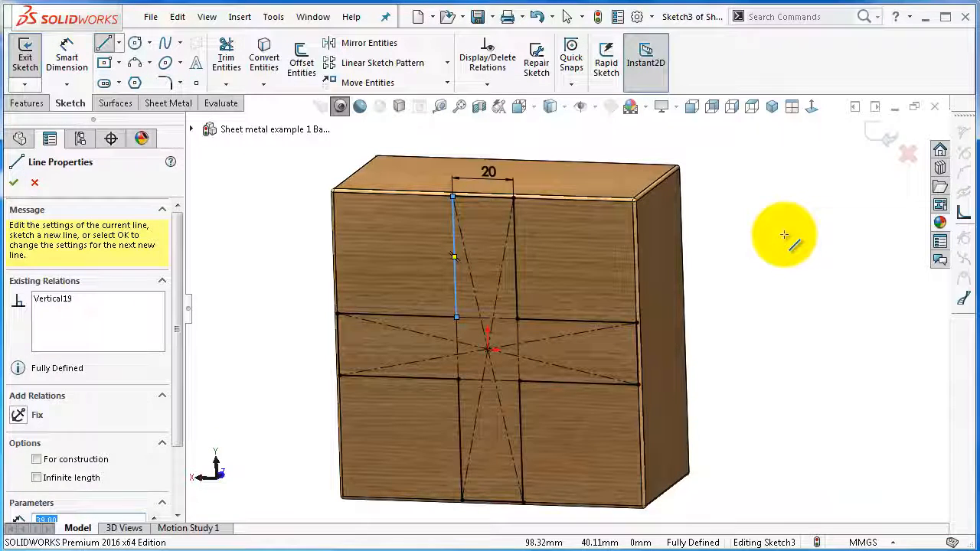
key(Escape)
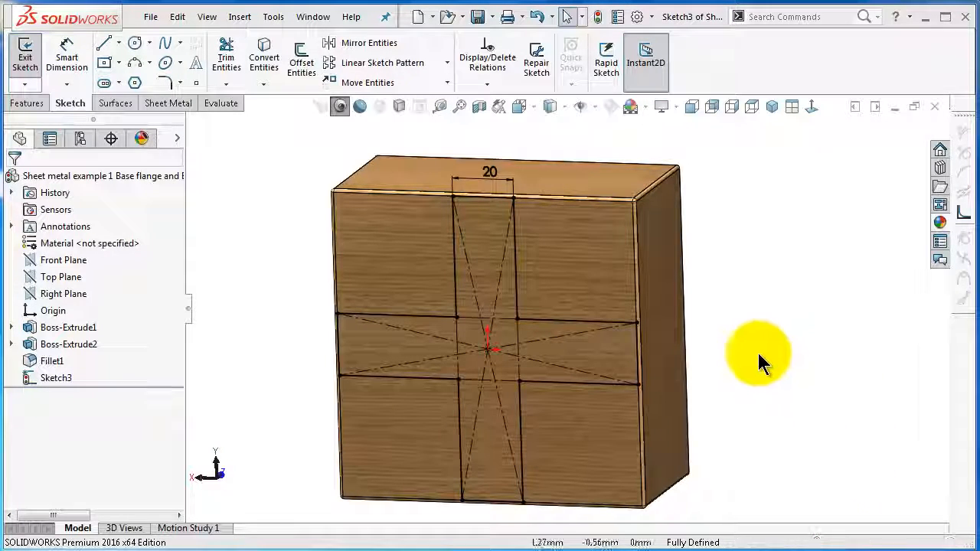
Create a 1 mm thick base flange from the cross-shaped sketch, with the direction reversed so it lies outside the wooden block
middle_drag(778, 318, 748, 342)
scroll(538, 359, down, 1)
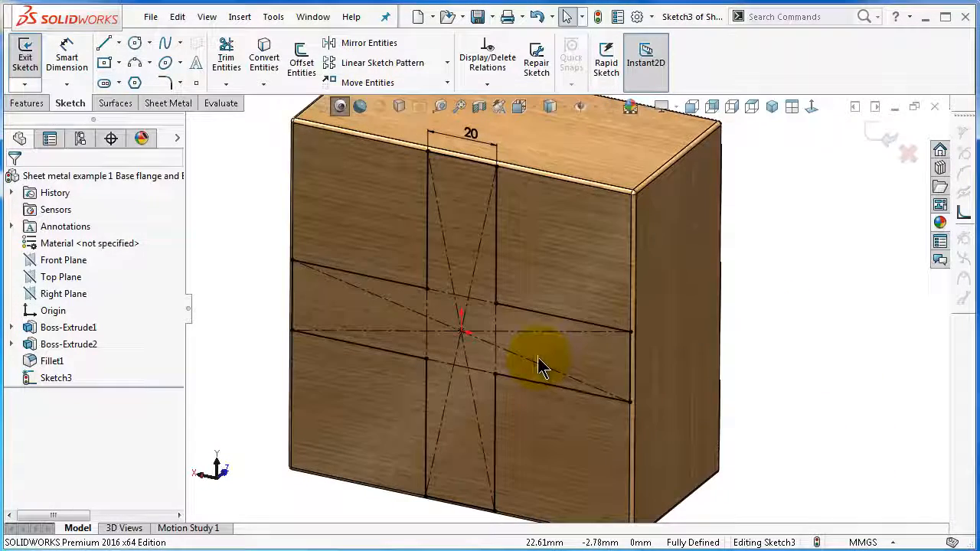
click(165, 104)
click(34, 62)
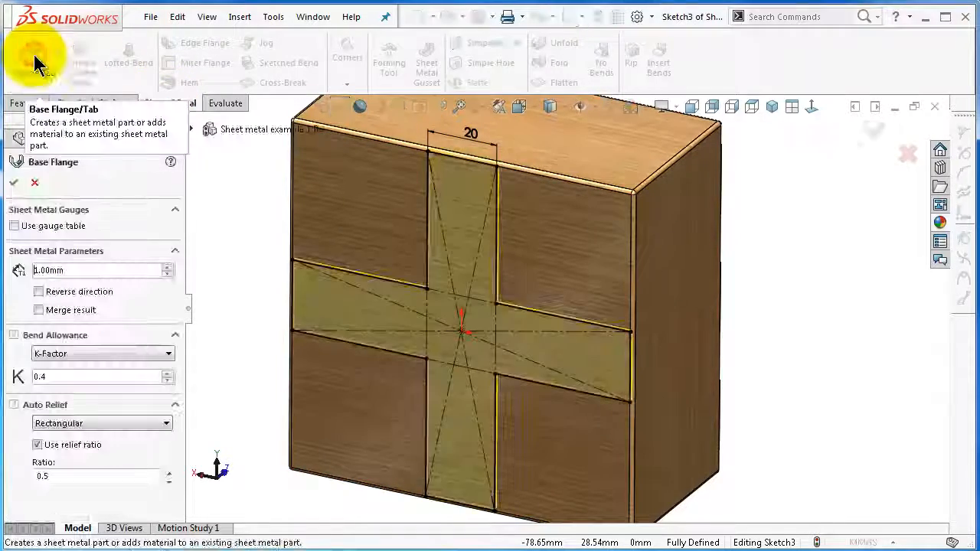
middle_drag(712, 306, 633, 284)
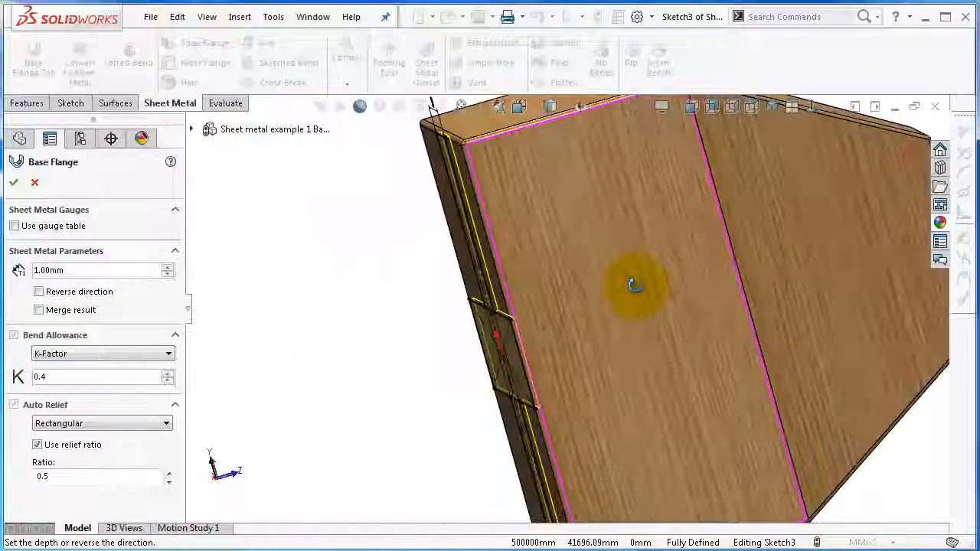
scroll(465, 291, down, 10)
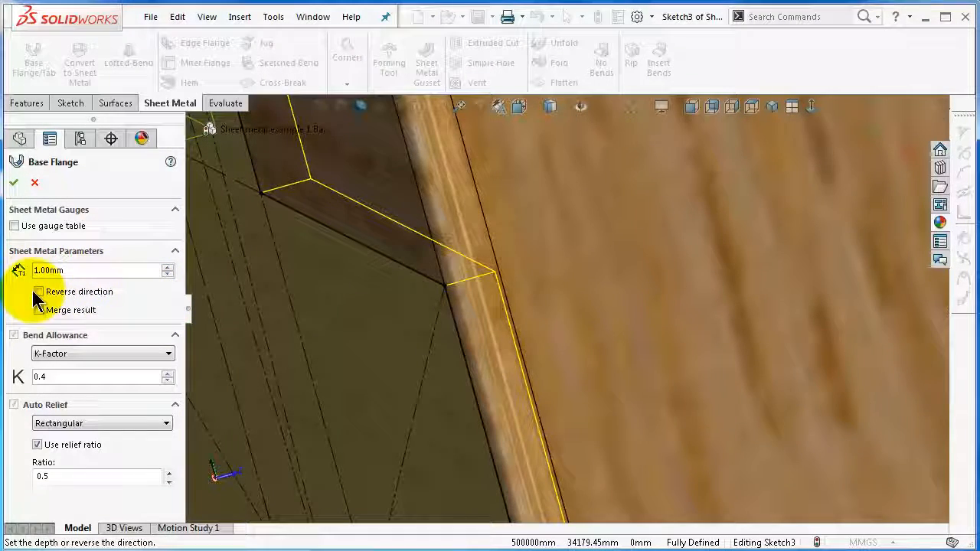
click(39, 293)
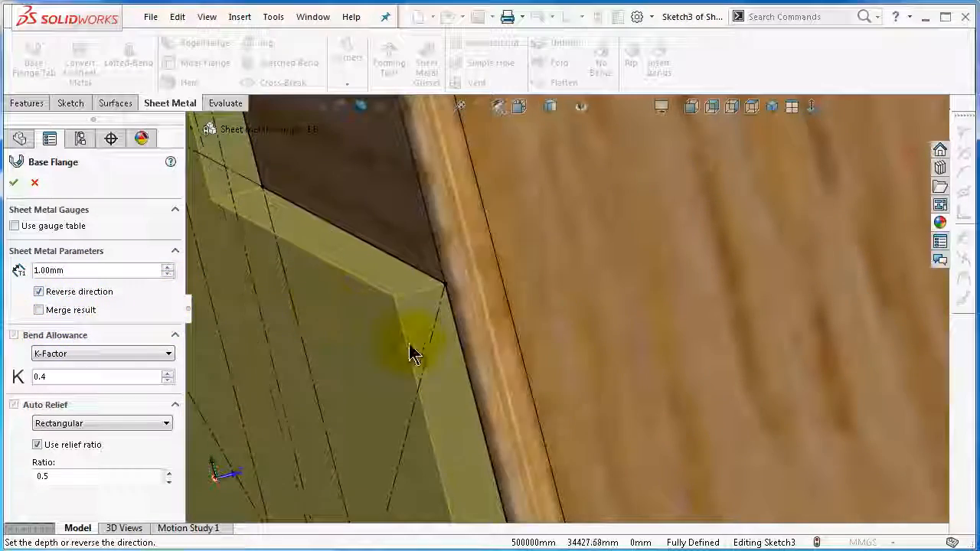
scroll(429, 339, up, 4)
scroll(505, 317, up, 3)
scroll(528, 325, up, 2)
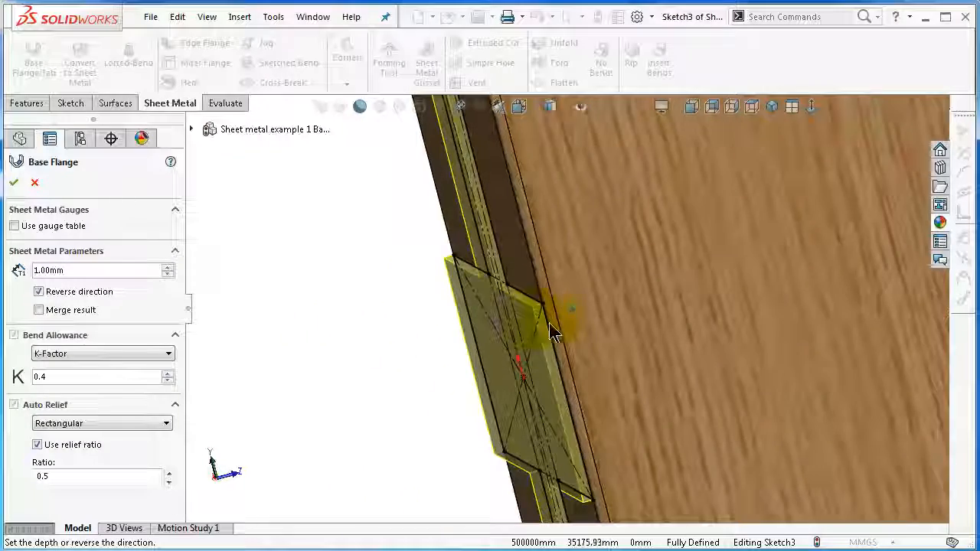
middle_drag(553, 328, 593, 331)
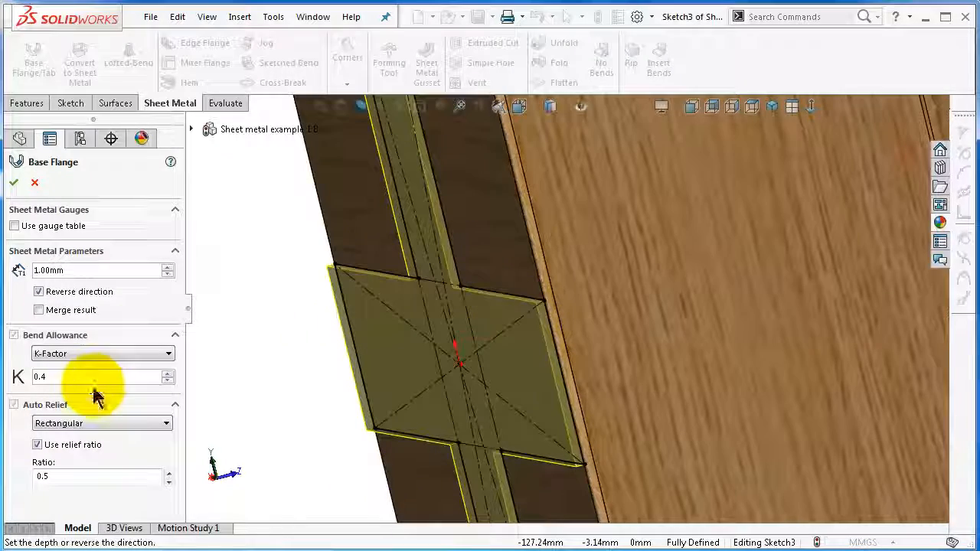
click(15, 184)
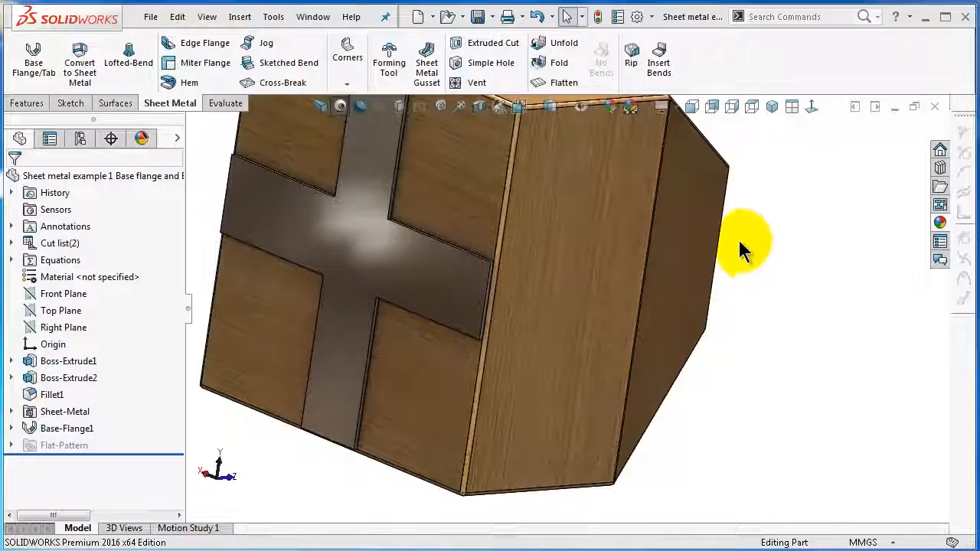
Start a 90-degree edge flange on the outer edge of the cross's upper arm end, with a blind length of 35 mm
scroll(462, 149, down, 4)
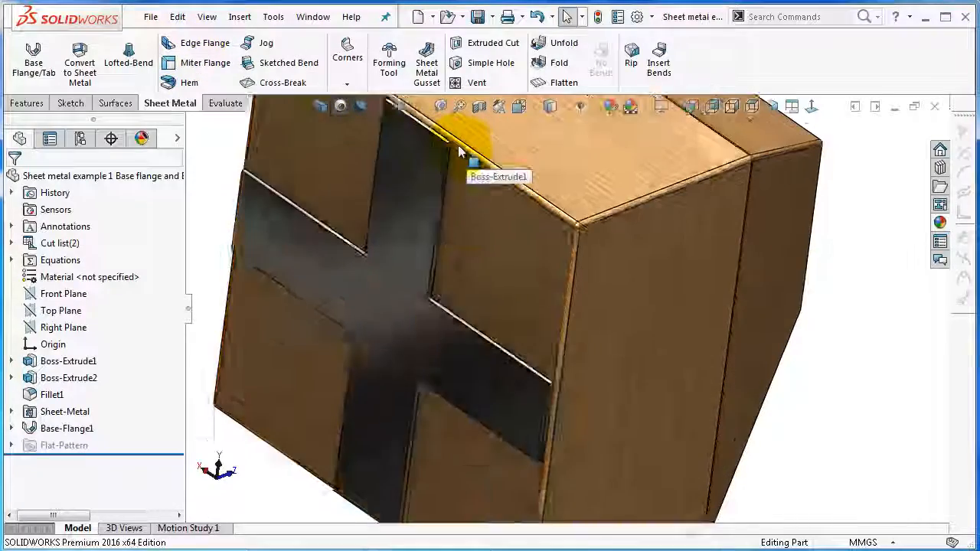
scroll(458, 146, down, 1)
scroll(679, 213, up, 2)
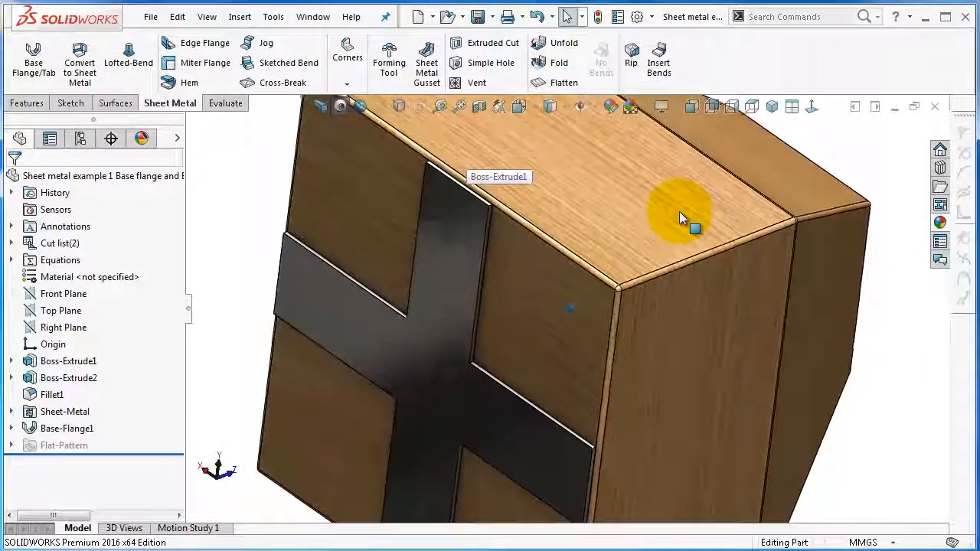
scroll(672, 216, down, 1)
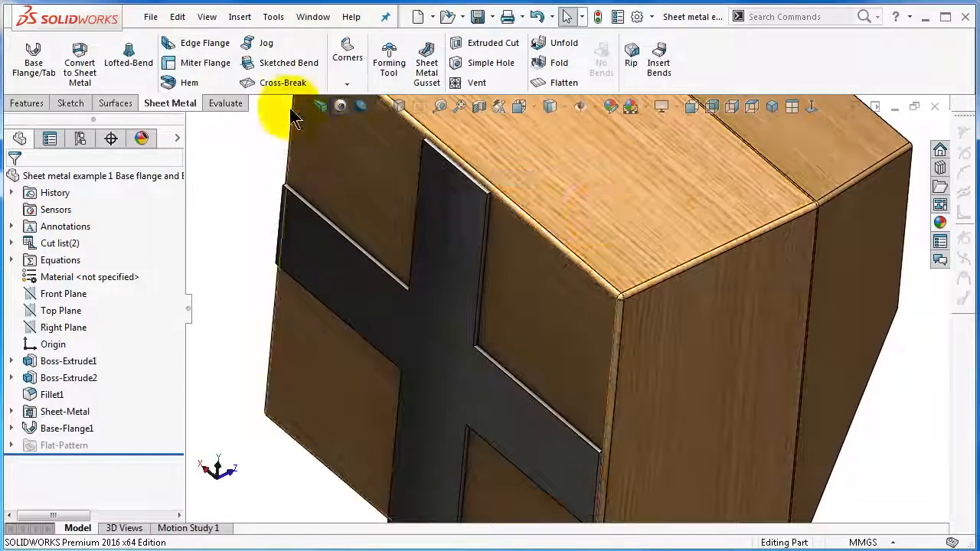
click(208, 46)
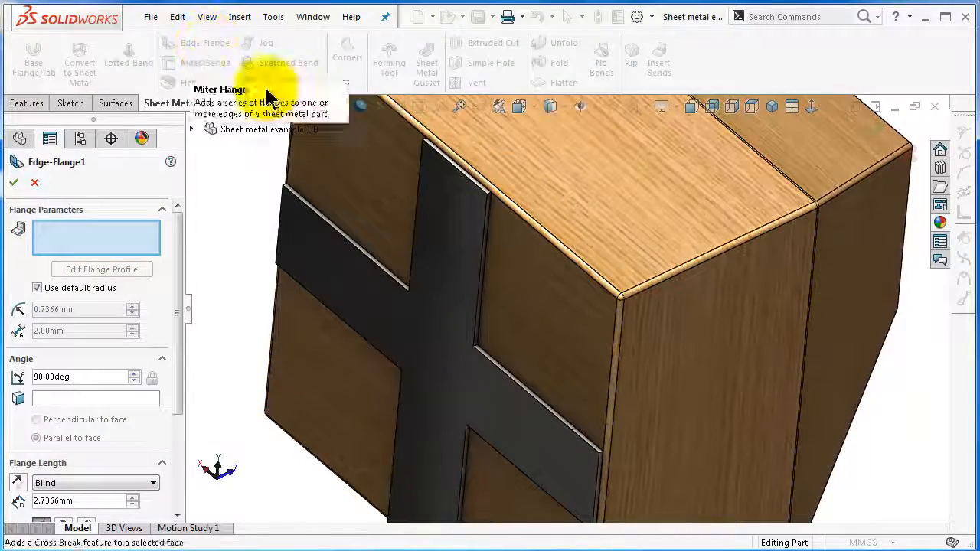
scroll(449, 149, down, 5)
scroll(551, 306, down, 2)
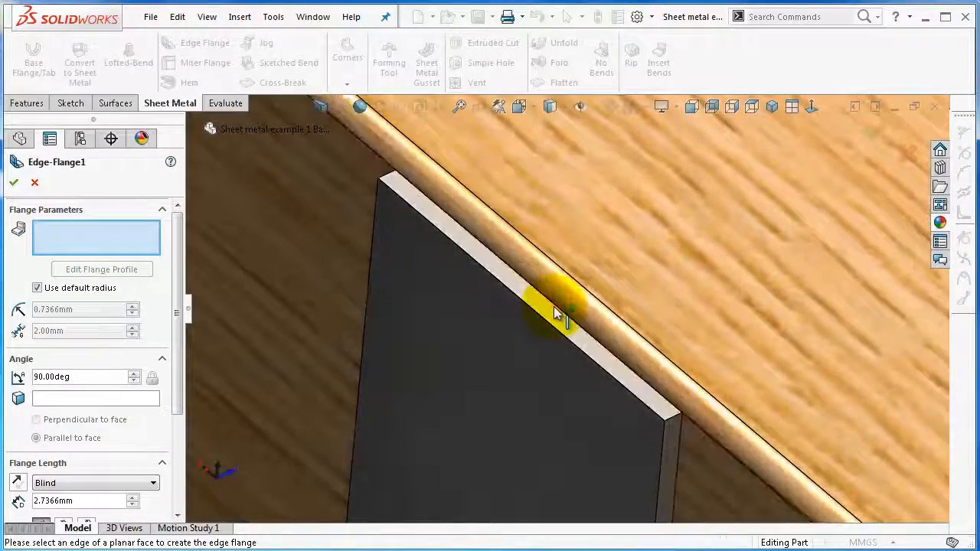
scroll(696, 425, down, 3)
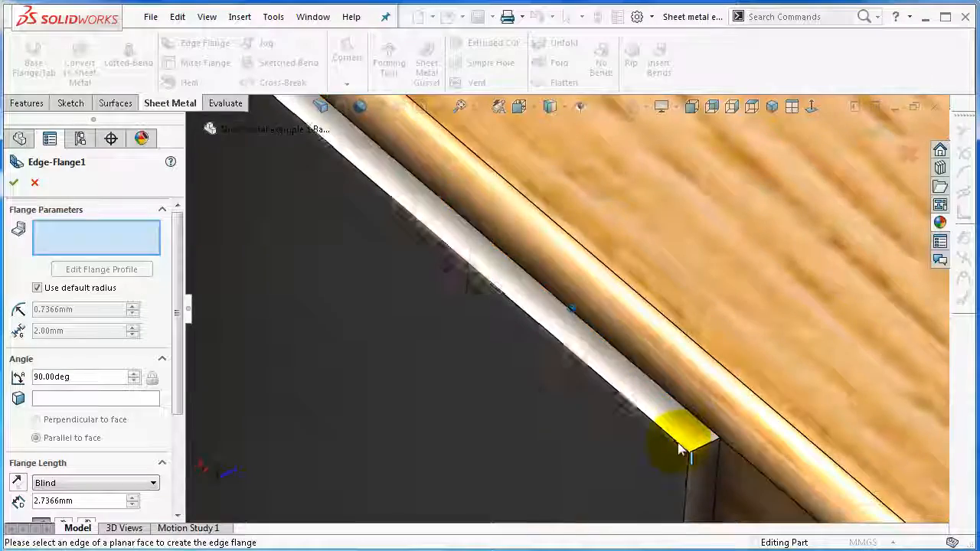
click(676, 442)
scroll(676, 446, up, 8)
scroll(640, 455, down, 1)
scroll(639, 454, down, 1)
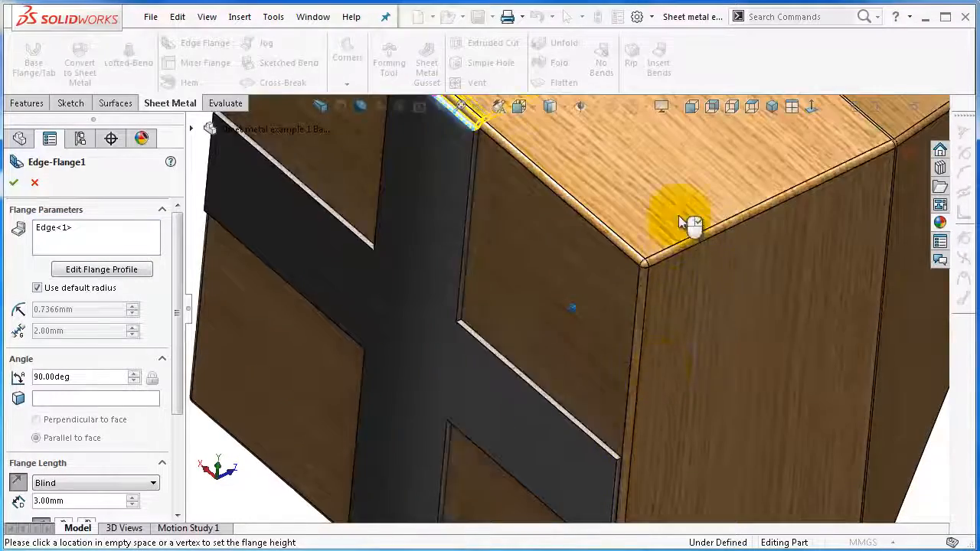
scroll(677, 208, up, 2)
click(633, 167)
Add the outer end edge of the cross's right arm to the edge flange
scroll(597, 424, down, 6)
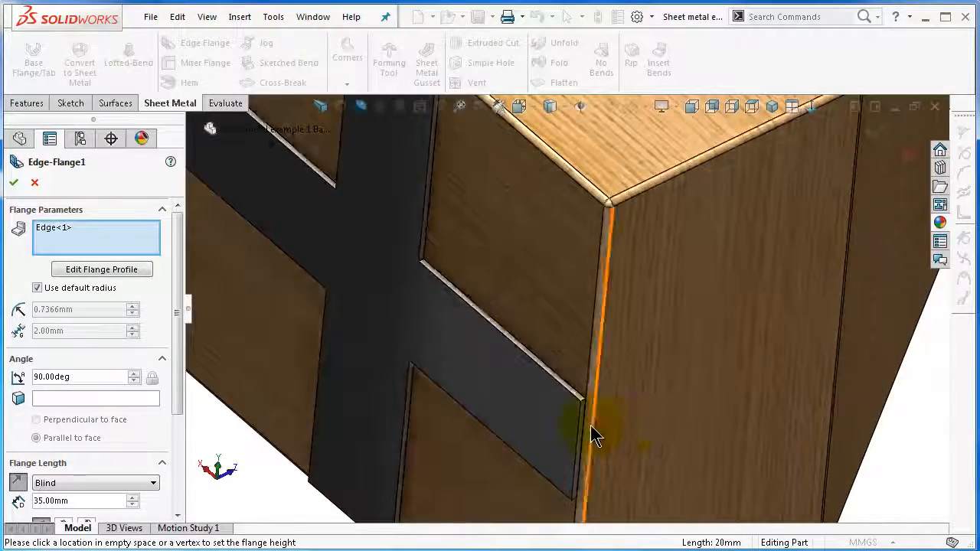
scroll(559, 409, up, 2)
click(558, 408)
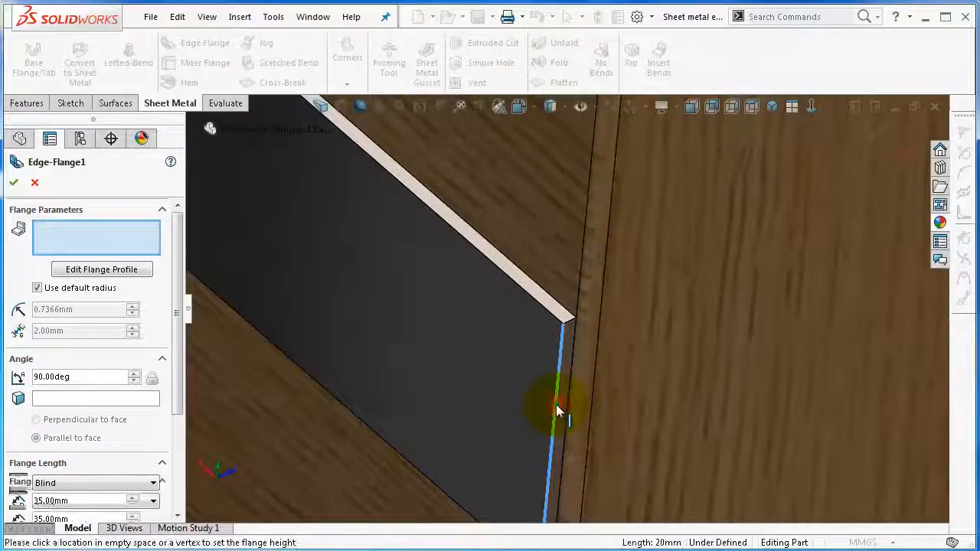
Add the outer end edge of the cross's lower arm to the edge flange selection
scroll(555, 413, up, 3)
scroll(472, 404, up, 4)
middle_drag(473, 404, 382, 339)
scroll(409, 378, down, 6)
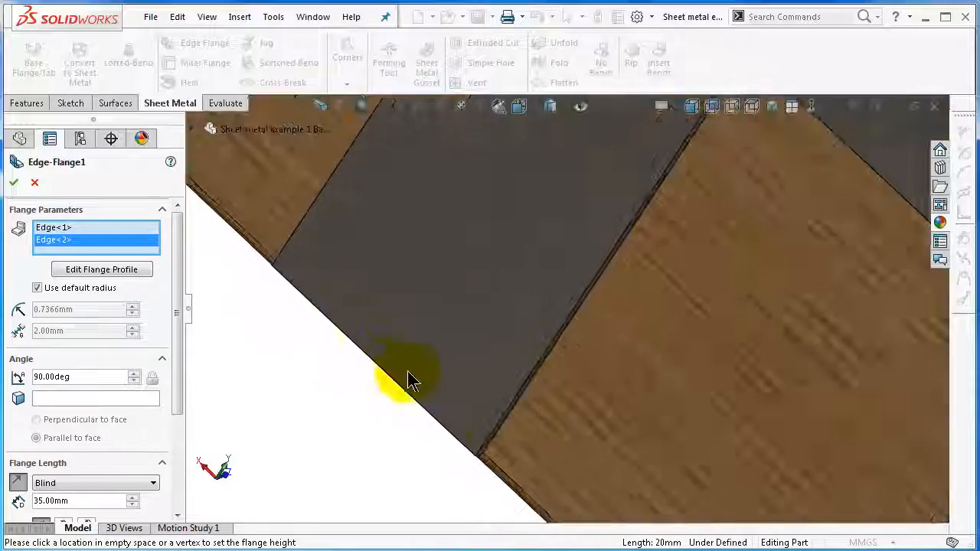
click(438, 427)
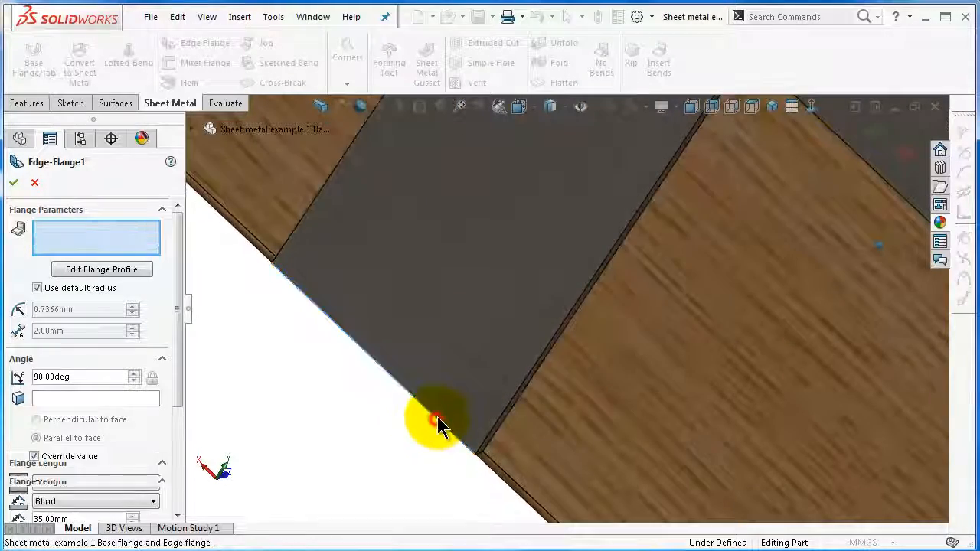
Include the outer end edge of the cross's left arm as the fourth edge of the edge flange
scroll(448, 404, up, 3)
scroll(468, 321, up, 4)
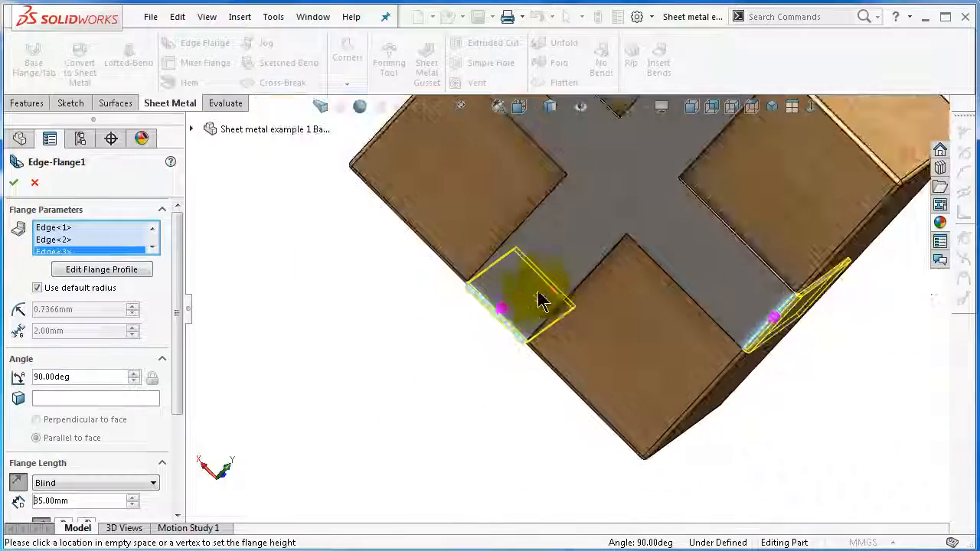
middle_drag(541, 299, 587, 149)
scroll(516, 368, down, 5)
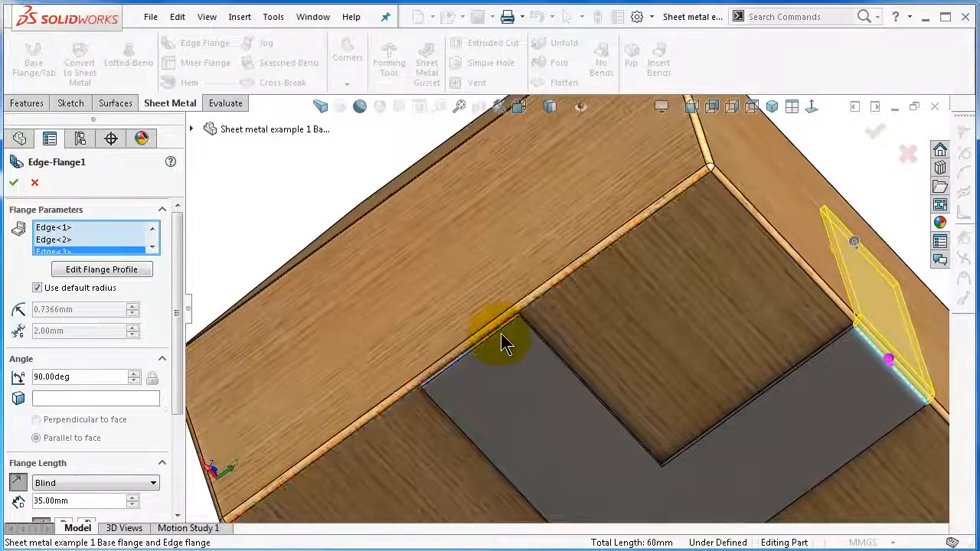
click(502, 341)
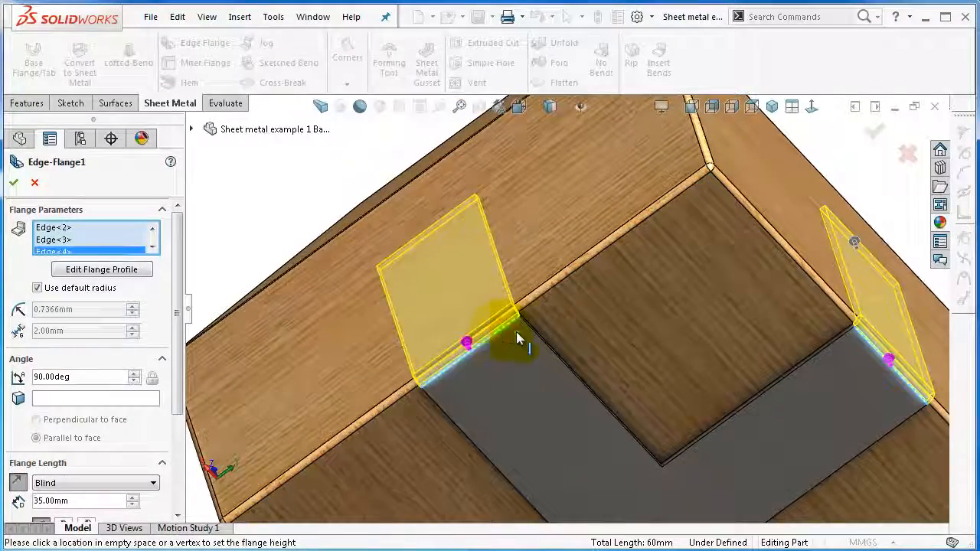
Override the default radius of the four-edge flange and set its bend radius to 1 mm to suit the block's rounded edges
scroll(516, 339, up, 4)
middle_drag(711, 372, 809, 384)
scroll(810, 385, down, 6)
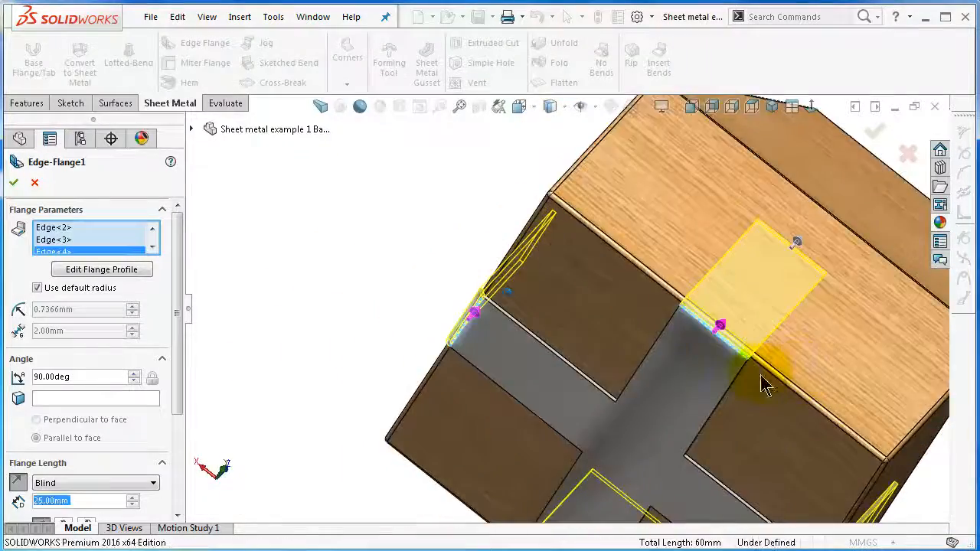
middle_drag(626, 302, 542, 335)
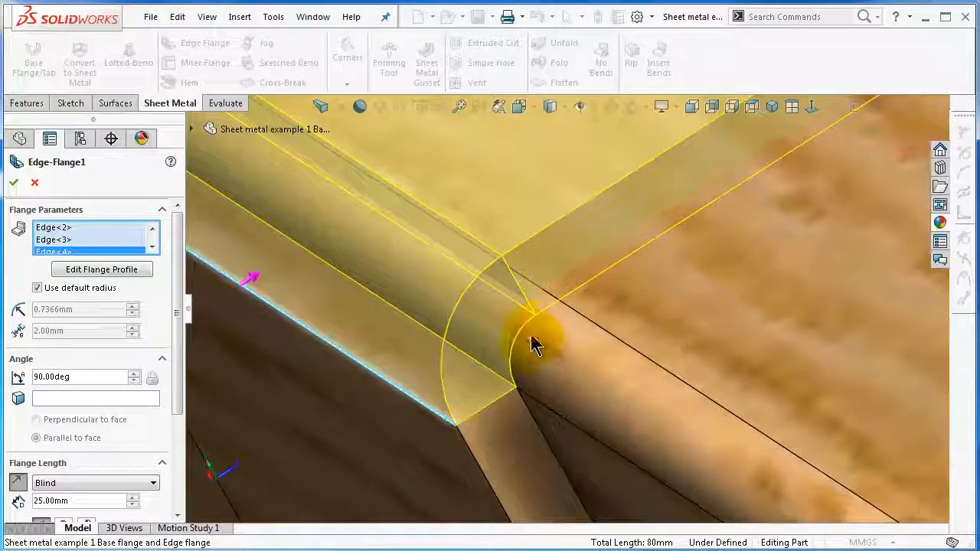
middle_drag(620, 249, 604, 286)
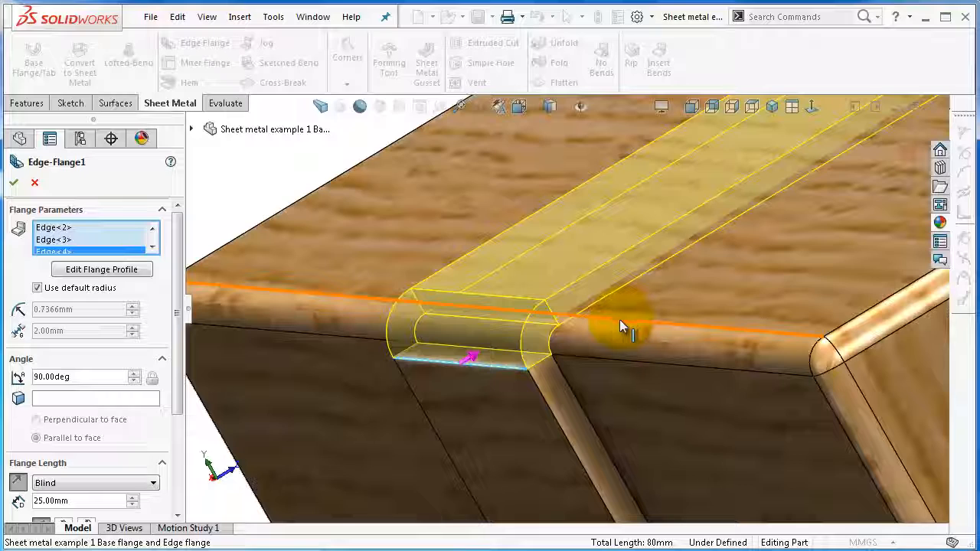
scroll(620, 319, down, 3)
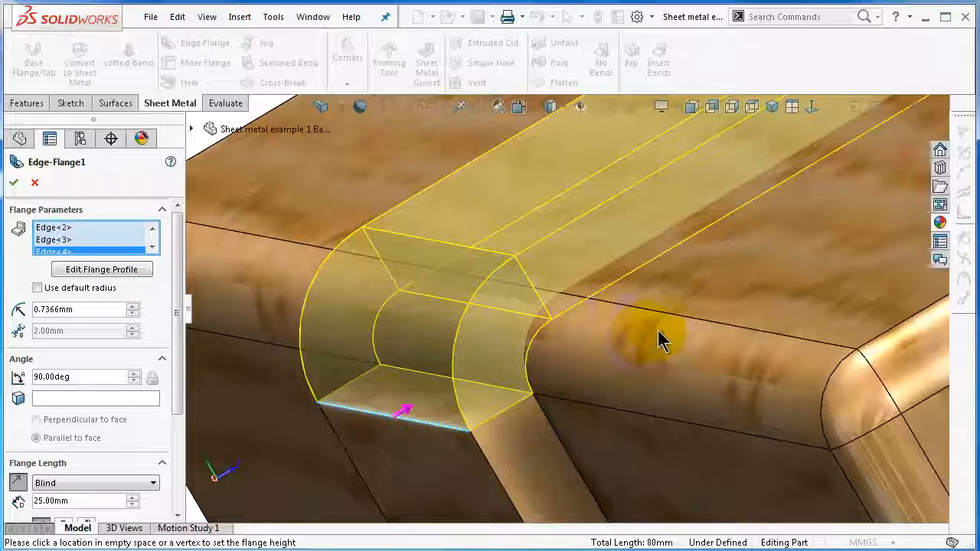
scroll(741, 297, up, 1)
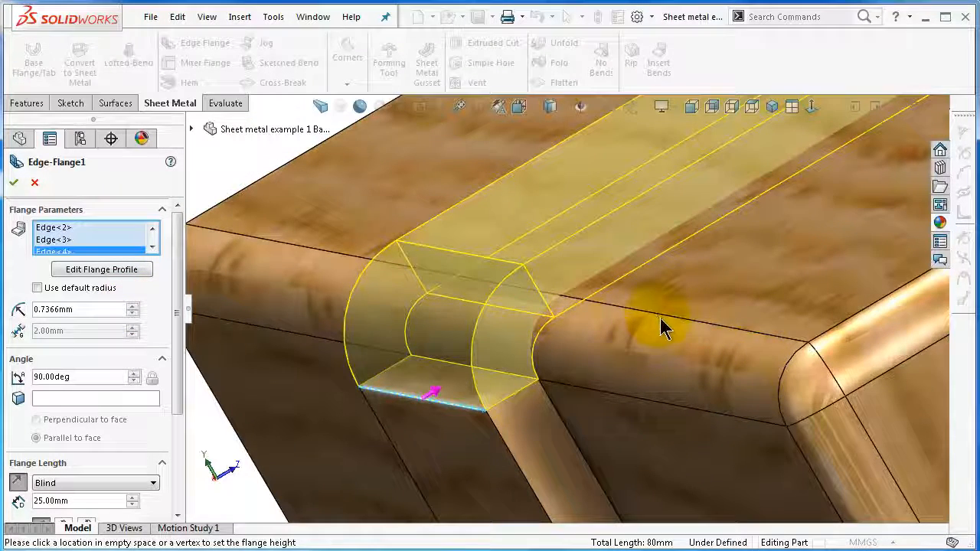
scroll(733, 395, up, 1)
click(34, 310)
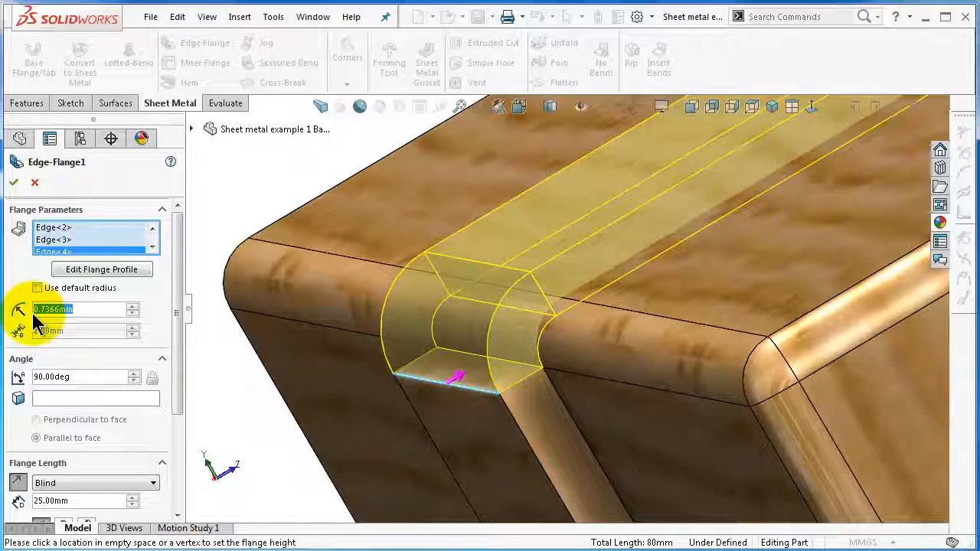
text(1)
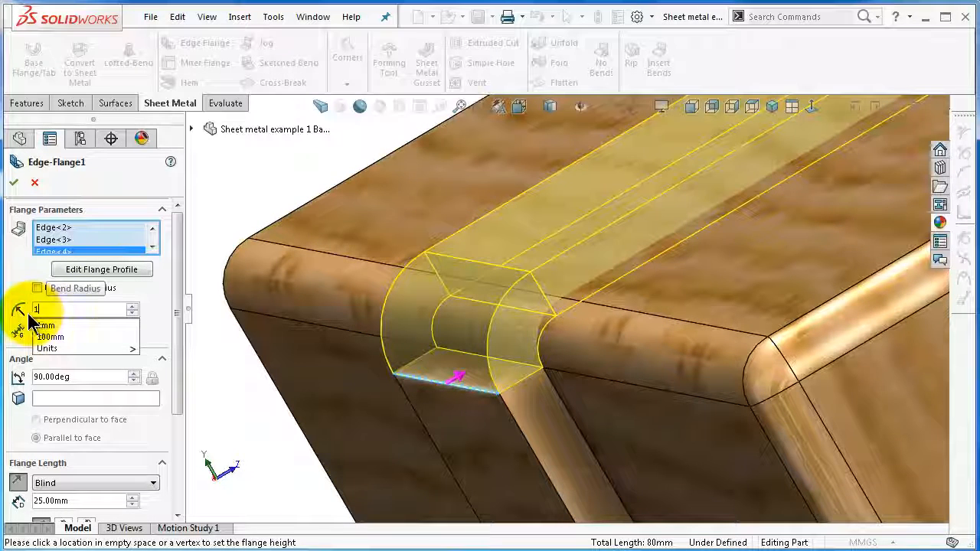
key(Return)
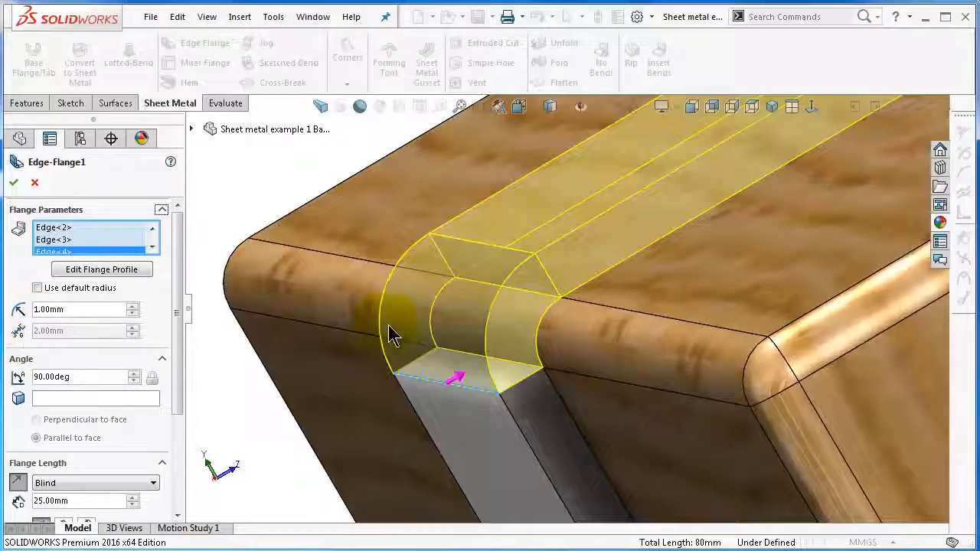
Examine how the bend follows the block's filleted bottom edge and how the flange previews sit on the cross's arms
scroll(390, 335, up, 2)
scroll(353, 297, down, 1)
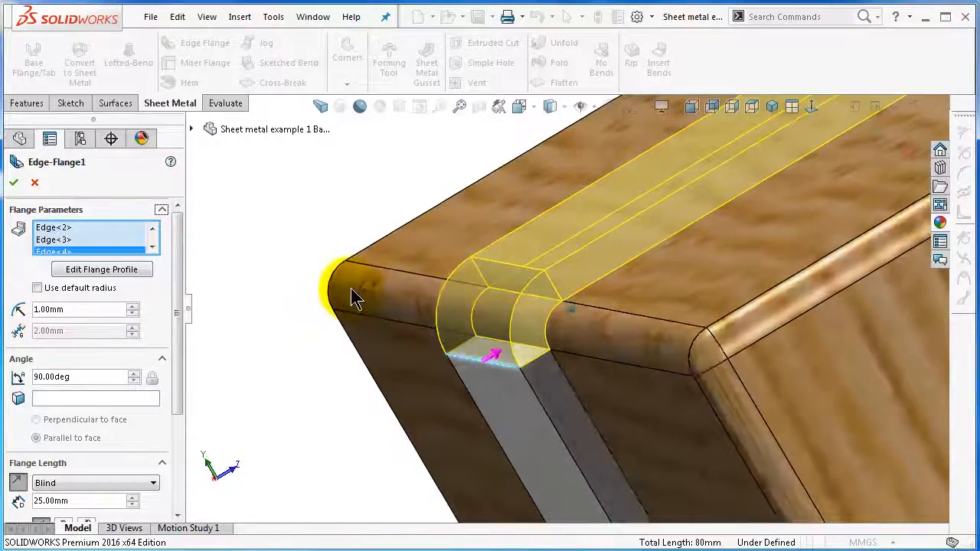
middle_drag(351, 288, 514, 297)
scroll(515, 297, down, 3)
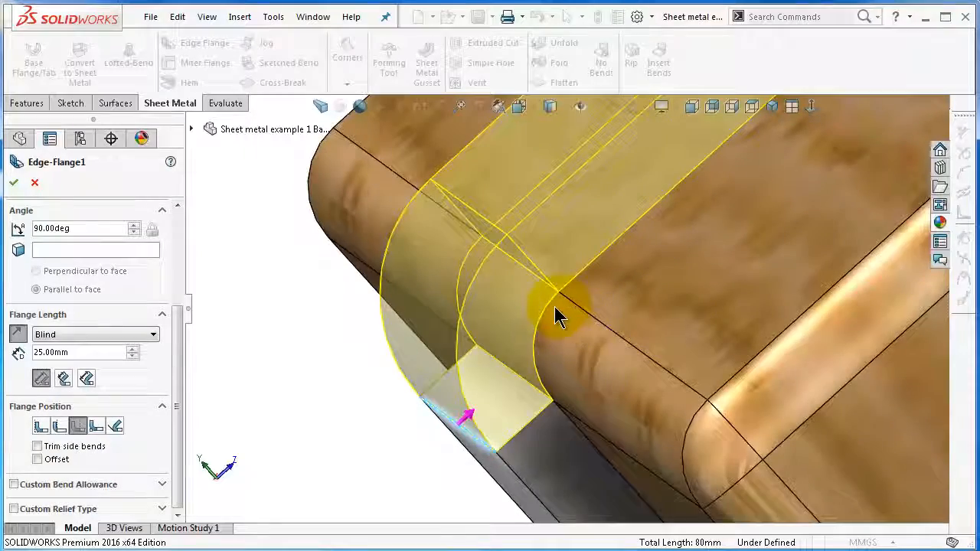
middle_drag(605, 343, 613, 358)
scroll(617, 375, up, 3)
middle_drag(623, 394, 713, 472)
scroll(621, 312, up, 3)
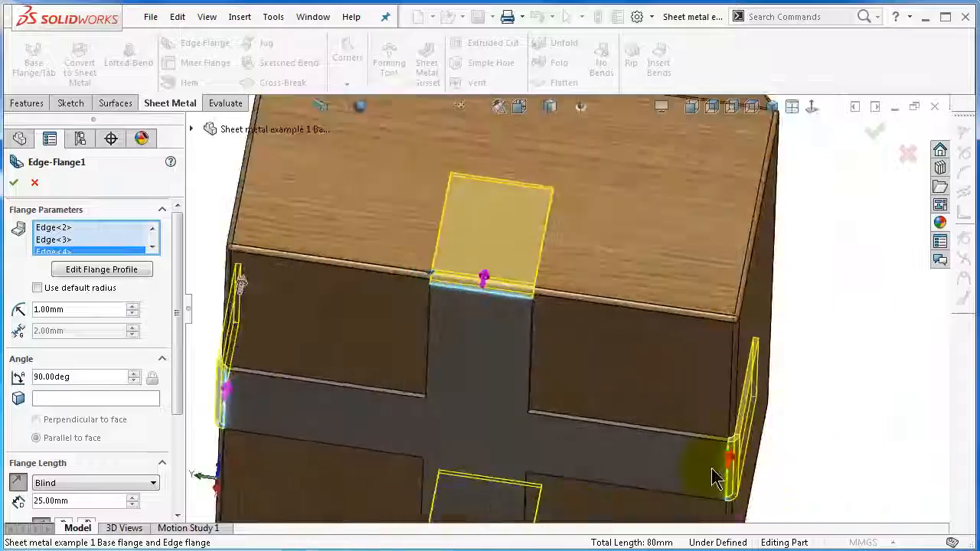
Set the flange length to Up To Vertex, using the block's corner vertex where the vertical sides meet the sloped faces
scroll(713, 473, down, 6)
middle_drag(798, 190, 528, 362)
scroll(745, 190, up, 6)
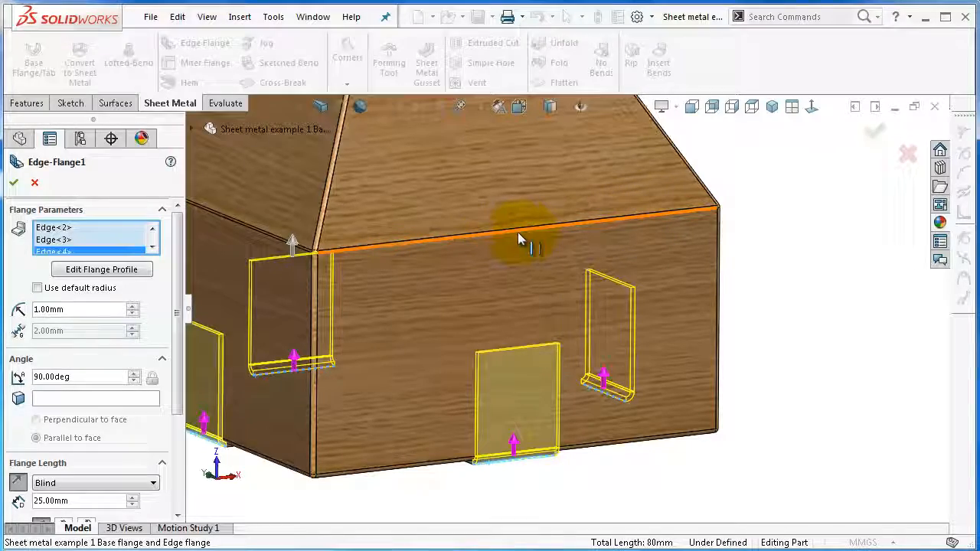
drag(174, 263, 161, 352)
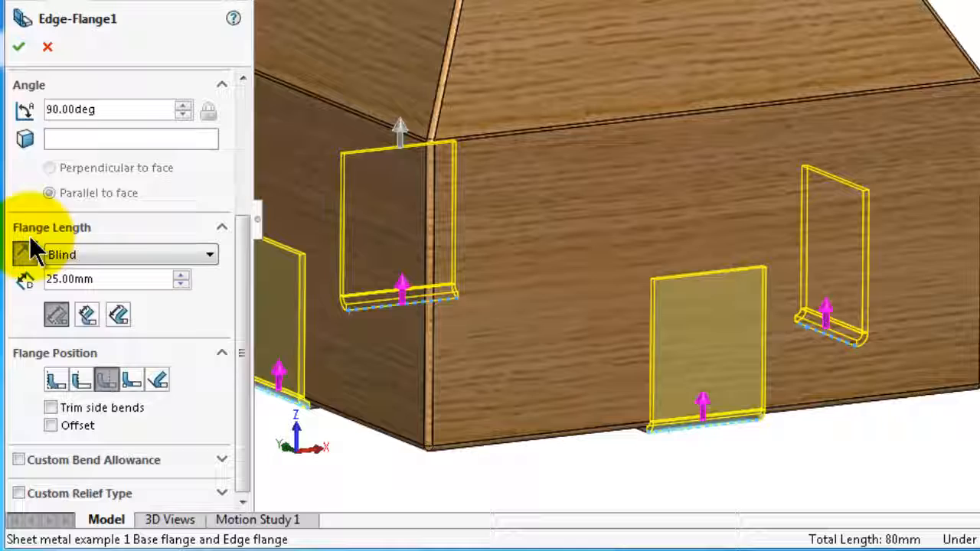
click(88, 254)
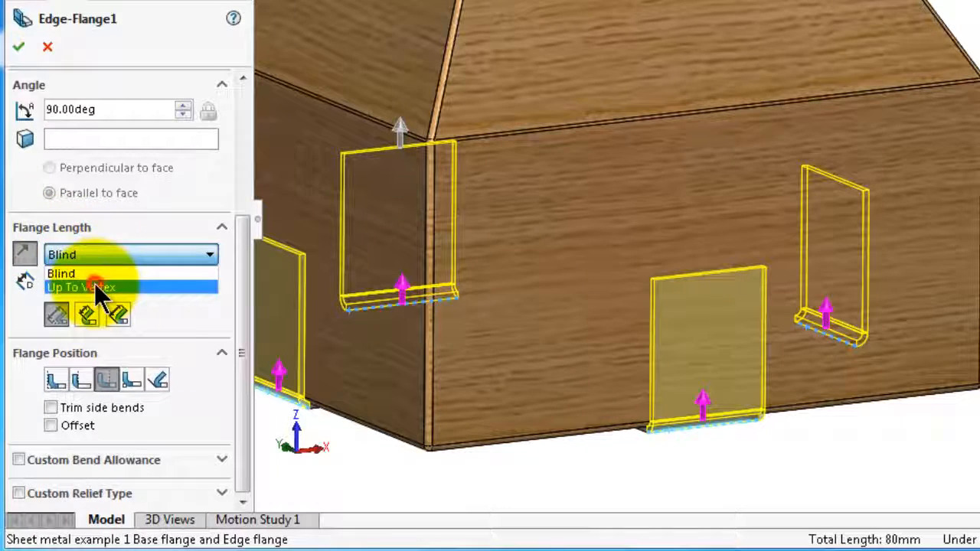
click(94, 284)
scroll(494, 151, down, 5)
scroll(494, 150, down, 8)
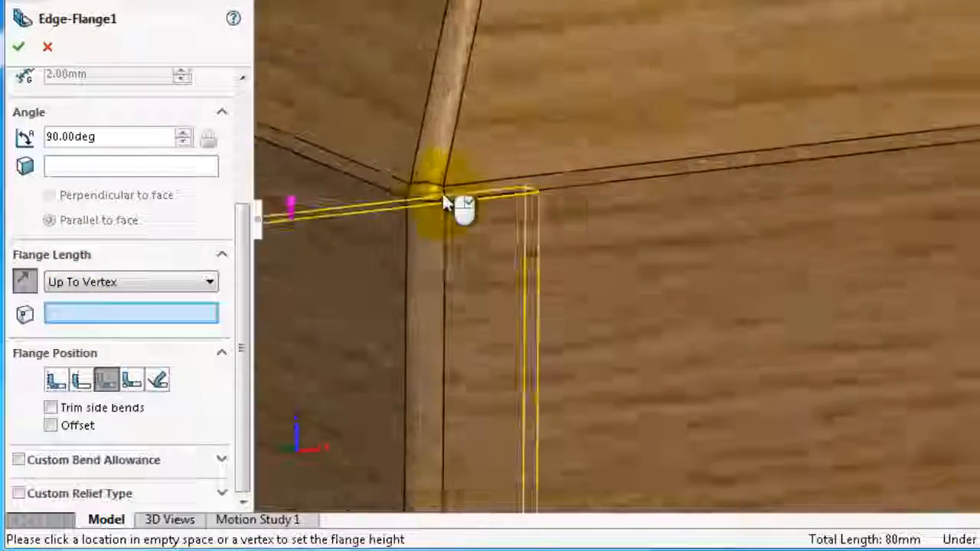
scroll(620, 209, down, 3)
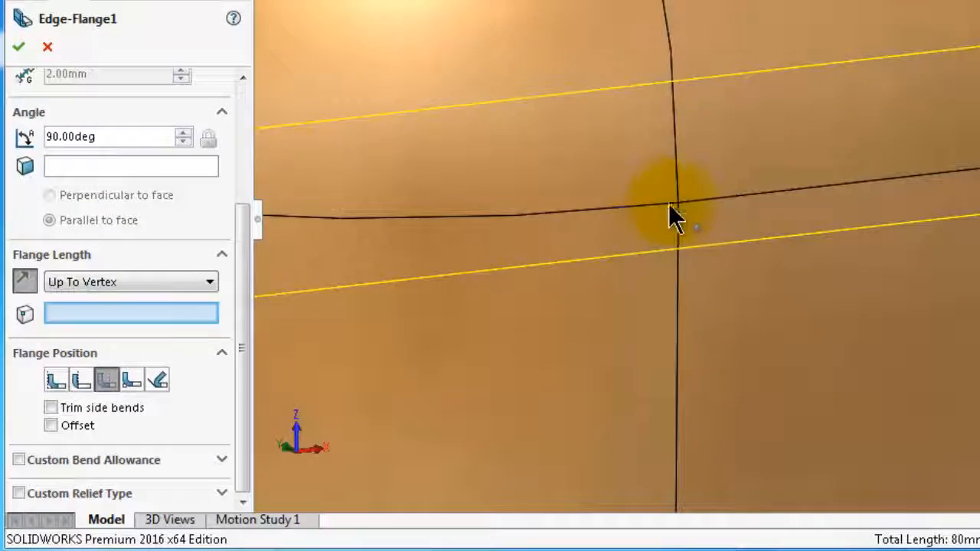
click(676, 202)
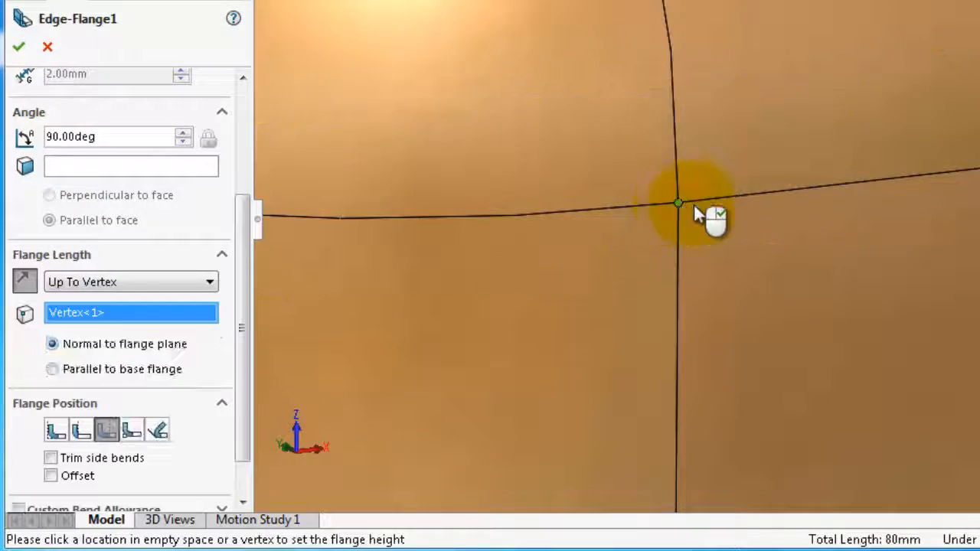
Check the height of the flange previews against the upper edges of the block's vertical sides
scroll(765, 236, up, 5)
scroll(972, 236, up, 12)
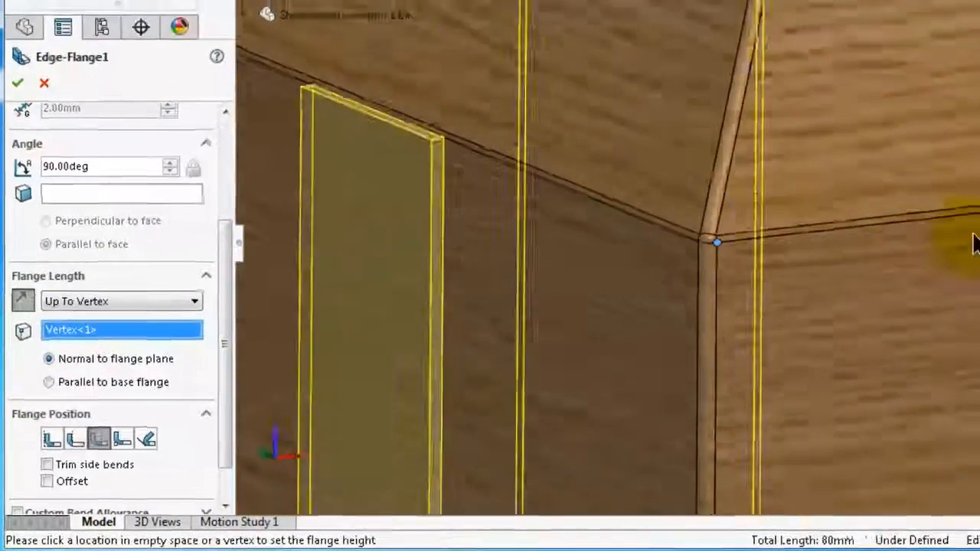
scroll(754, 308, up, 2)
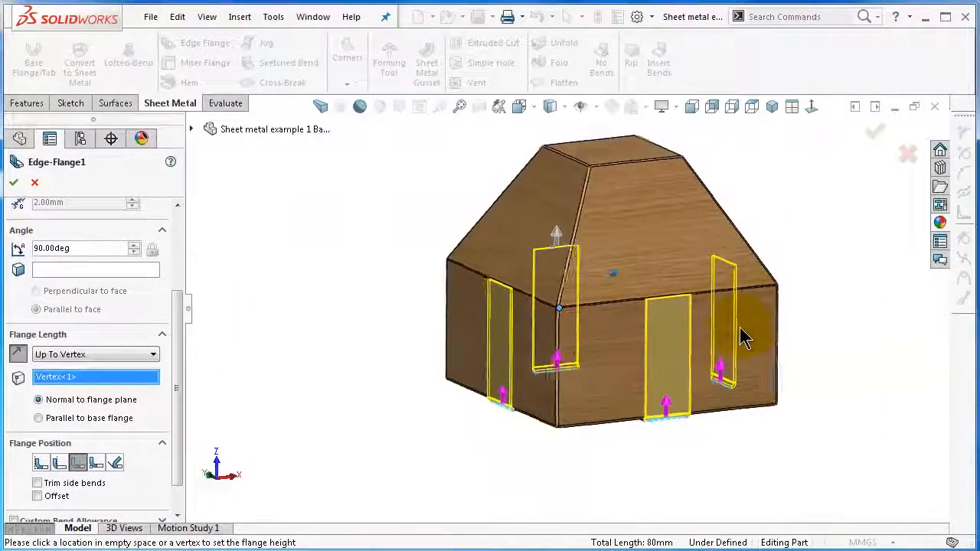
middle_drag(743, 335, 678, 329)
scroll(658, 331, down, 8)
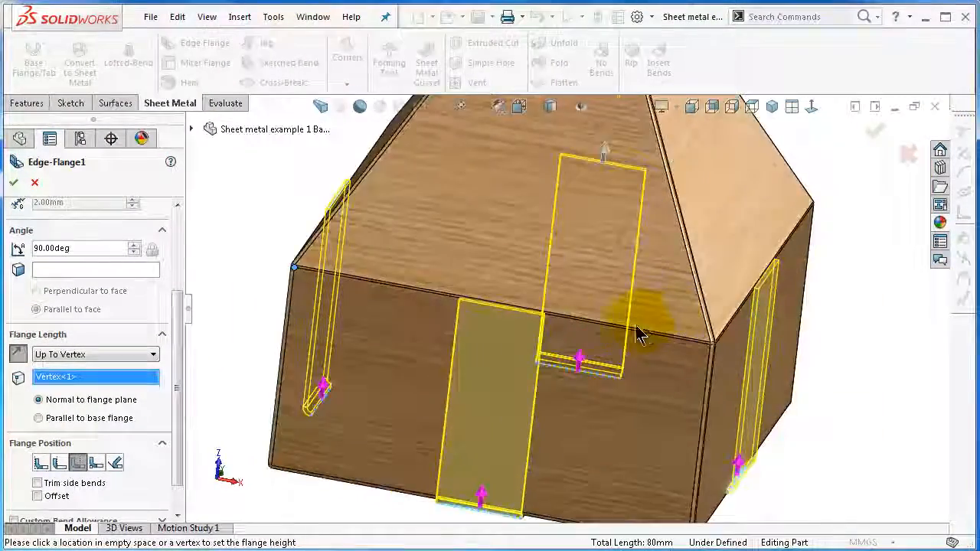
scroll(695, 348, up, 6)
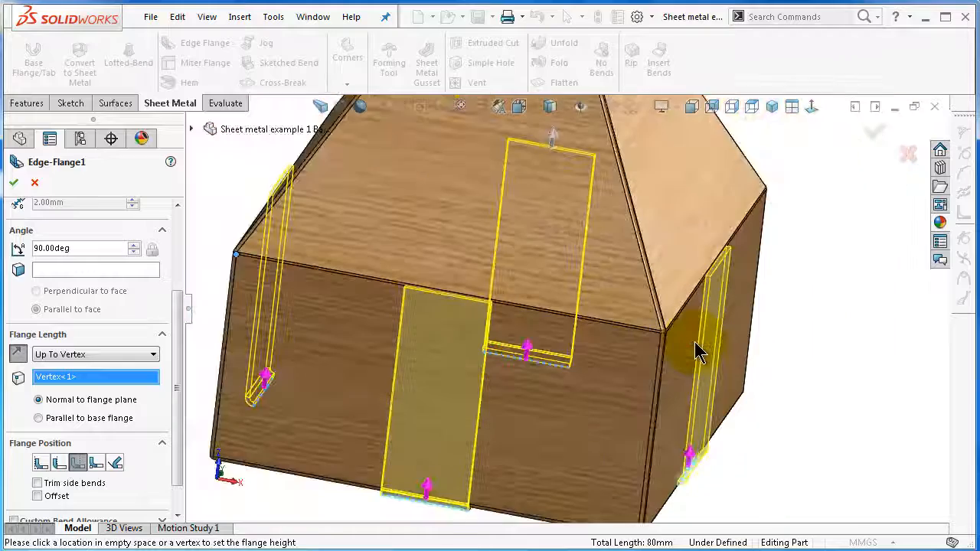
drag(184, 314, 176, 345)
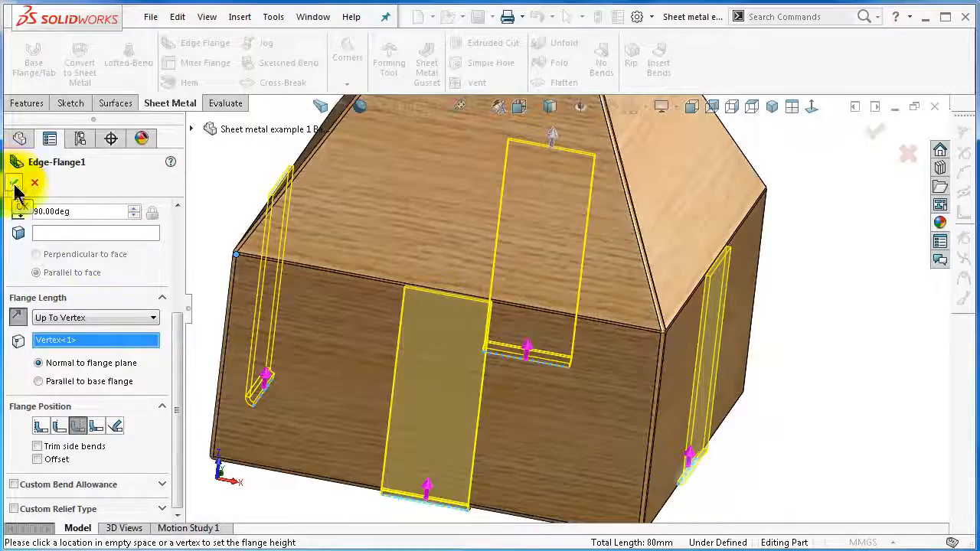
Try the Material Inside flange position and inspect the bend against the block's rounded bottom edge
middle_drag(520, 408, 493, 368)
scroll(528, 459, down, 2)
middle_drag(573, 365, 297, 382)
scroll(526, 297, down, 3)
scroll(528, 304, down, 5)
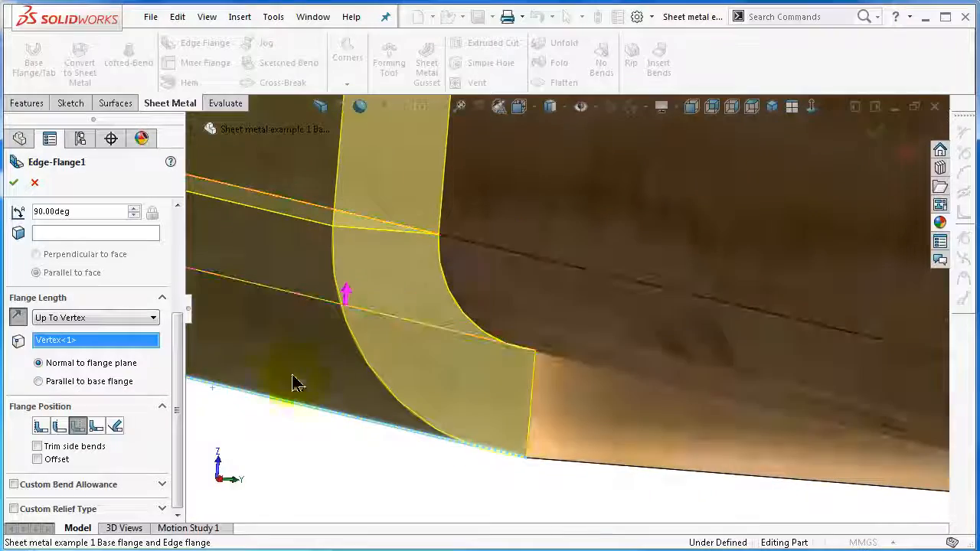
click(39, 428)
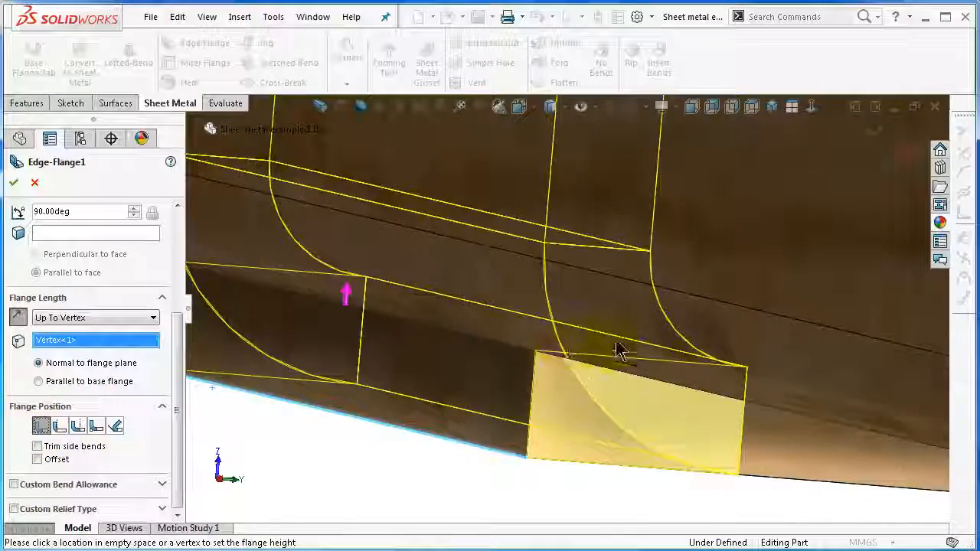
middle_drag(626, 337, 696, 382)
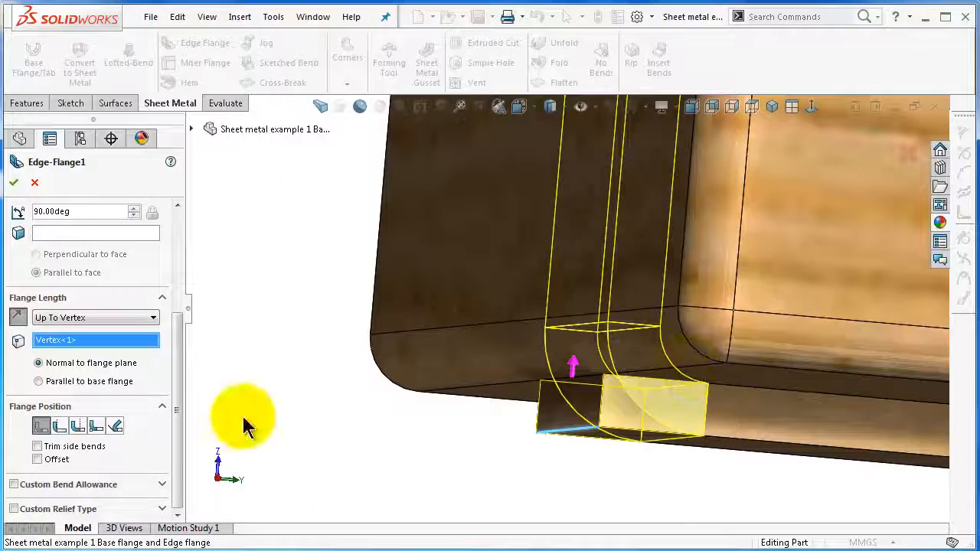
Set the flange position to Bend Outside and complete the edge flange on all four arms
click(81, 440)
click(13, 182)
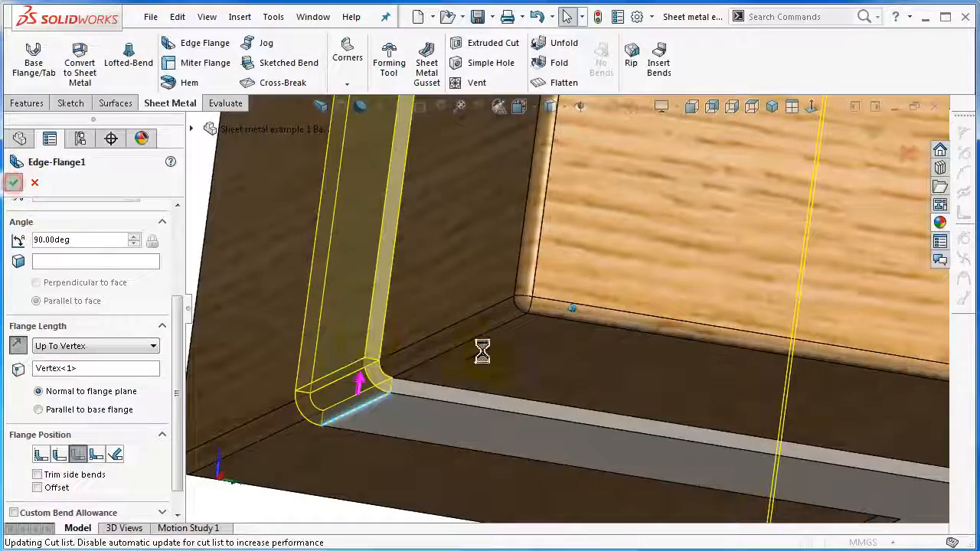
scroll(617, 357, up, 5)
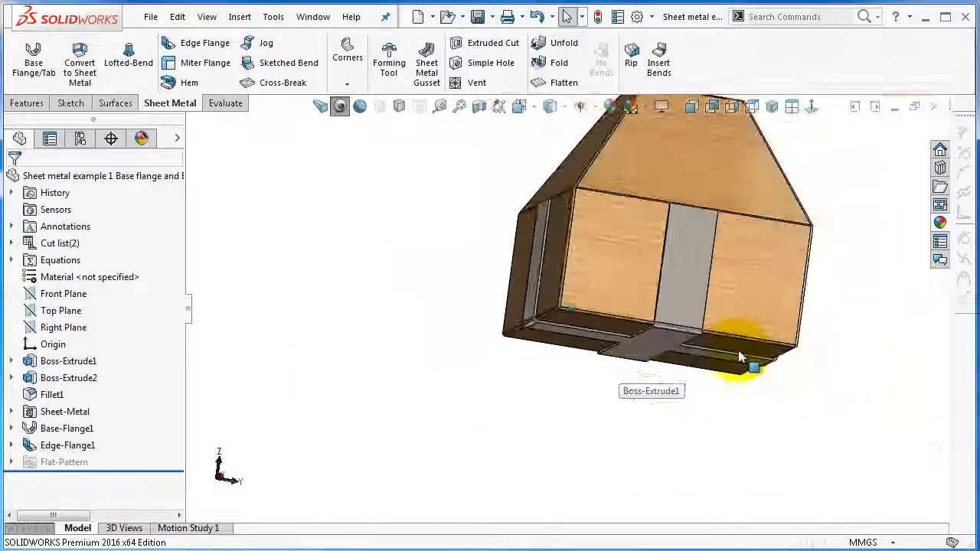
Start another edge flange on the upper outer edge of one vertical flange, just below the block's sloped face
middle_drag(740, 350, 754, 284)
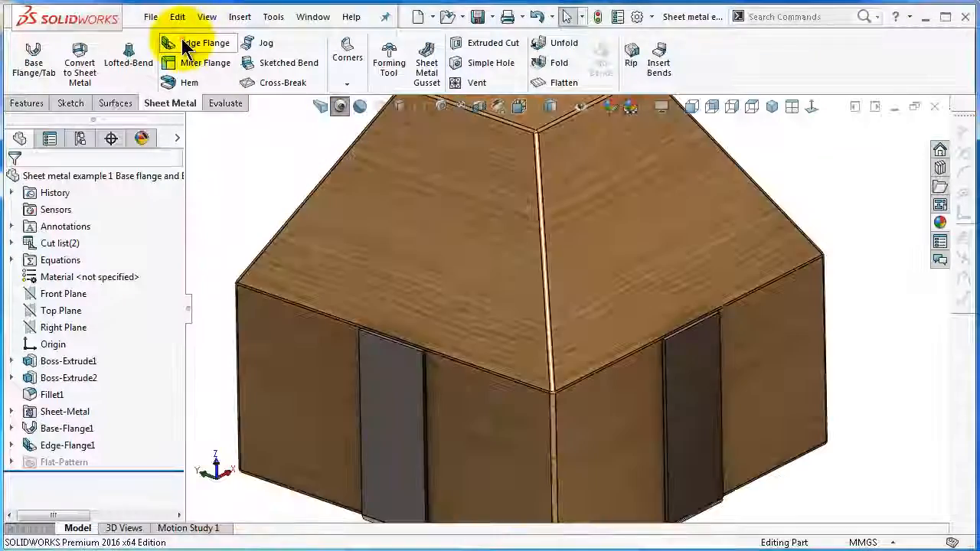
click(183, 46)
scroll(652, 313, down, 5)
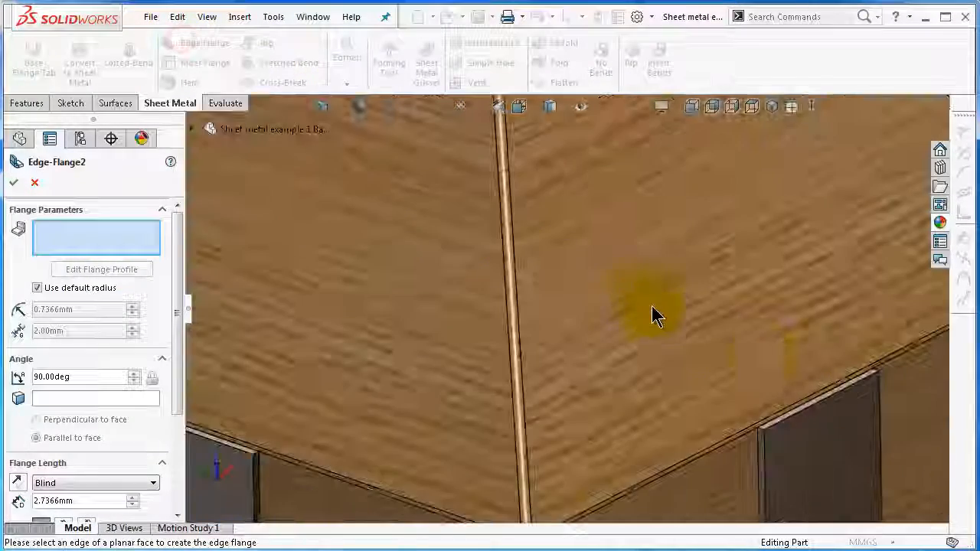
click(815, 410)
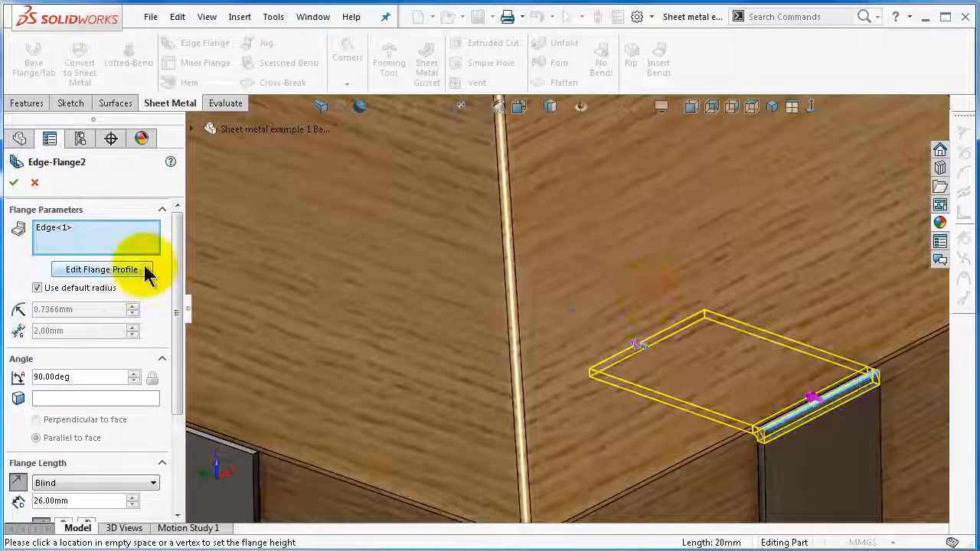
Define the new flange's angle as parallel to the block's sloped face directly above the selected edge
drag(174, 243, 177, 317)
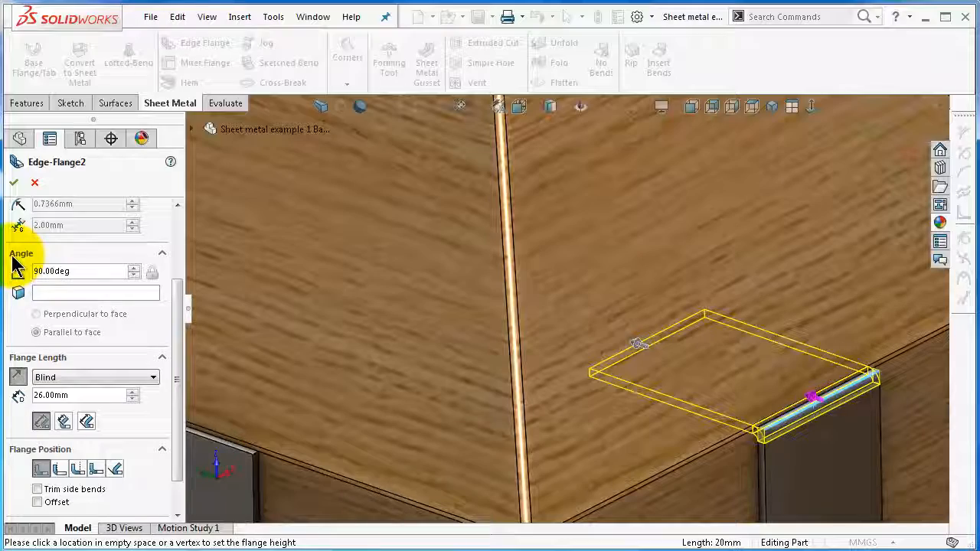
click(44, 295)
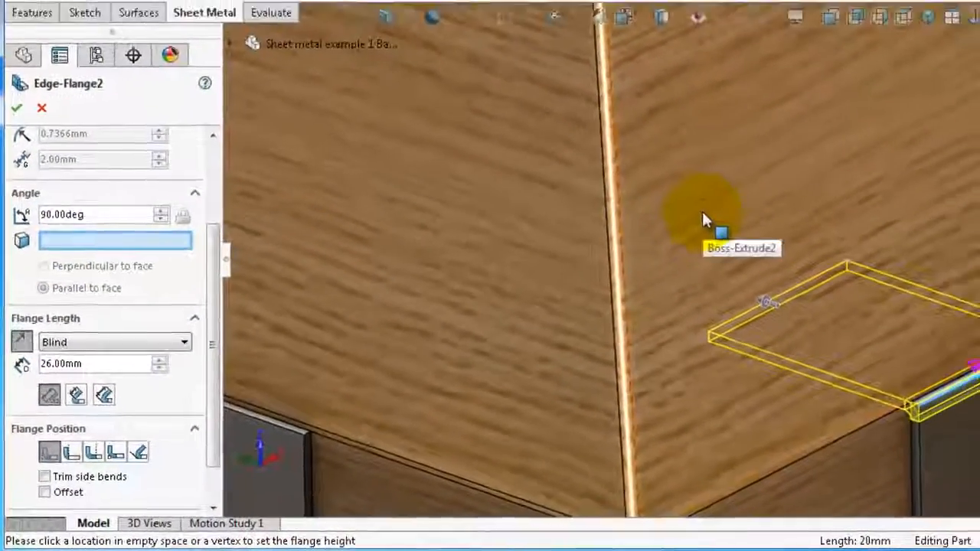
click(761, 192)
scroll(687, 228, up, 5)
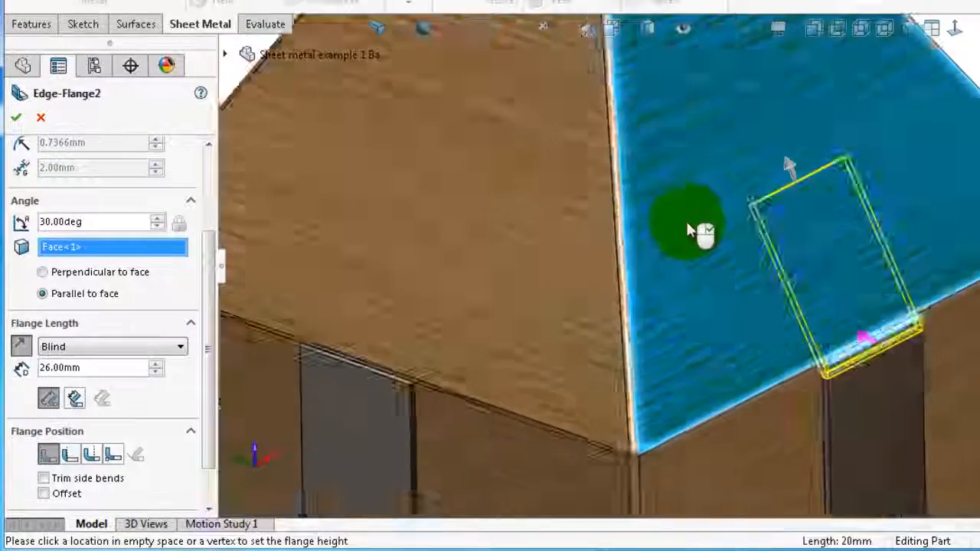
scroll(821, 260, down, 1)
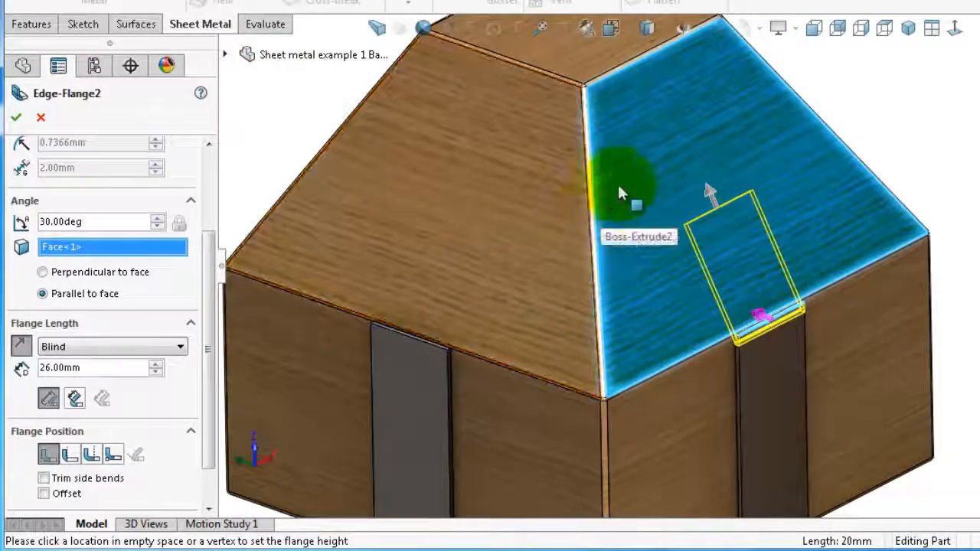
scroll(701, 206, down, 1)
scroll(681, 147, up, 3)
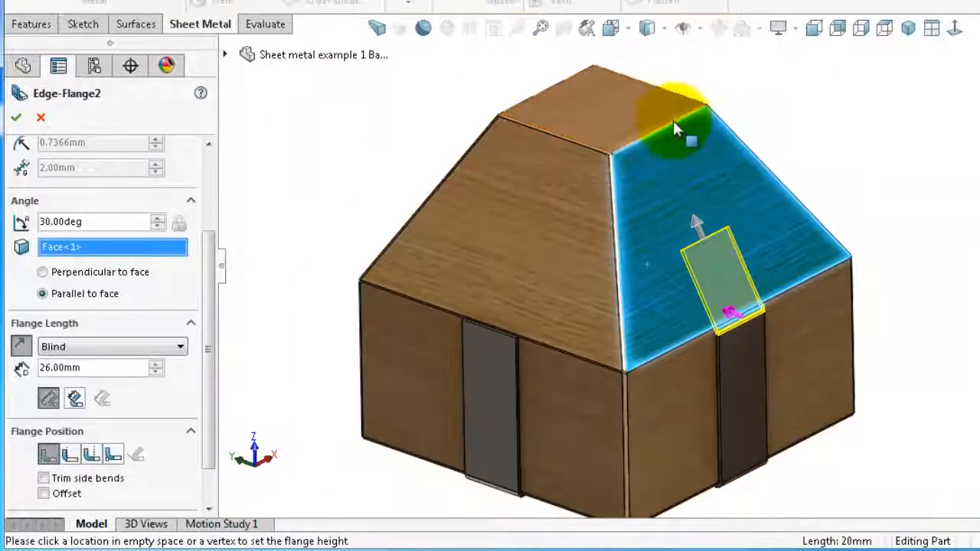
Set the flange length to Up To Vertex, ending at the upper corner vertex of the adjacent sloped face
drag(212, 297, 205, 328)
click(167, 298)
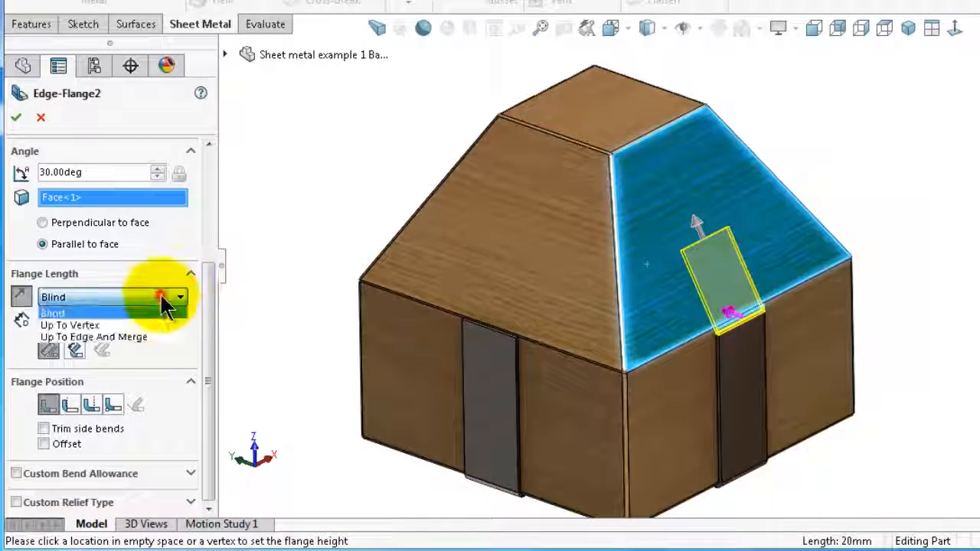
click(140, 328)
scroll(610, 153, down, 3)
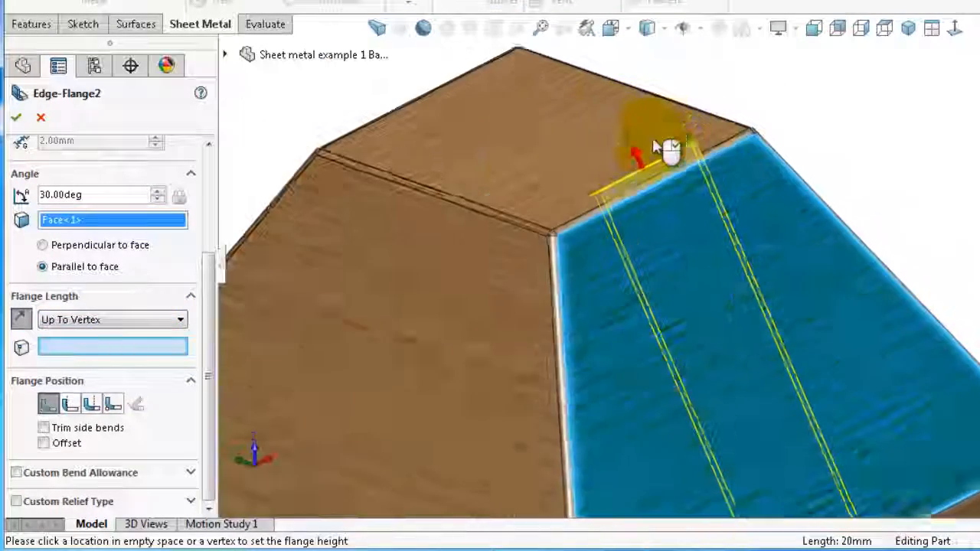
scroll(562, 266, down, 3)
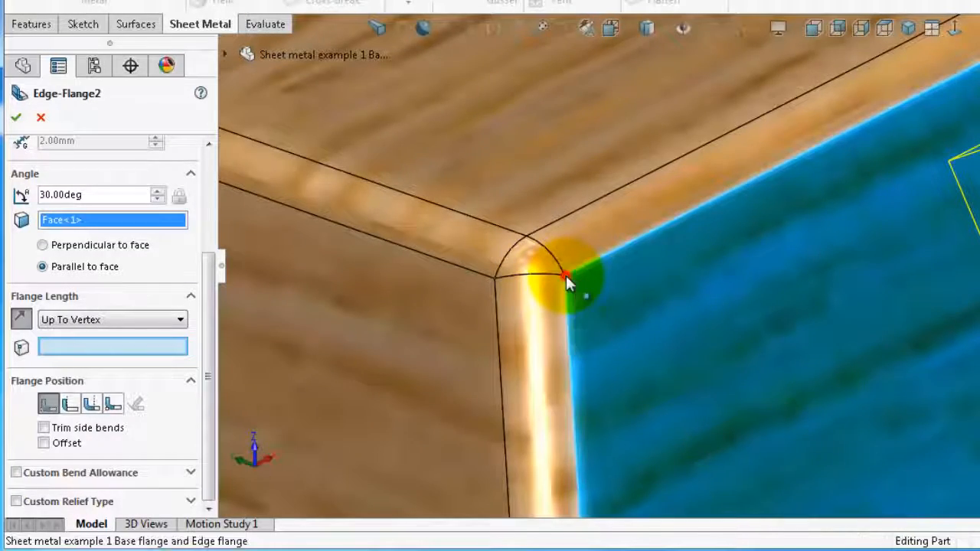
click(566, 280)
scroll(704, 314, up, 10)
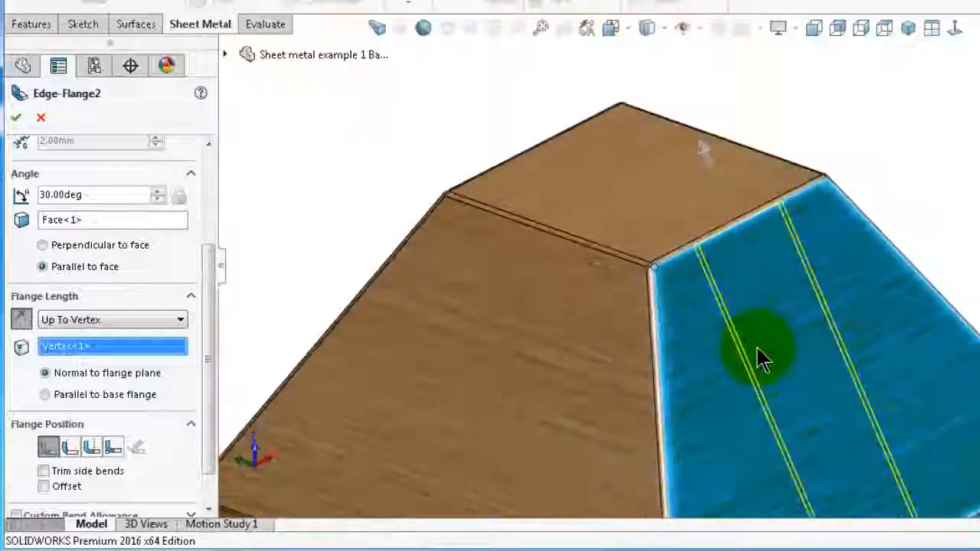
Examine the flange's bend at the block's rounded edge and set the flange position to Bend Outside
scroll(766, 368, down, 8)
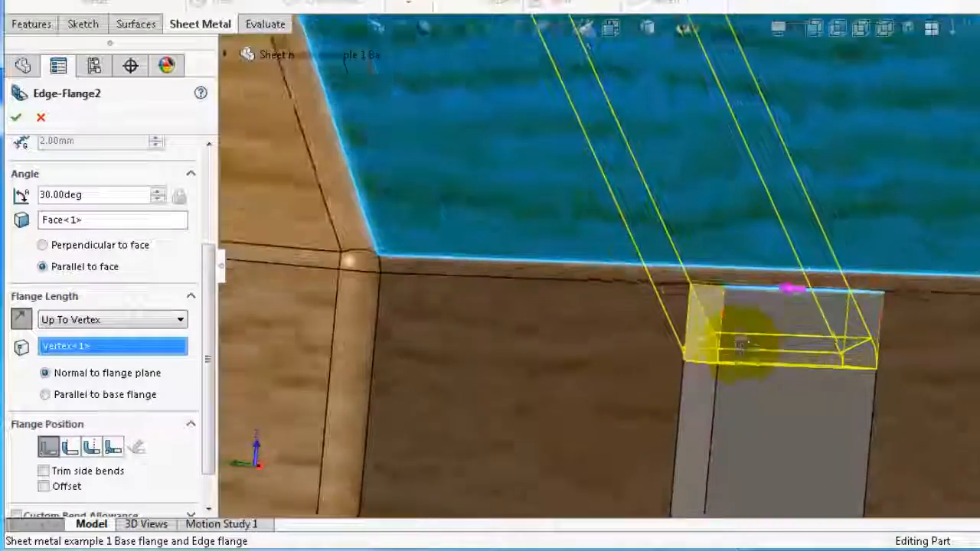
mouse_move(741, 345)
middle_down()
mouse_move(755, 348)
mouse_move(744, 341)
middle_up()
scroll(685, 287, down, 2)
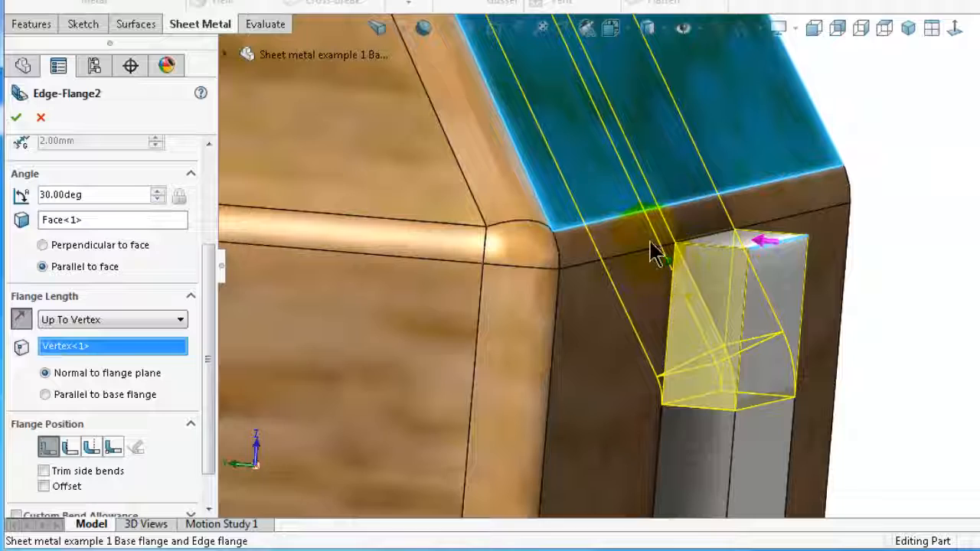
middle_drag(679, 259, 681, 259)
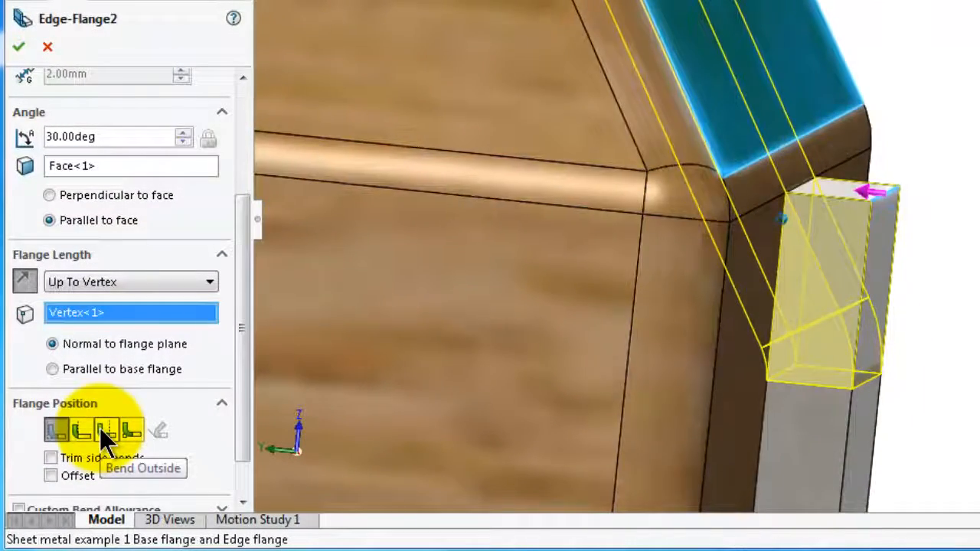
click(106, 430)
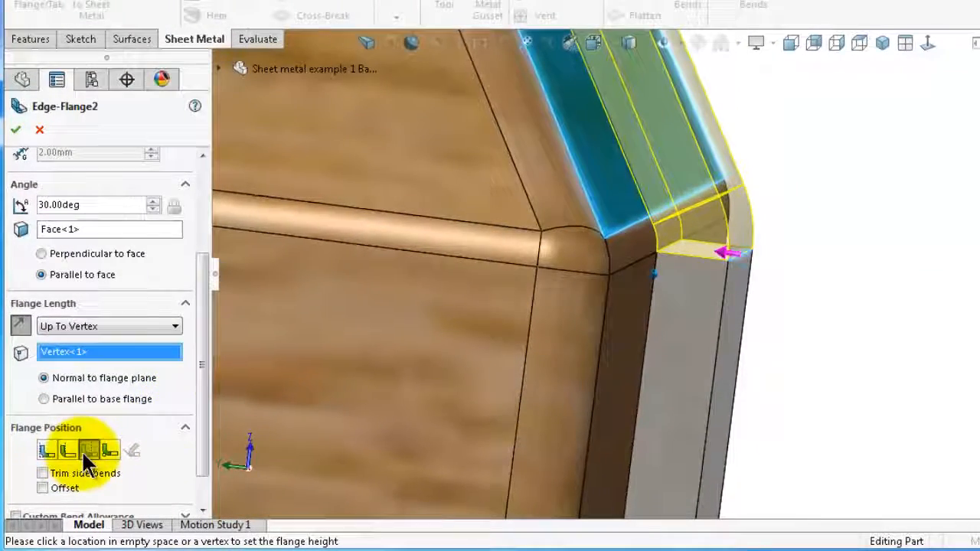
Override the default bend radius of the sloped edge flange with 1 mm
drag(201, 349, 202, 259)
middle_click(581, 228)
middle_drag(581, 227, 762, 396)
middle_click(795, 332)
middle_drag(795, 332, 793, 337)
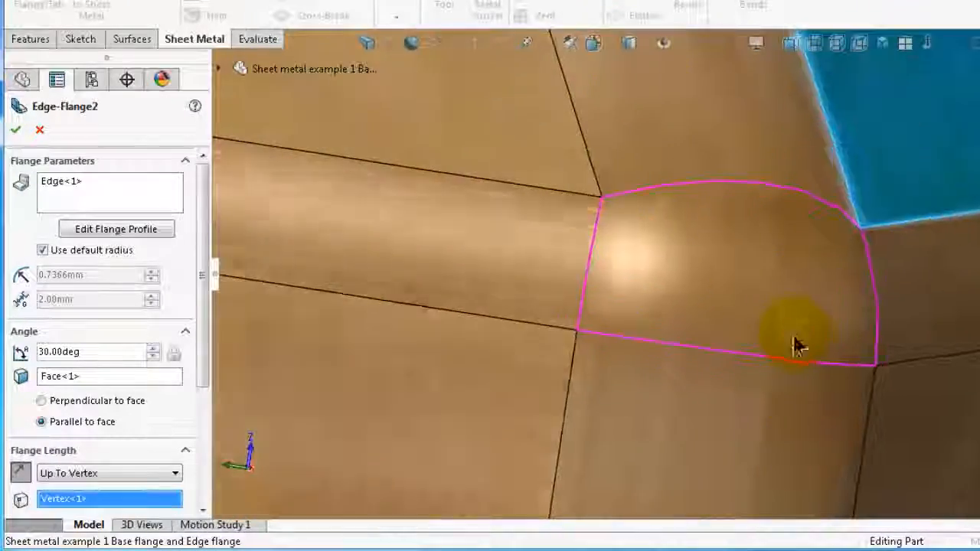
scroll(794, 336, up, 9)
scroll(962, 247, down, 1)
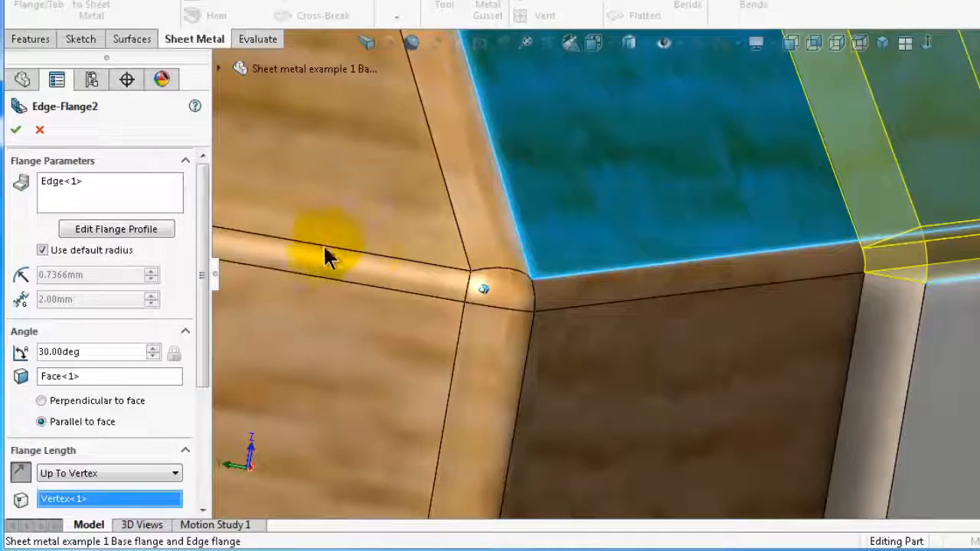
click(42, 250)
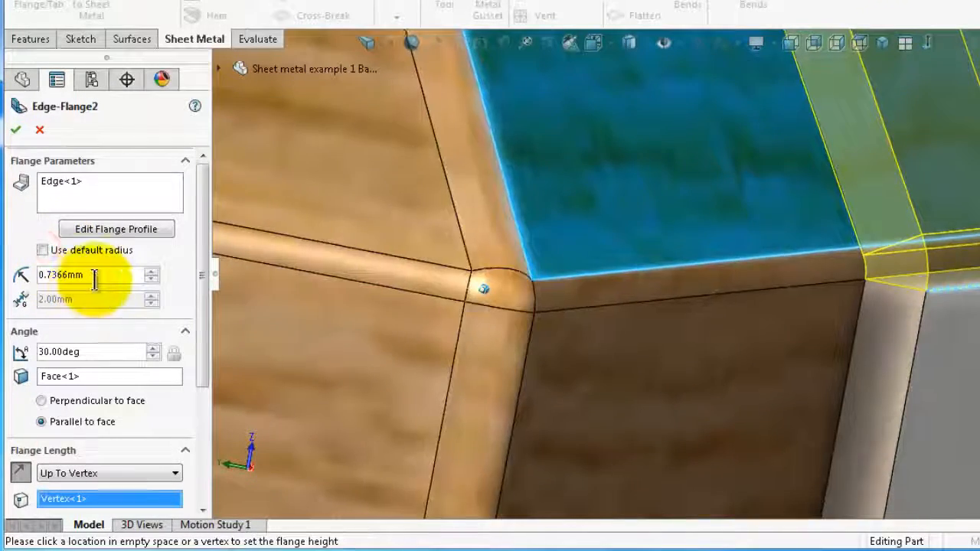
drag(92, 279, 46, 277)
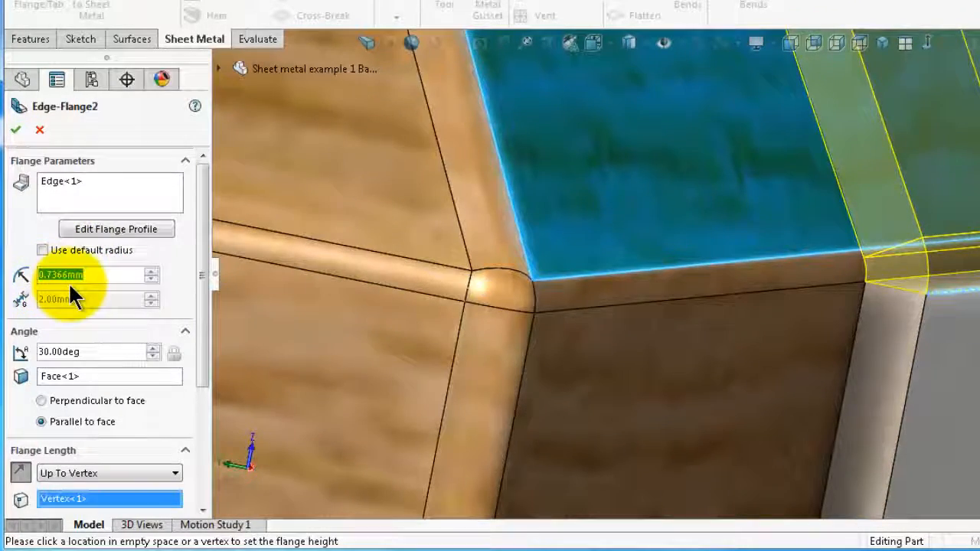
text(1)
key(Return)
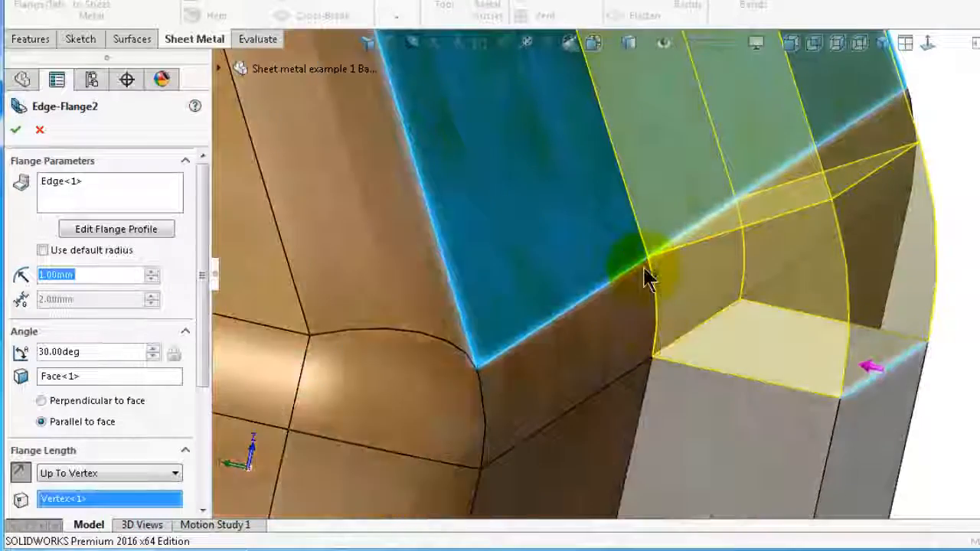
Add the upper outer edge of the adjacent vertical flange to the edge flange's selection
scroll(662, 295, up, 7)
scroll(659, 291, up, 9)
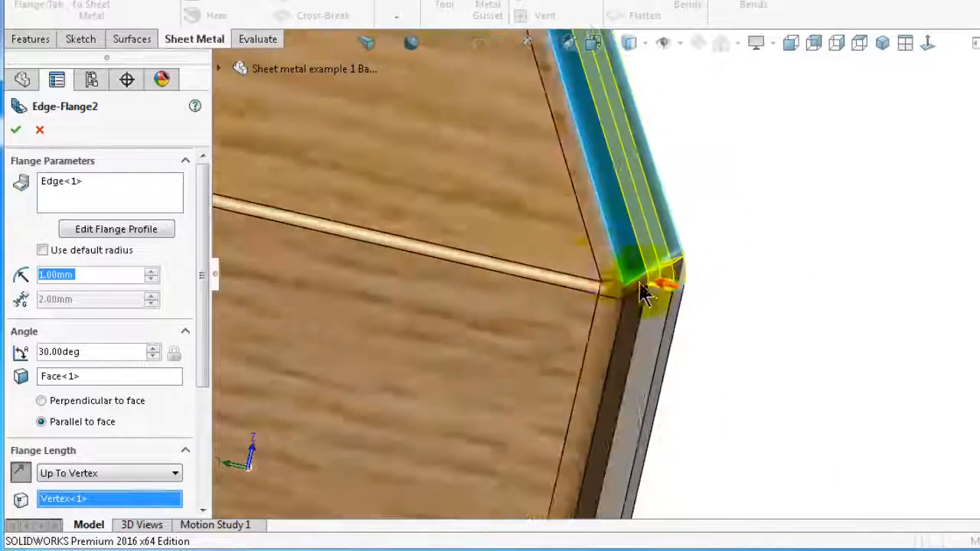
middle_drag(494, 242, 465, 277)
scroll(460, 229, down, 5)
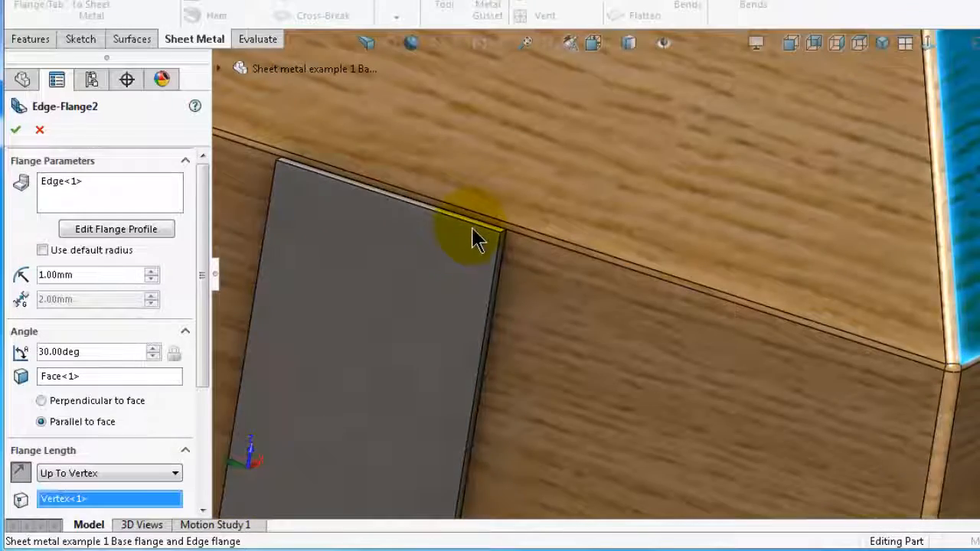
click(139, 195)
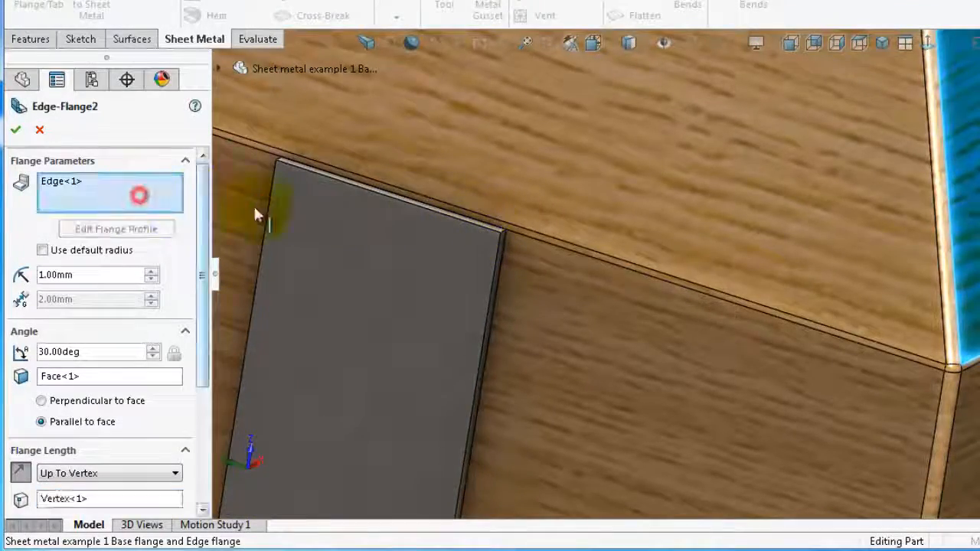
click(475, 224)
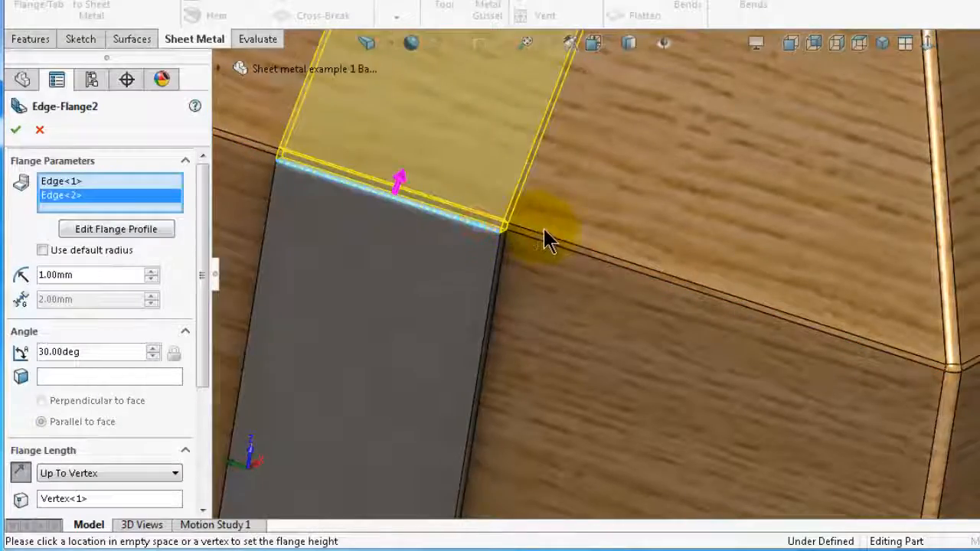
Include the upper outer edges of the two remaining vertical flanges in the same edge flange
scroll(727, 241, up, 5)
scroll(726, 233, up, 2)
middle_drag(723, 230, 624, 197)
scroll(547, 248, down, 10)
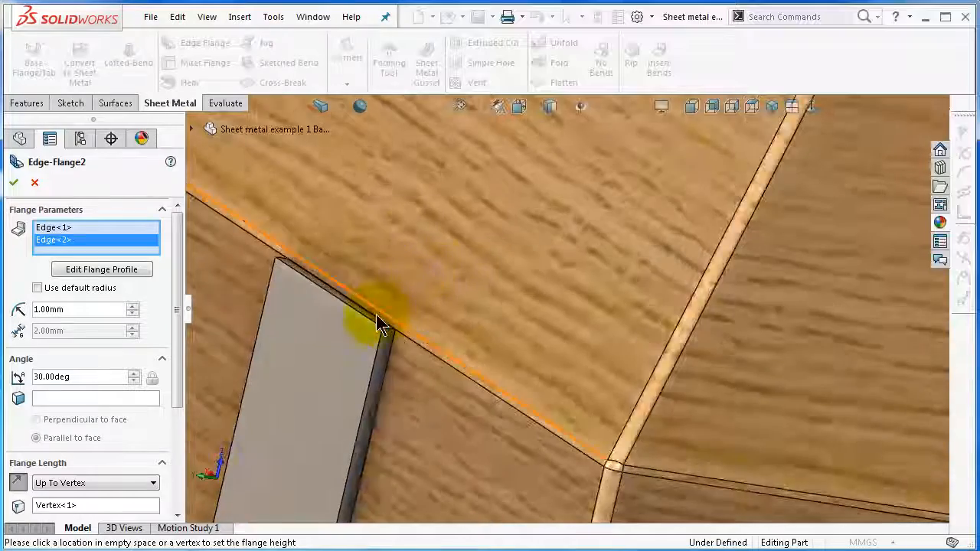
click(375, 325)
scroll(384, 318, up, 5)
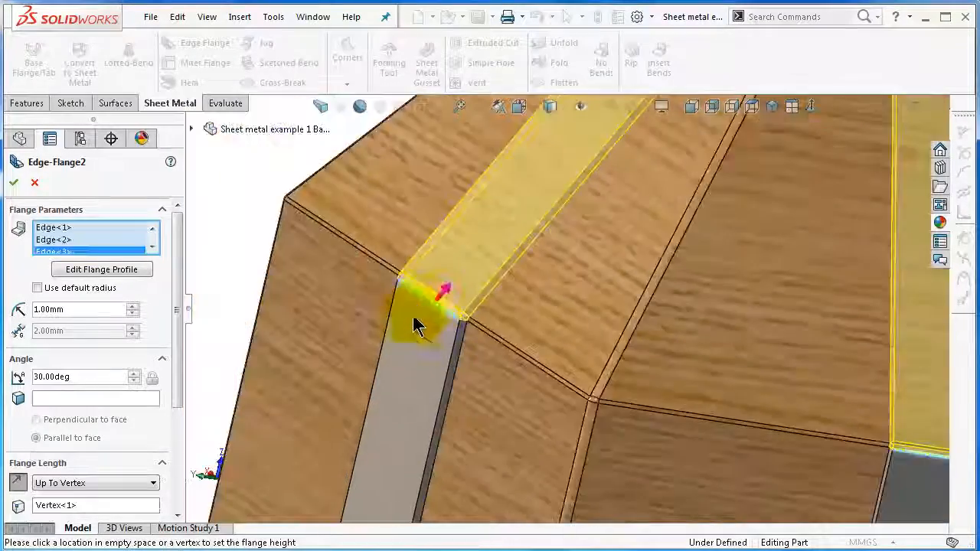
scroll(433, 305, up, 3)
middle_drag(433, 305, 287, 274)
scroll(286, 265, down, 5)
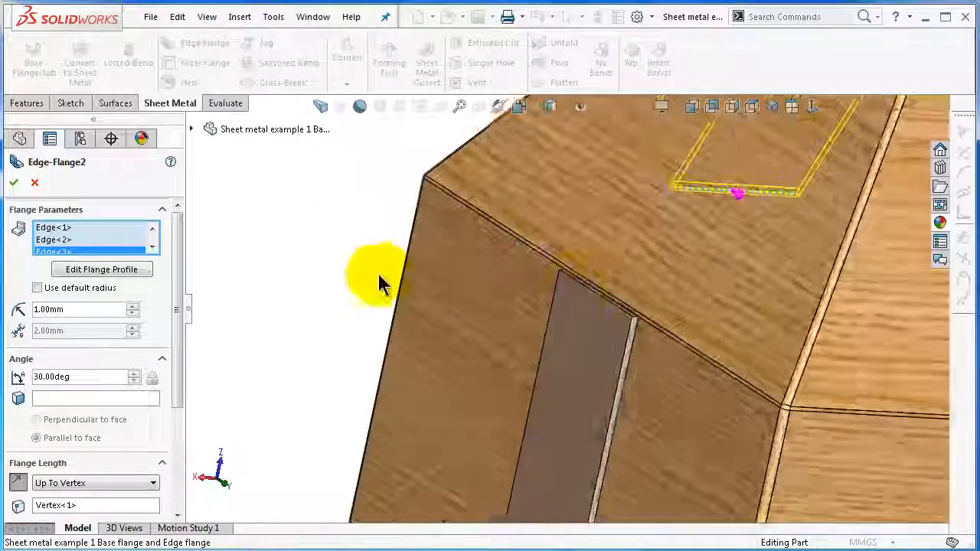
click(591, 299)
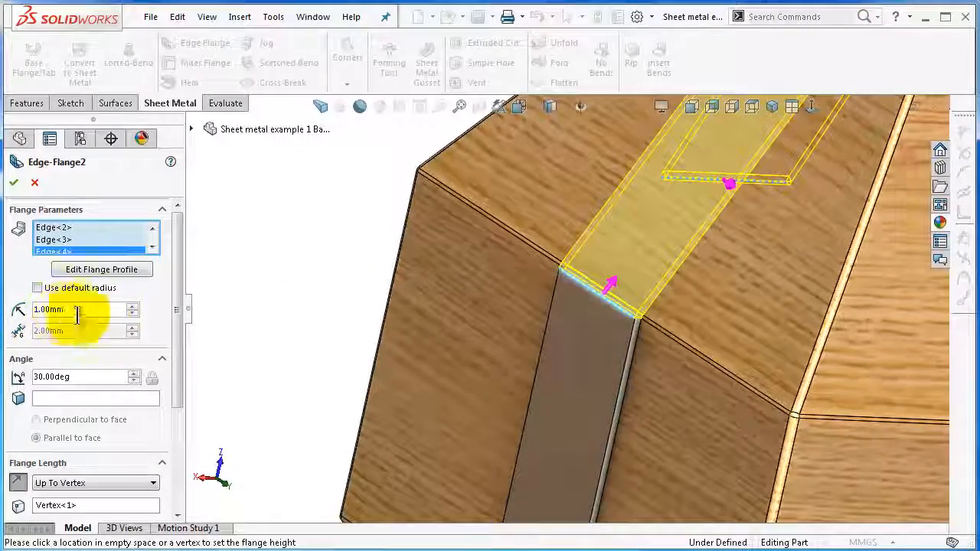
Check the bend fit around the block's rounded edge and complete the edge flange on all four sides
scroll(522, 326, down, 2)
scroll(699, 322, down, 1)
scroll(698, 322, up, 3)
middle_drag(699, 322, 528, 292)
scroll(752, 337, down, 2)
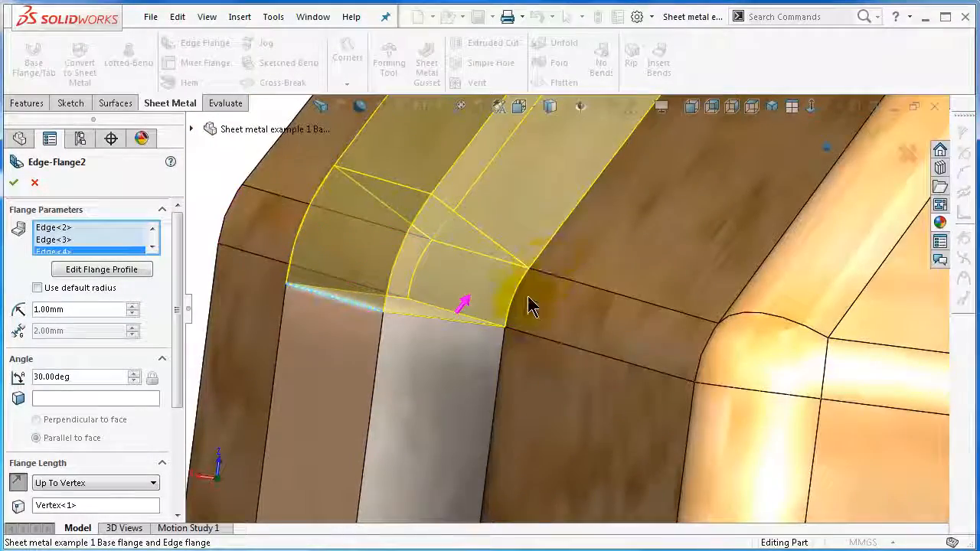
scroll(698, 314, up, 10)
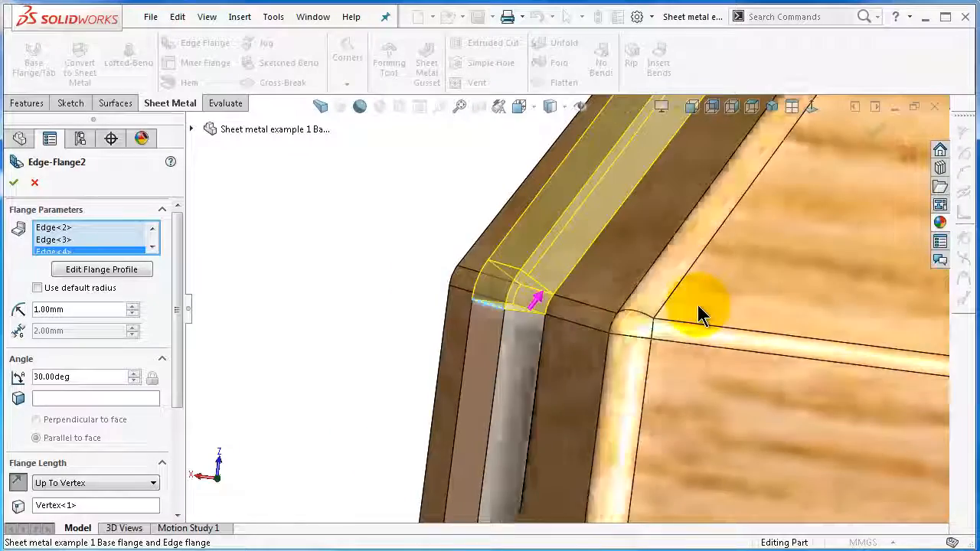
click(873, 132)
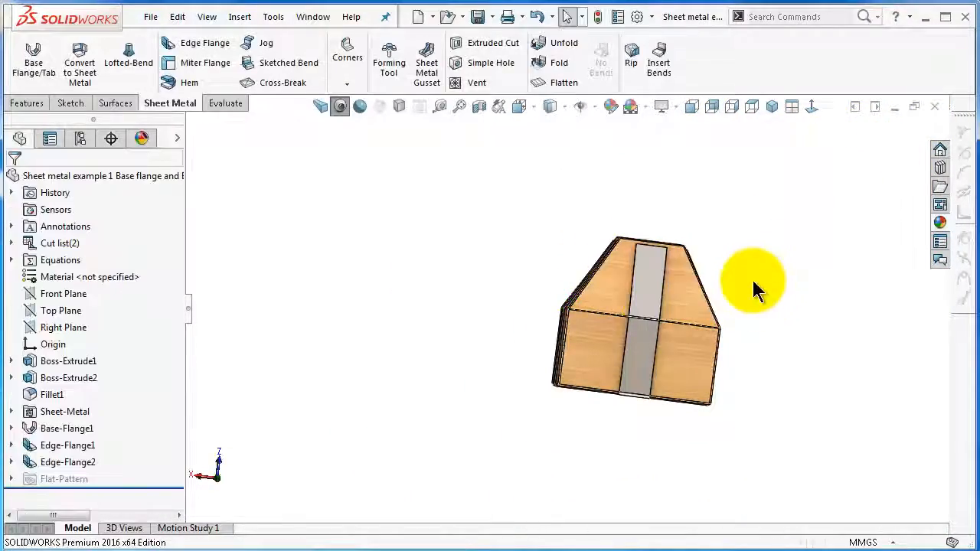
Examine how far the upper ends of the sloped flanges reach toward the block's top edges
middle_drag(760, 285, 754, 264)
click(754, 264)
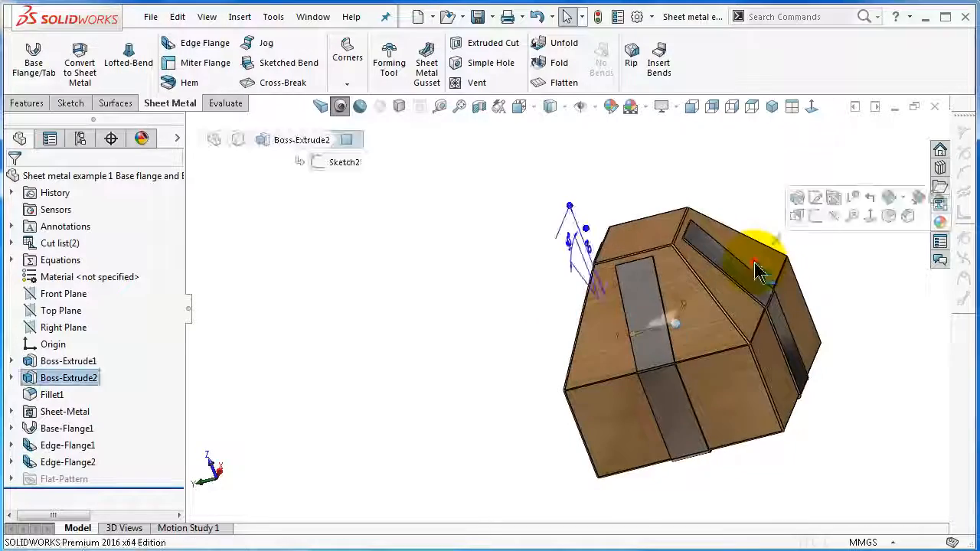
click(414, 297)
middle_drag(575, 308, 677, 301)
scroll(677, 302, down, 4)
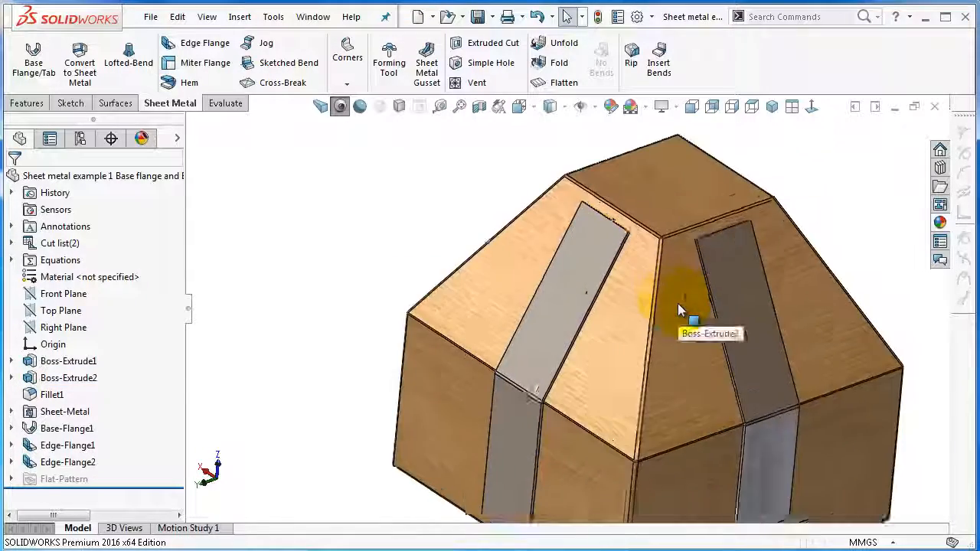
scroll(677, 298, up, 1)
scroll(677, 303, down, 5)
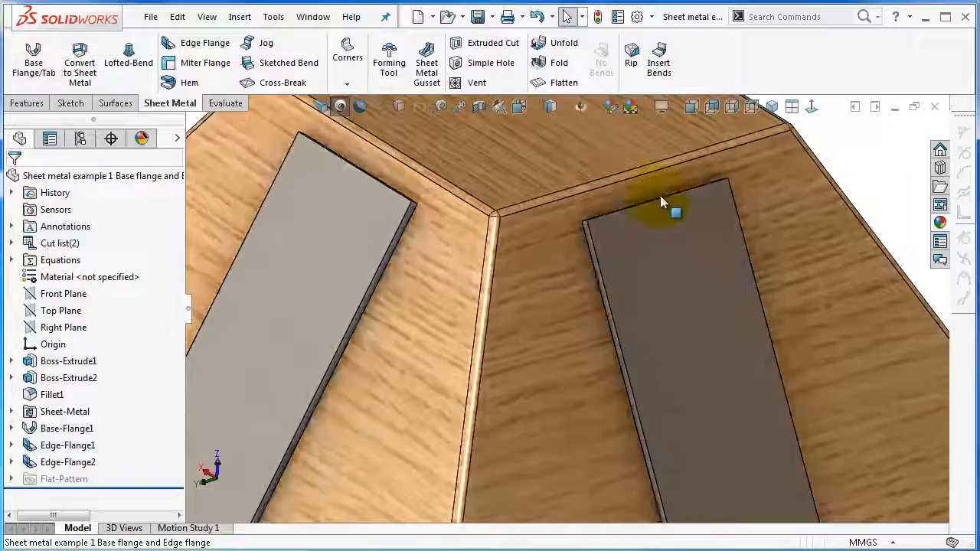
Reopen Edge-Flange2, review its Up To Vertex length settings, and reapply the feature
click(73, 461)
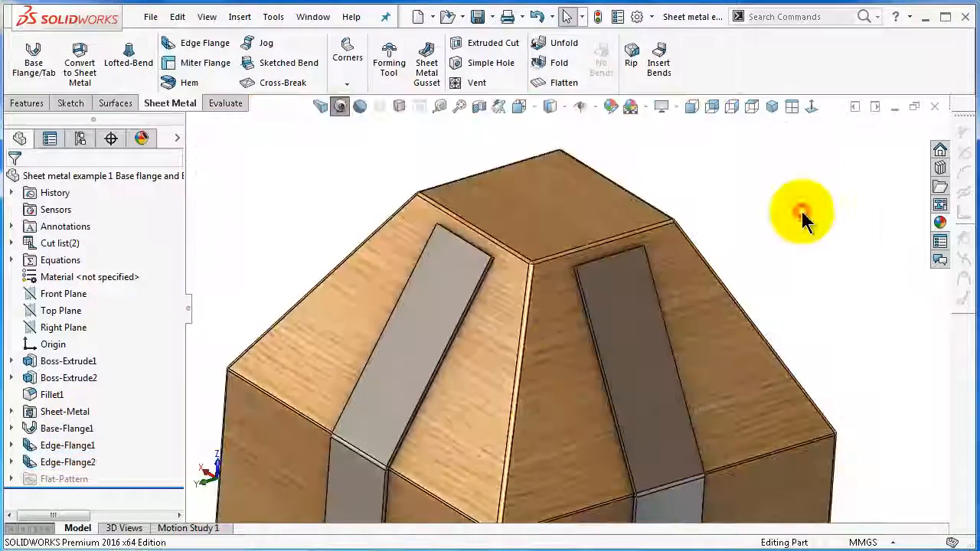
click(80, 463)
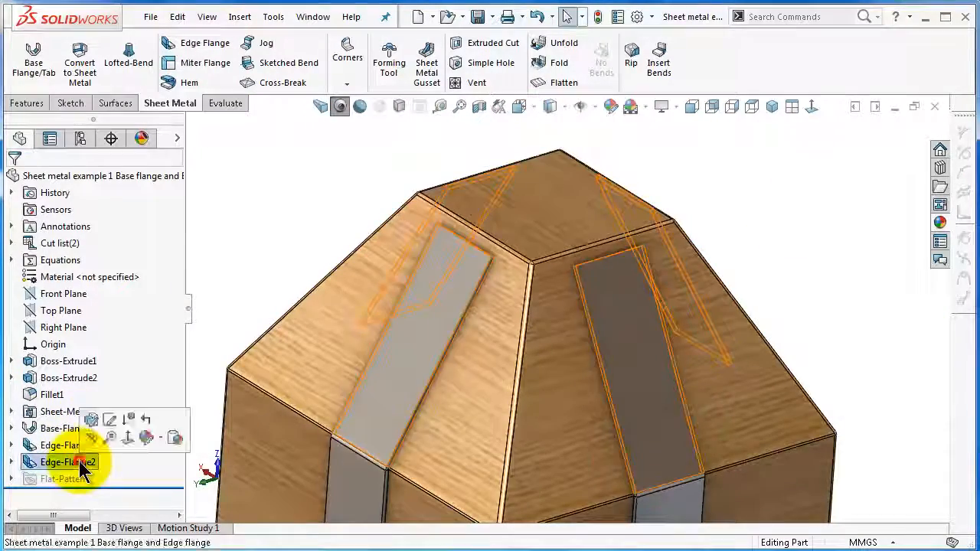
click(90, 421)
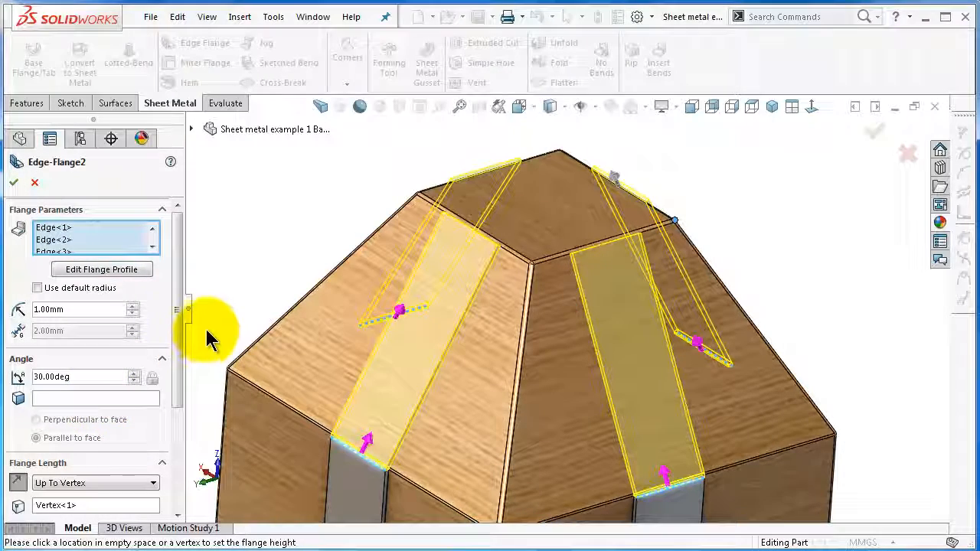
drag(180, 328, 184, 387)
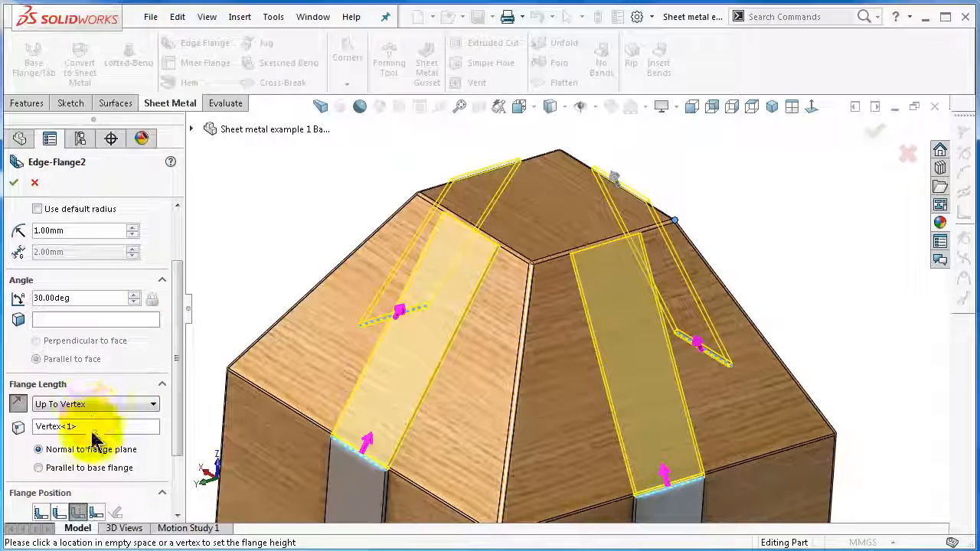
click(13, 184)
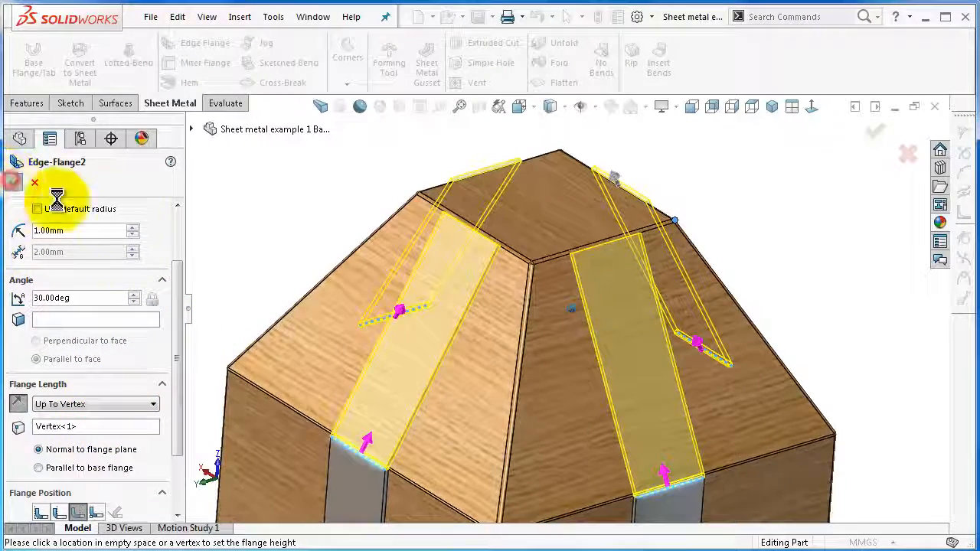
Start another edge flange on the upper outer edge of one sloped flange, beside the block's top face
click(729, 201)
middle_drag(727, 490, 651, 460)
middle_drag(676, 261, 583, 220)
scroll(528, 233, down, 2)
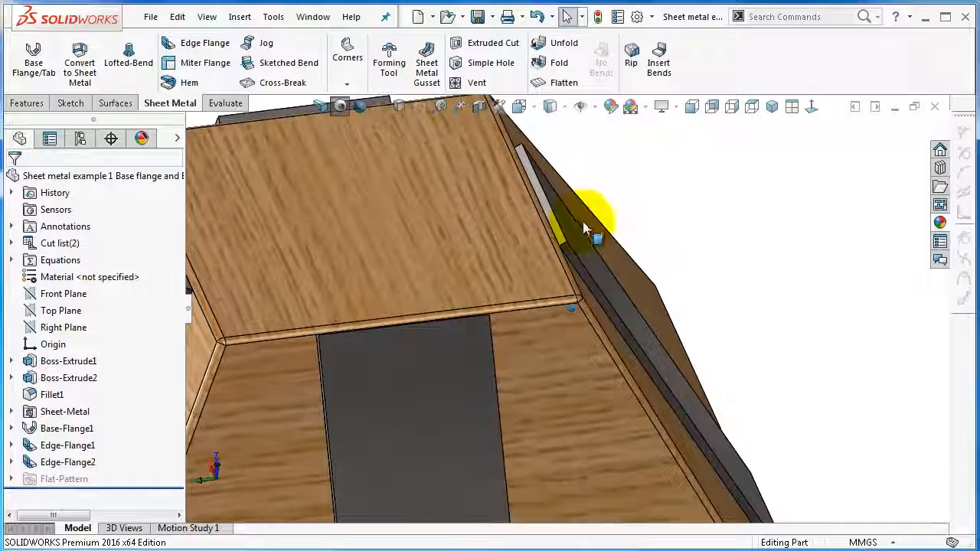
click(195, 44)
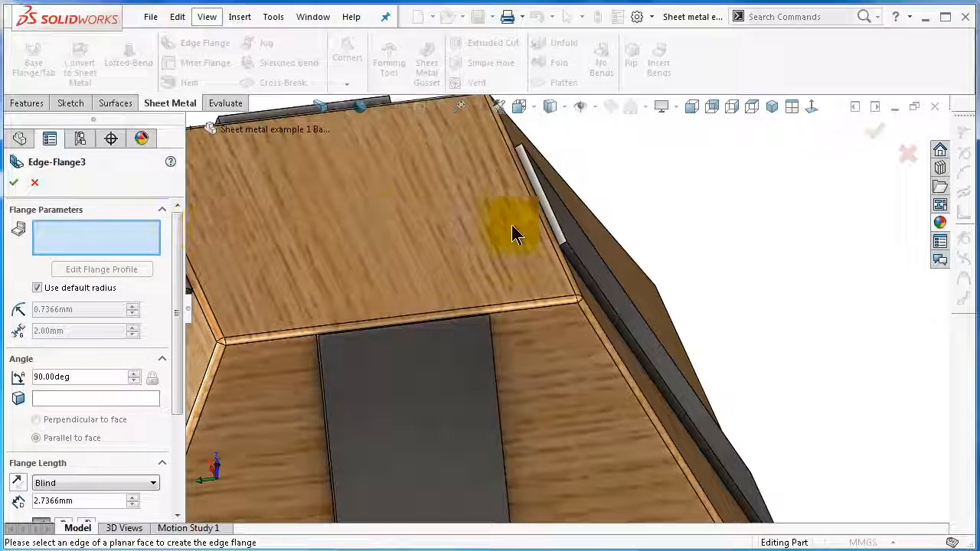
click(557, 226)
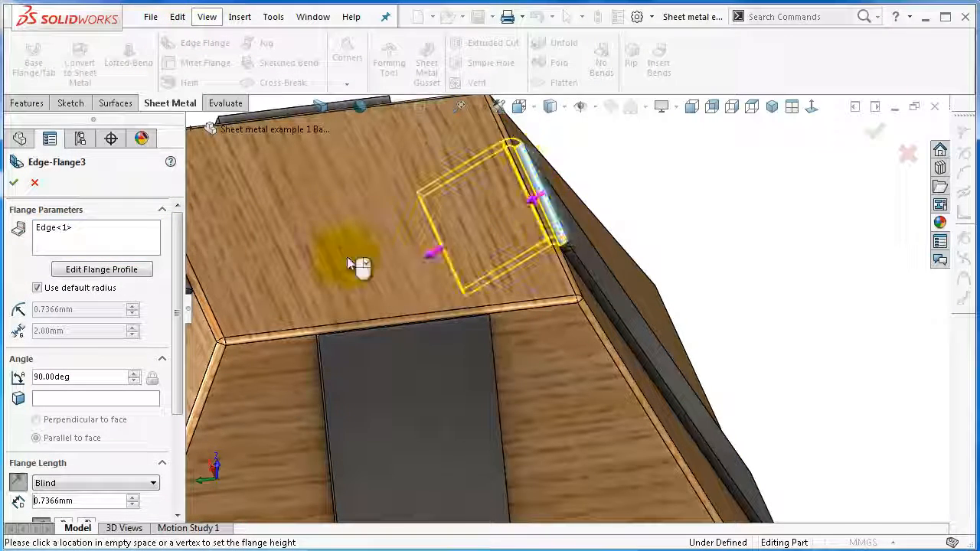
Direct the new edge flange inward over the block's top face and set its blind length to 10 mm
click(460, 223)
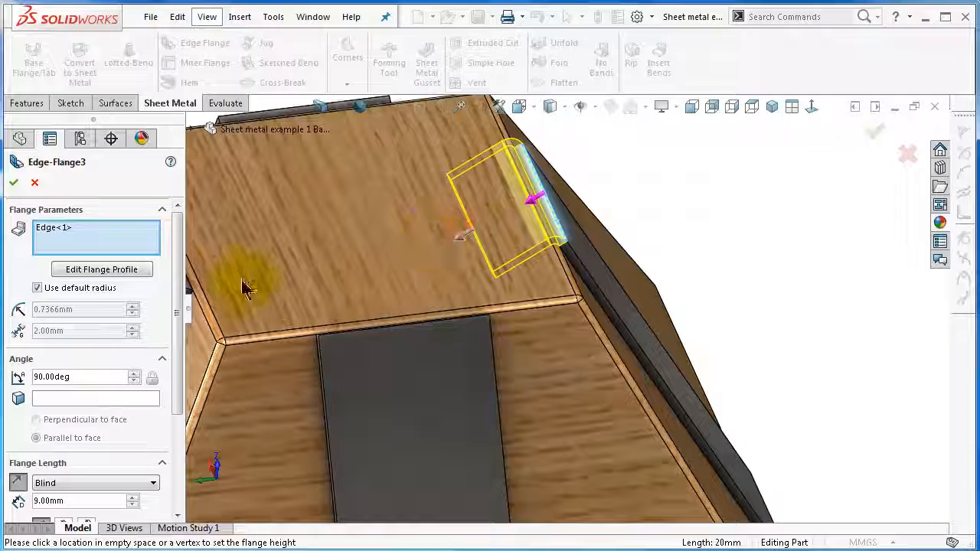
drag(176, 265, 176, 360)
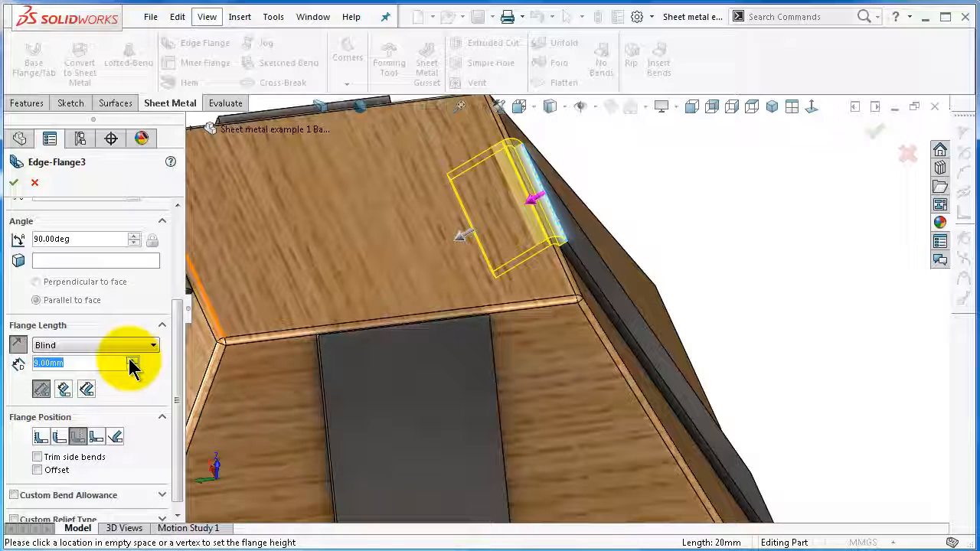
click(14, 388)
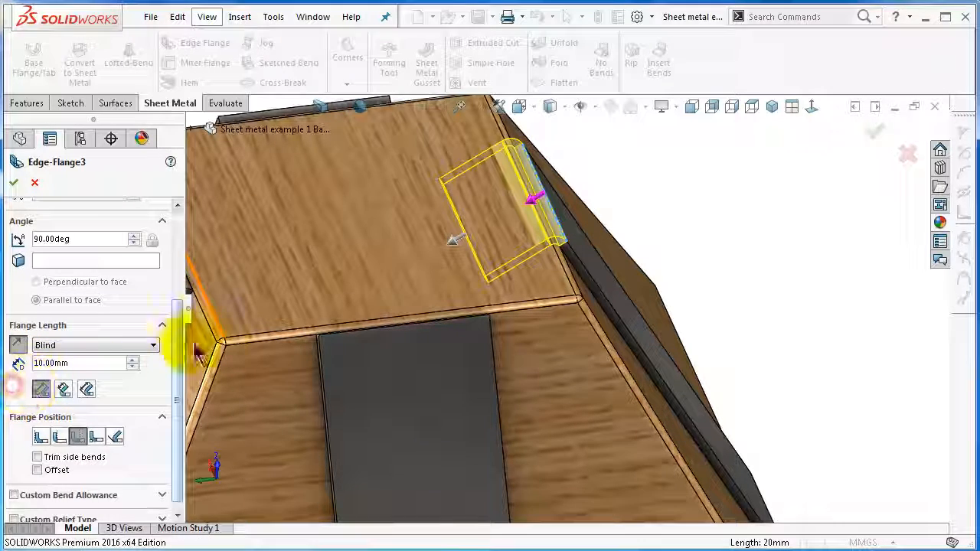
middle_drag(498, 282, 566, 251)
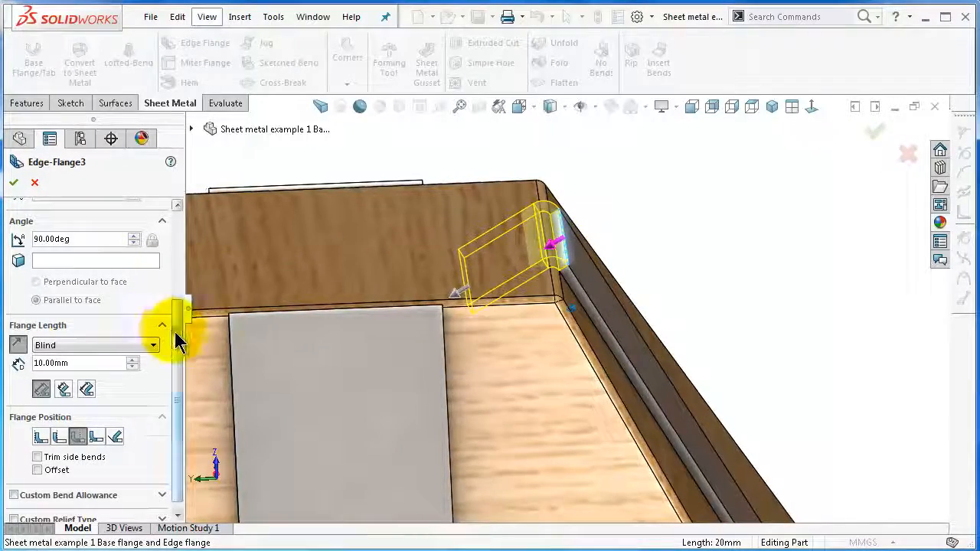
Set the flange angle by making the flange parallel to the block's top face
drag(177, 341, 176, 246)
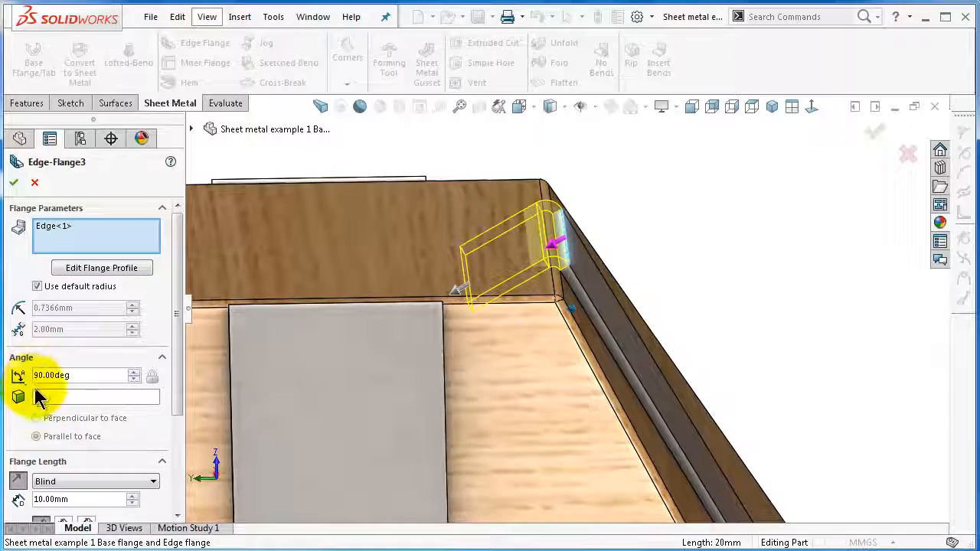
click(44, 398)
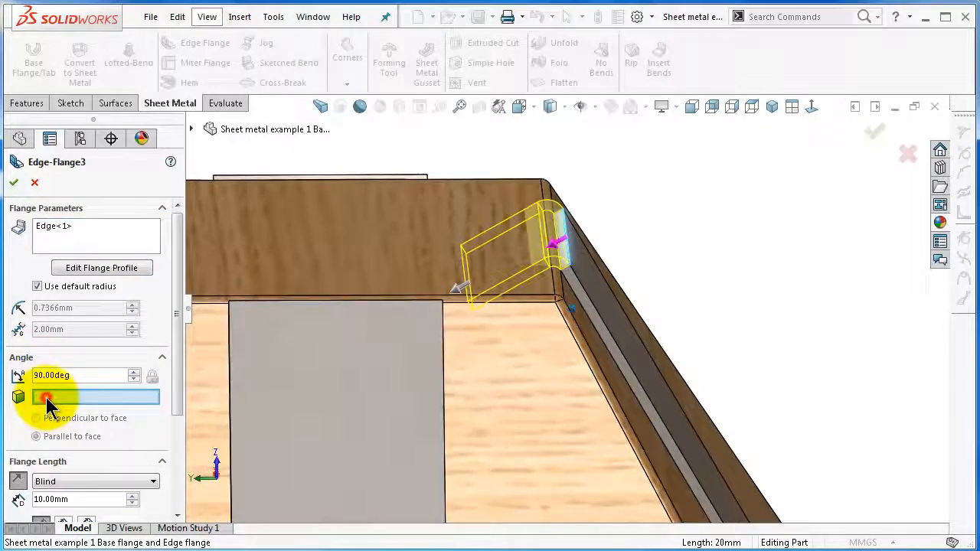
click(345, 264)
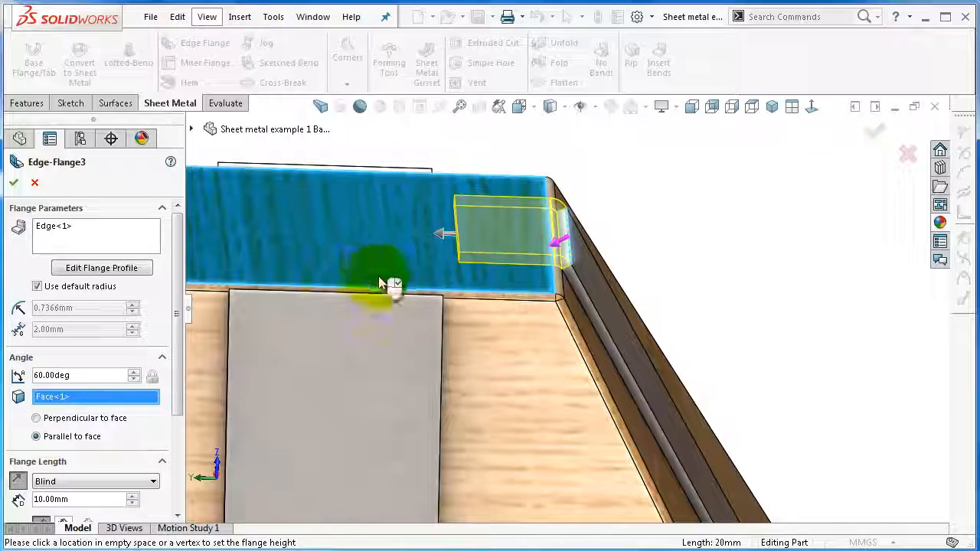
middle_drag(558, 313, 518, 283)
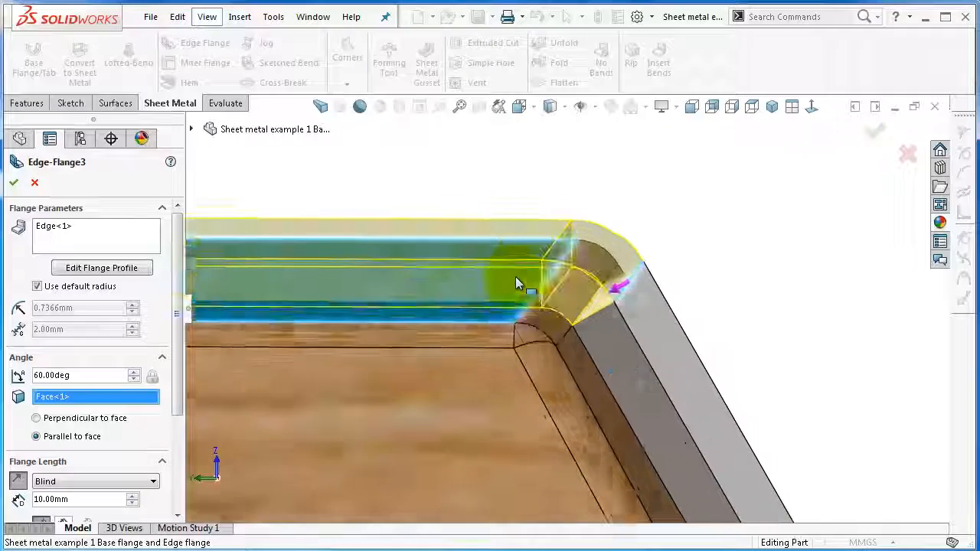
Override the default bend radius of the top edge flange with 1 mm
click(37, 286)
double_click(85, 307)
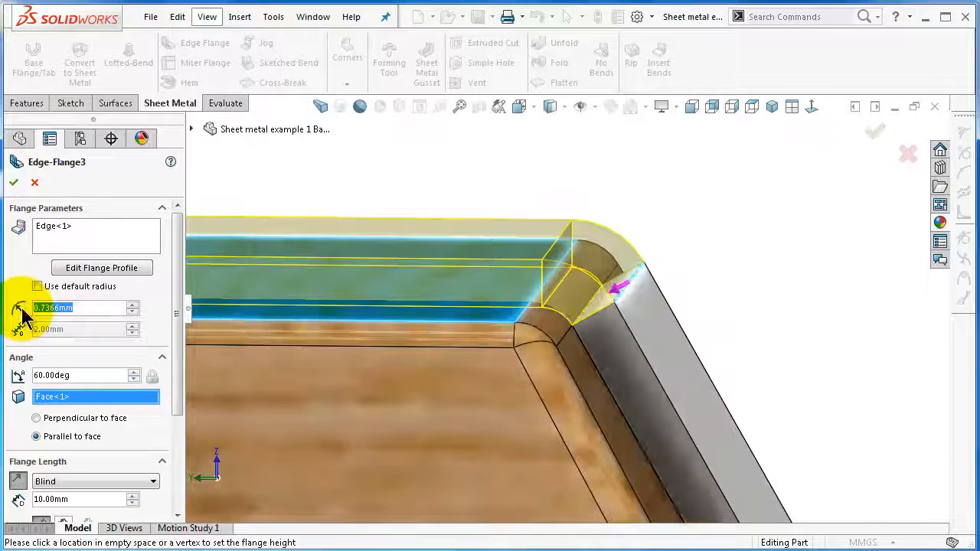
click(12, 273)
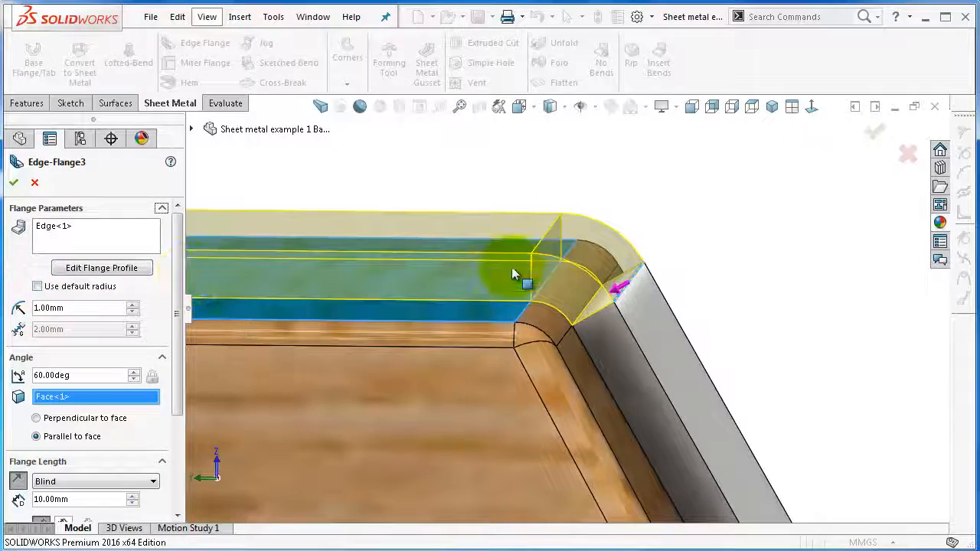
middle_drag(513, 274, 415, 475)
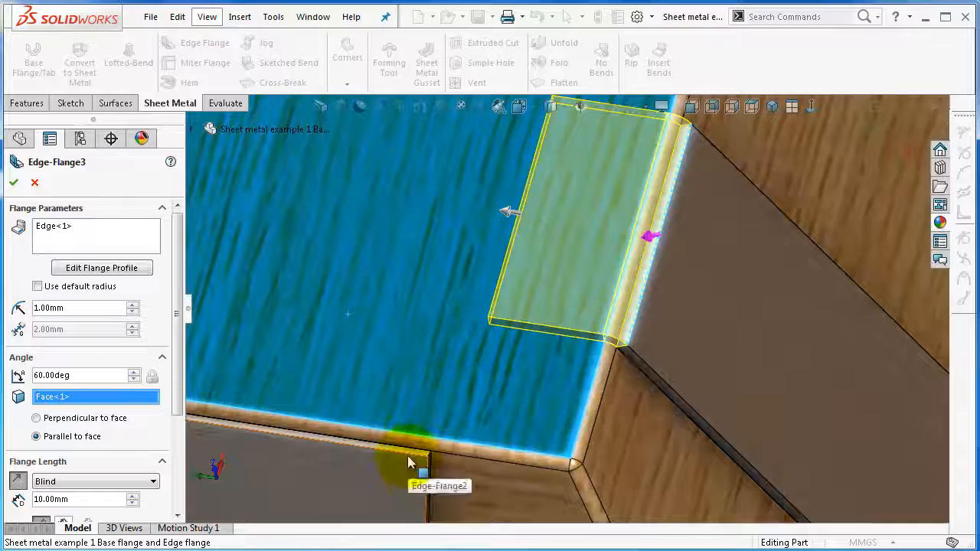
Add the upper edges of the other three sloped flanges to the edge flange and complete the feature
click(407, 455)
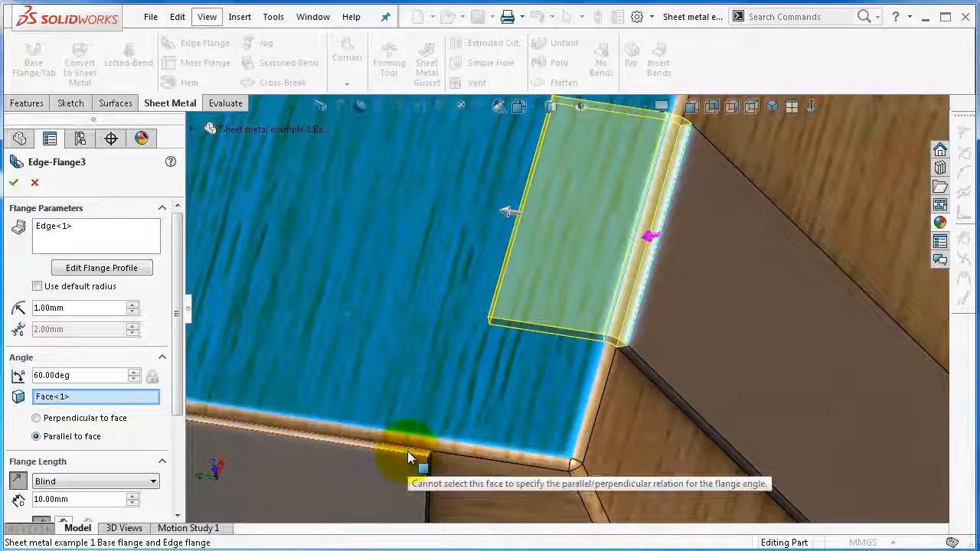
scroll(408, 454, down, 4)
click(119, 251)
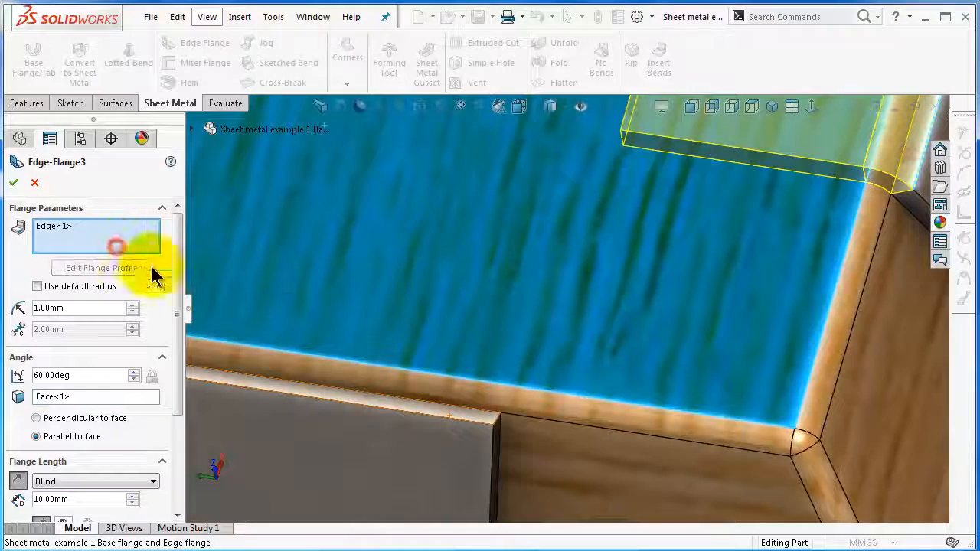
click(375, 392)
scroll(380, 360, up, 6)
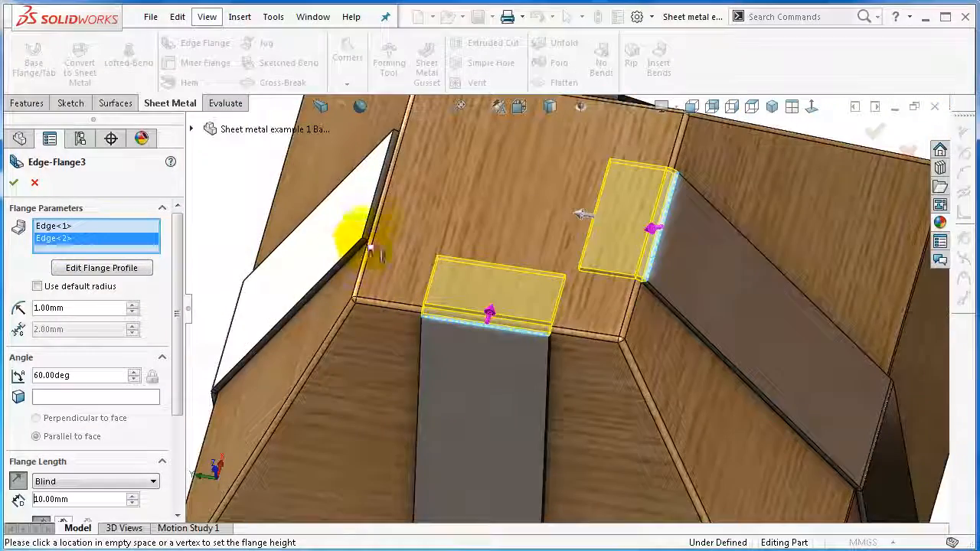
click(375, 218)
scroll(498, 194, up, 5)
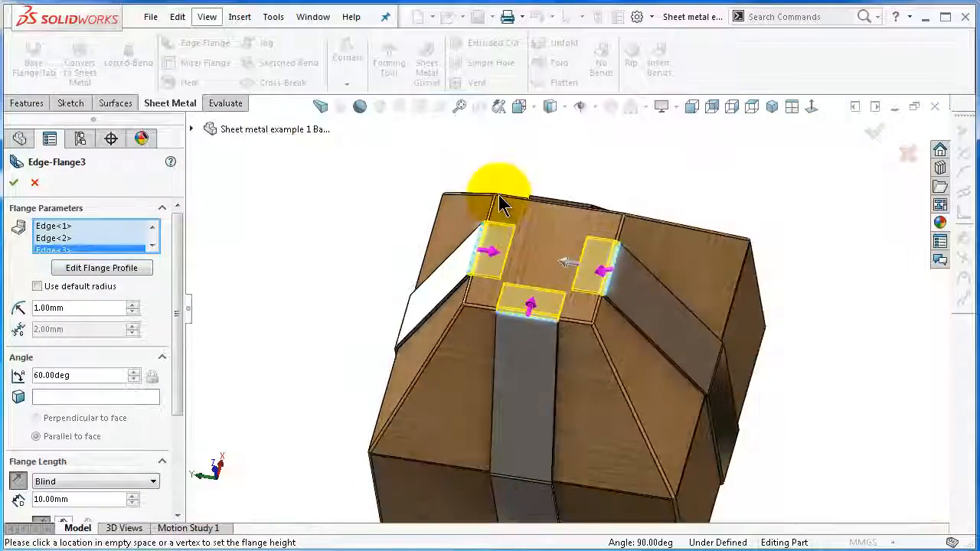
scroll(627, 243, down, 5)
click(641, 251)
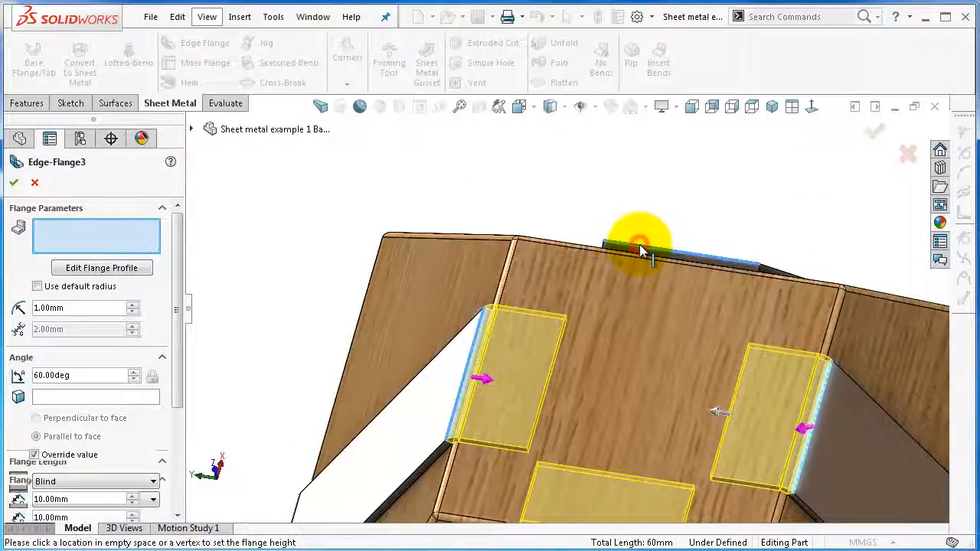
scroll(781, 253, up, 2)
middle_drag(783, 245, 795, 151)
click(874, 133)
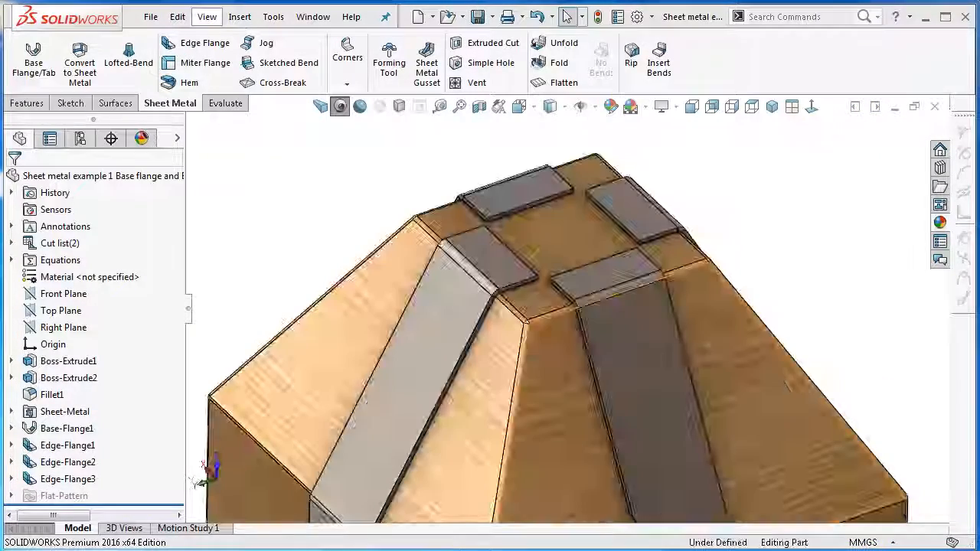
Examine the finished flanges around the block from several sides and expand the cut list
click(815, 272)
middle_drag(816, 272, 811, 270)
scroll(810, 270, up, 3)
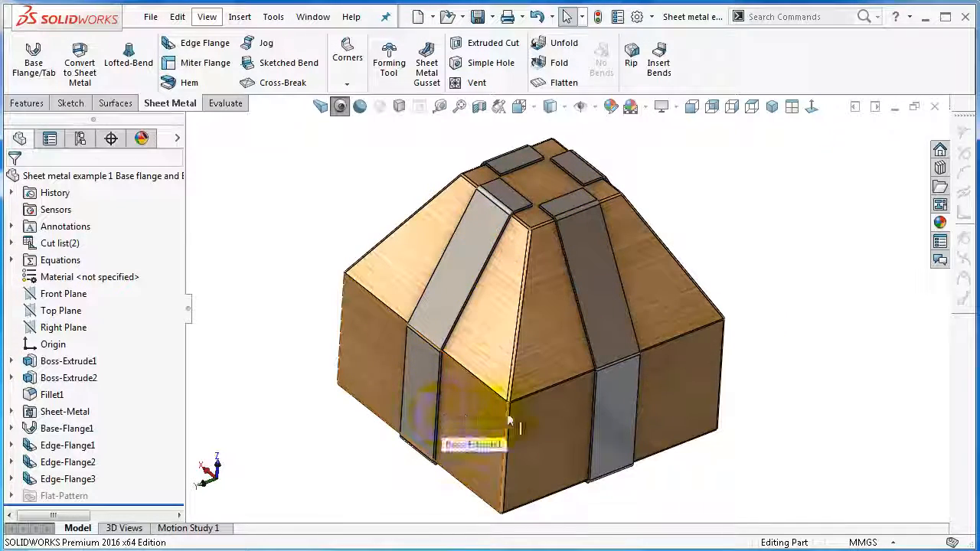
middle_drag(571, 244, 571, 242)
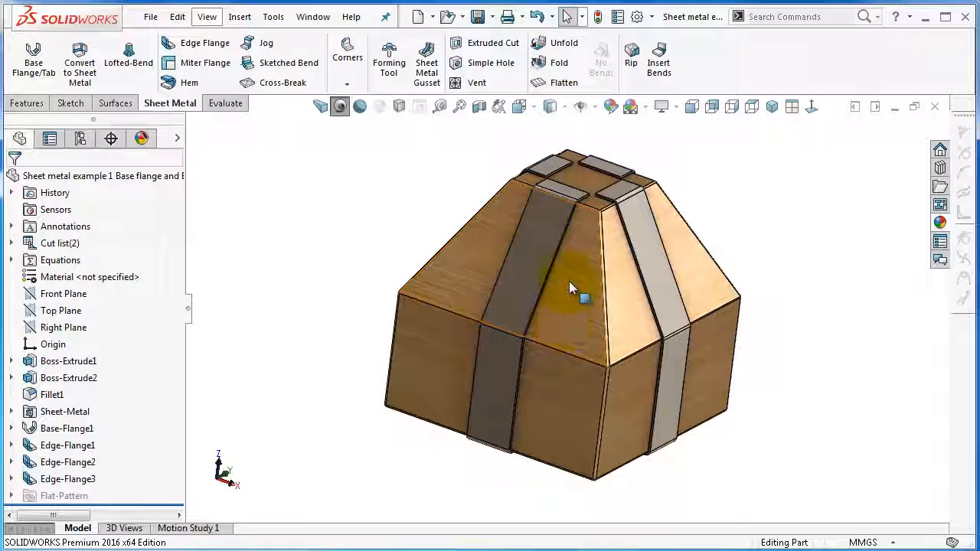
click(11, 243)
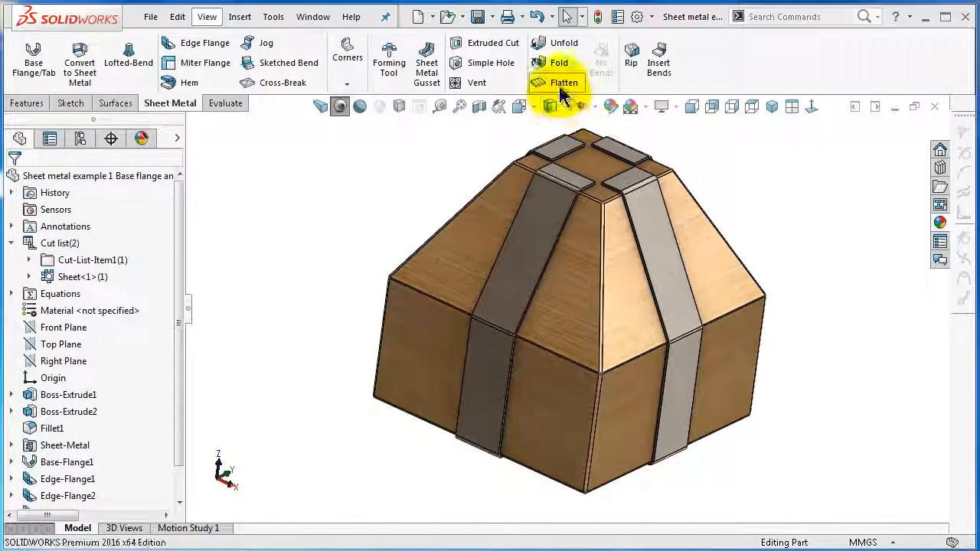
Flatten the sheet metal part and show the wooden block again through Boss-Extrude1
click(560, 85)
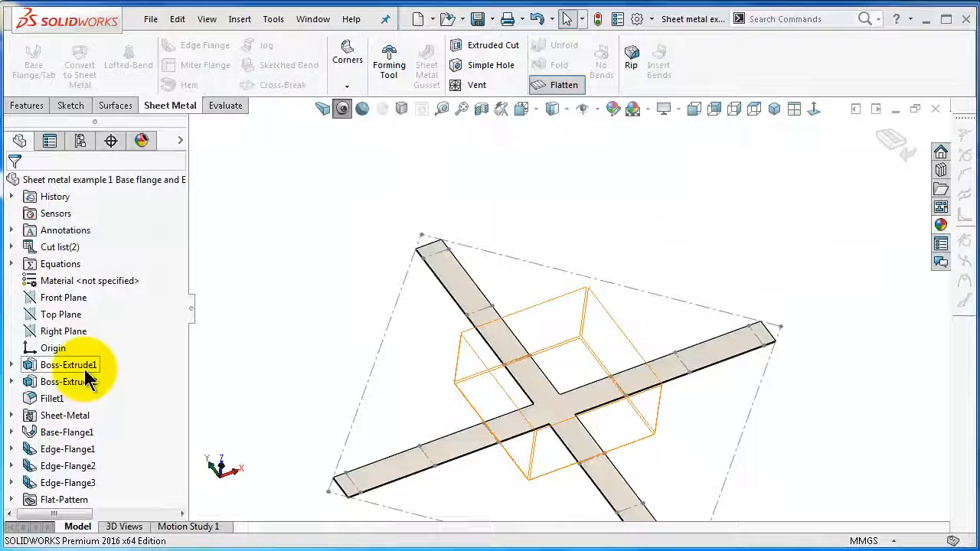
click(86, 368)
click(96, 351)
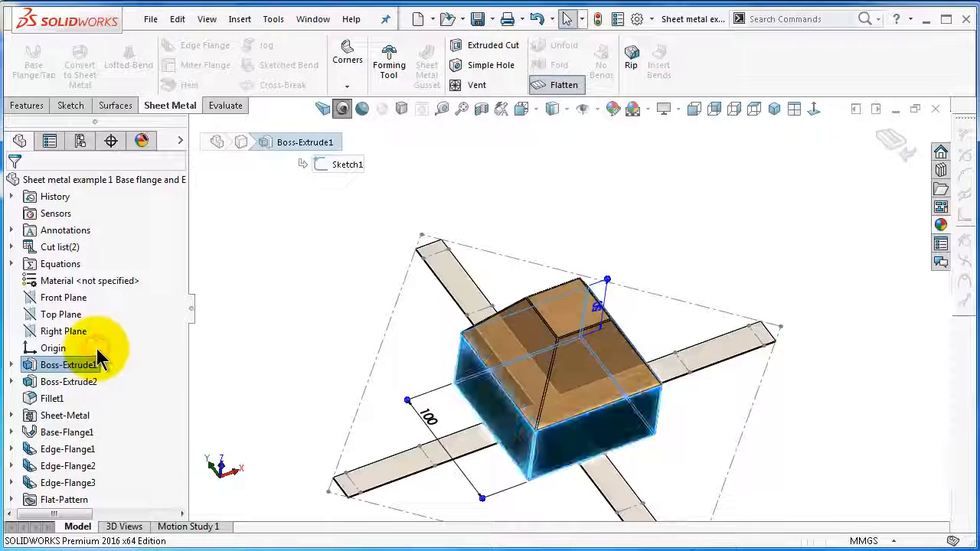
click(286, 344)
middle_drag(640, 435, 636, 398)
scroll(632, 416, down, 1)
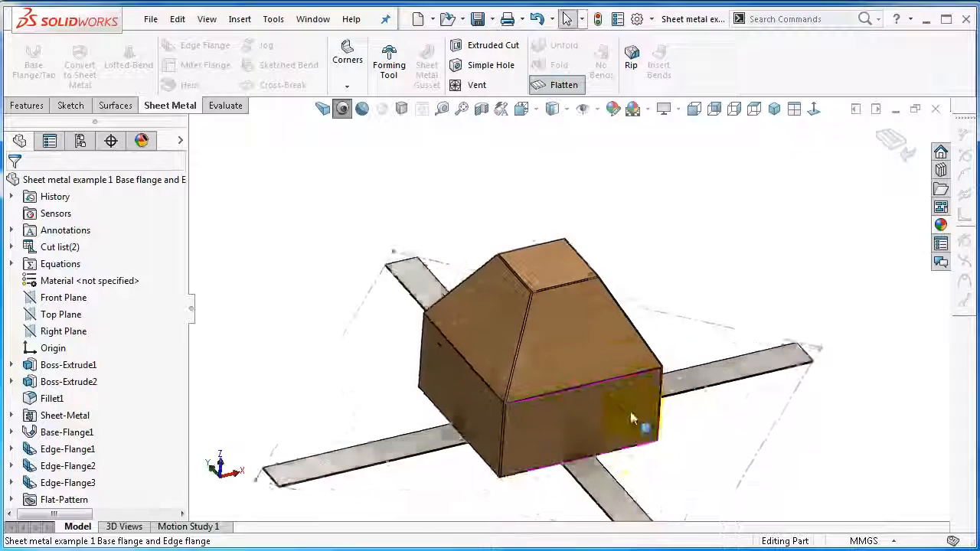
scroll(631, 411, up, 1)
scroll(621, 395, down, 1)
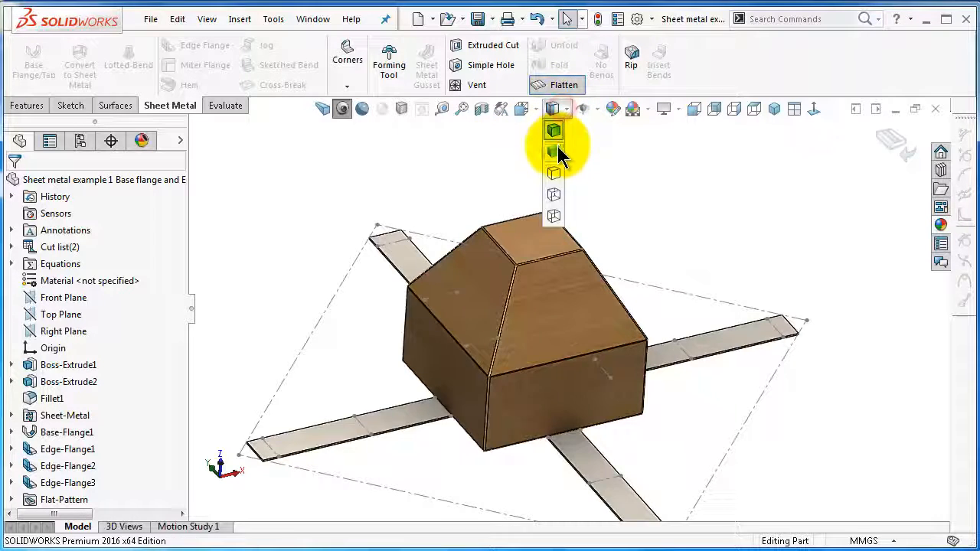
Try the shaded style without edges and the cartoon effect on the flattened part, and restore shading with edges
click(553, 151)
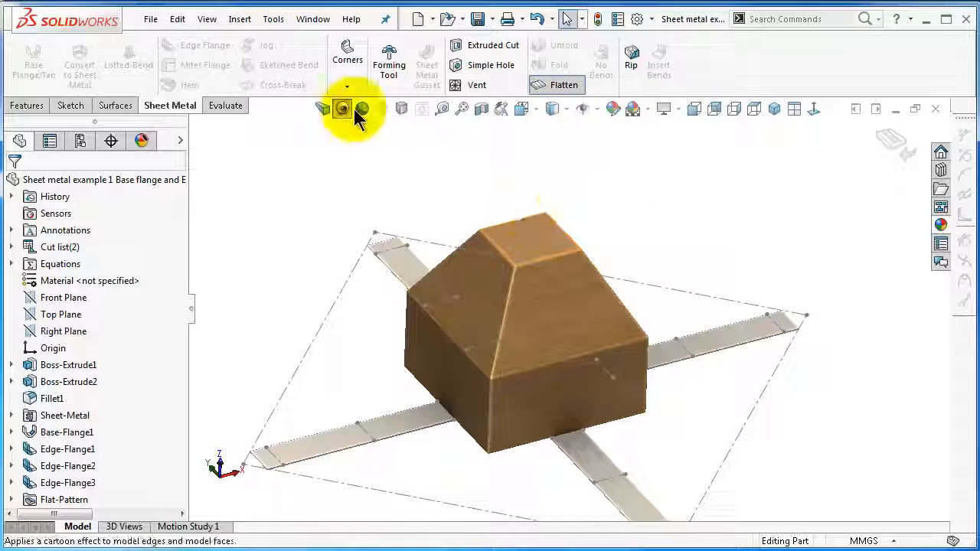
click(324, 108)
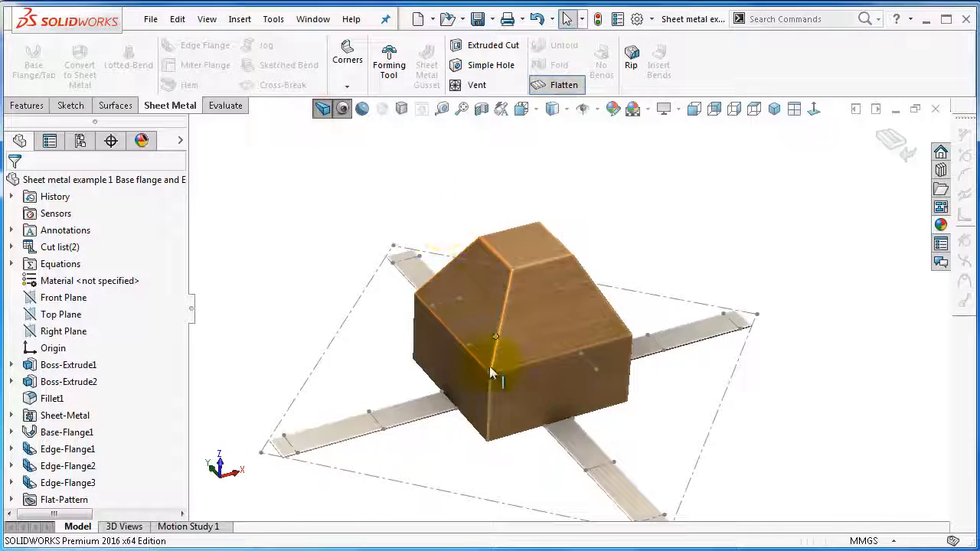
middle_drag(490, 373, 776, 277)
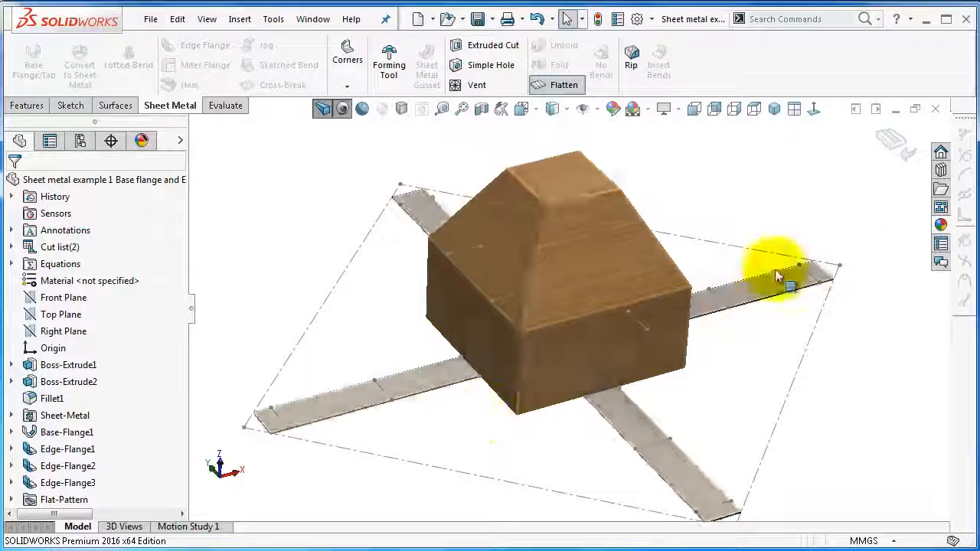
click(362, 109)
click(362, 110)
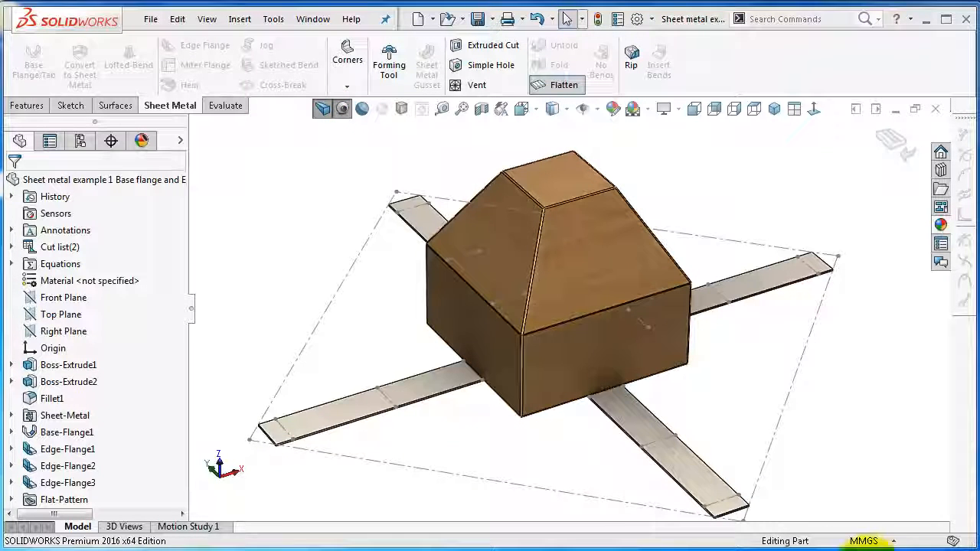
Fold the part back and set the flange length of the four top flanges in Edge-Flange3 to 20 mm
click(890, 152)
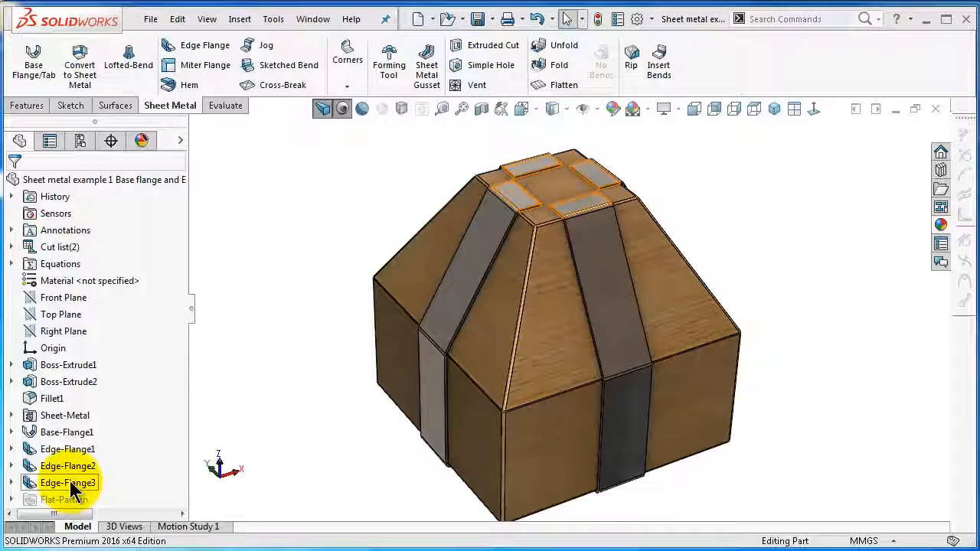
click(521, 203)
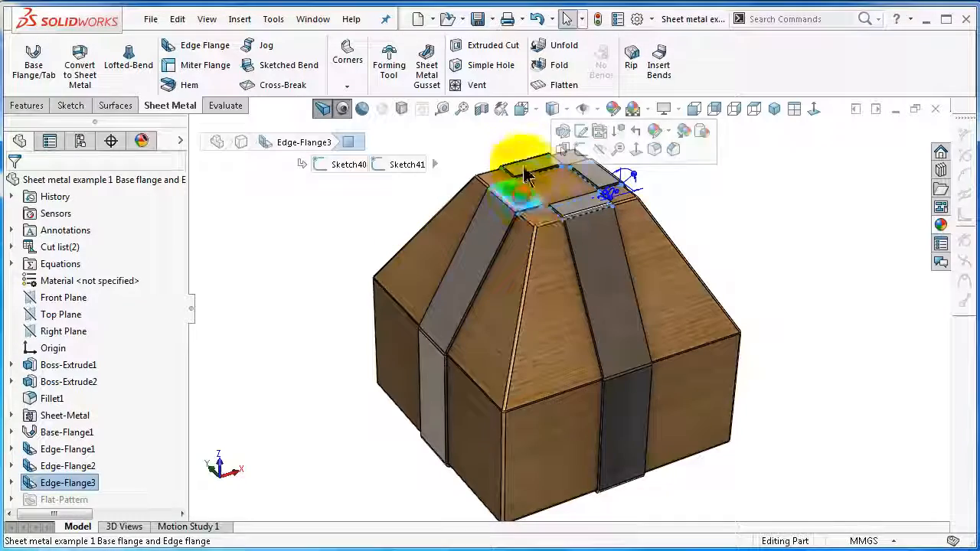
click(67, 482)
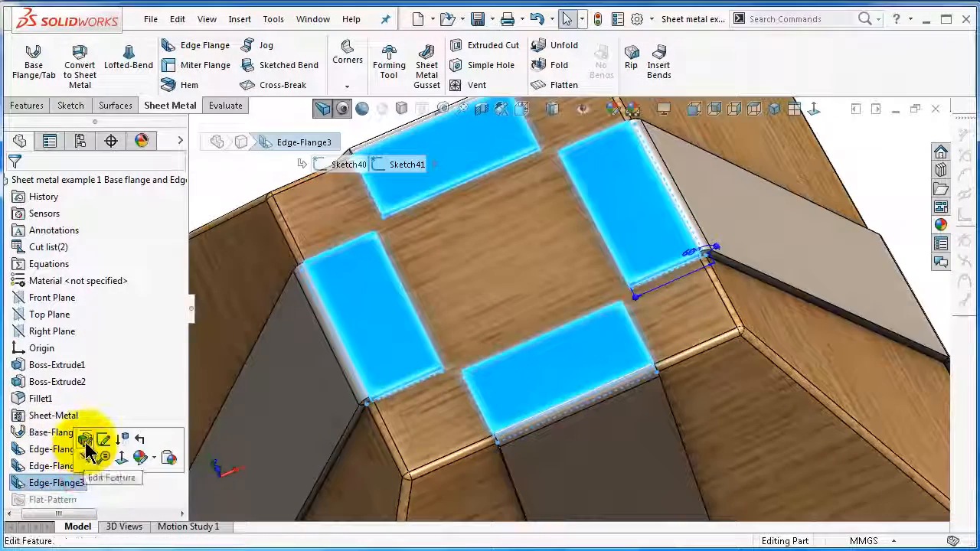
click(61, 438)
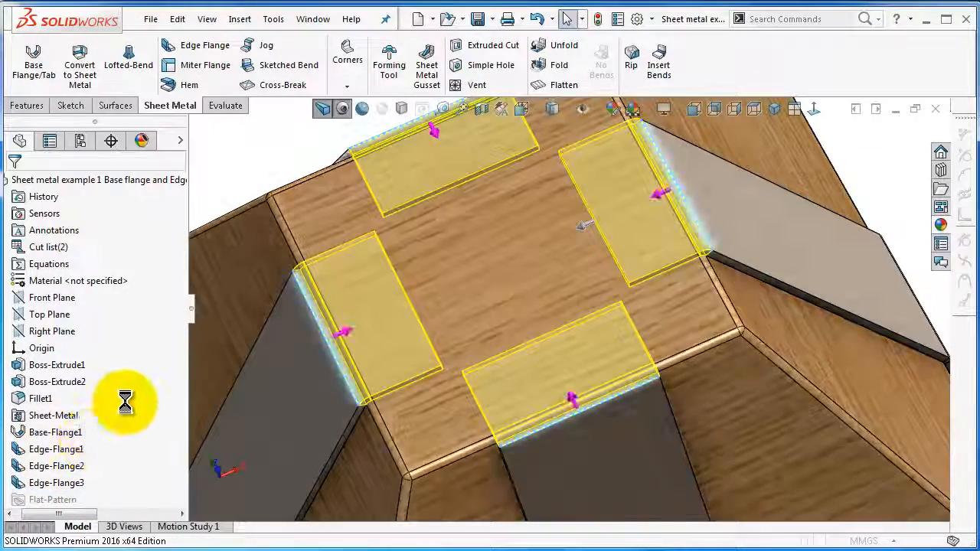
scroll(171, 328, down, 5)
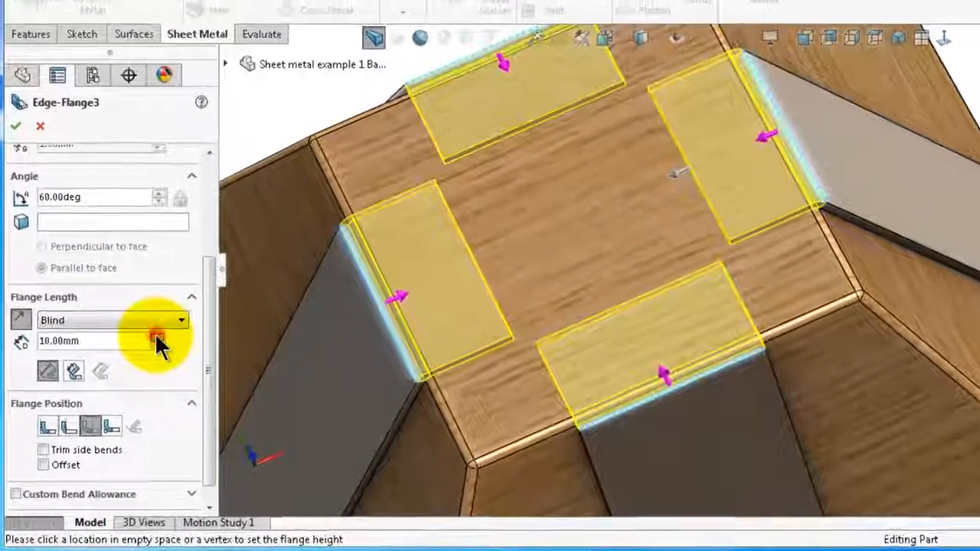
click(135, 368)
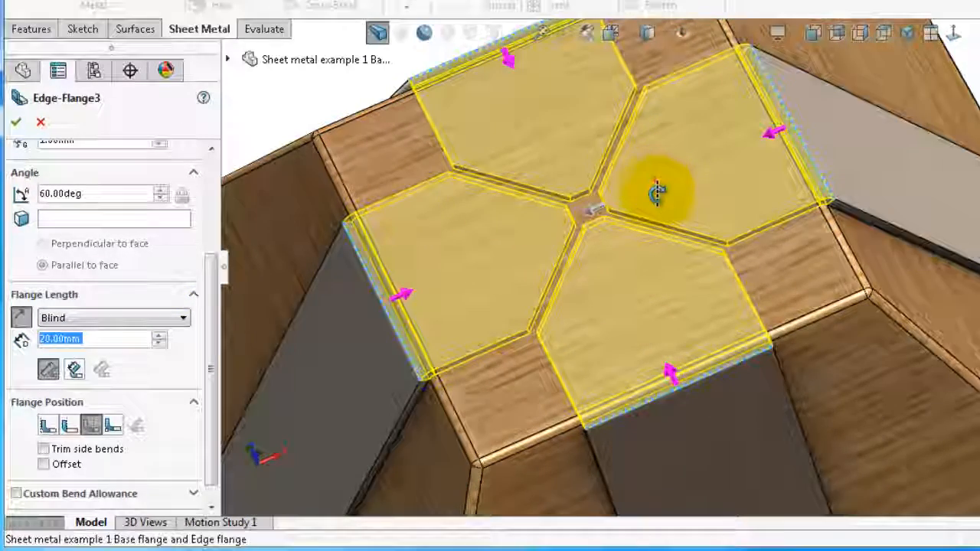
middle_drag(656, 191, 656, 240)
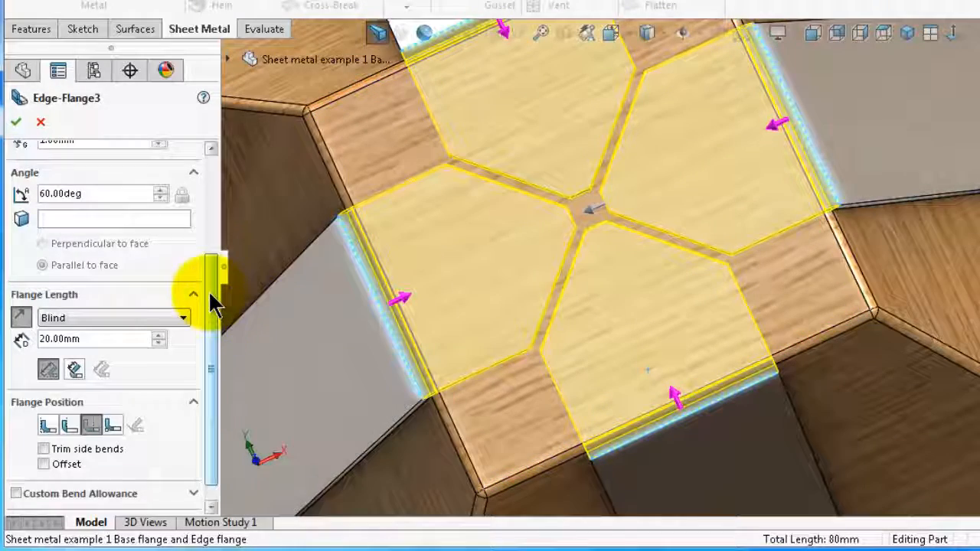
Try gap distances of 2 mm and 0 mm between the top flanges, set the gap to 1 mm and accept the edit
drag(213, 301, 208, 197)
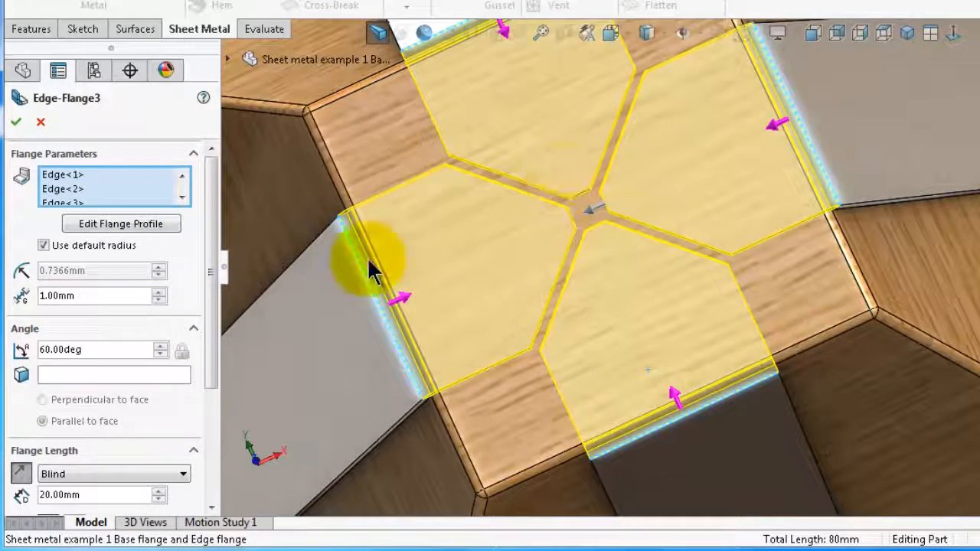
click(160, 292)
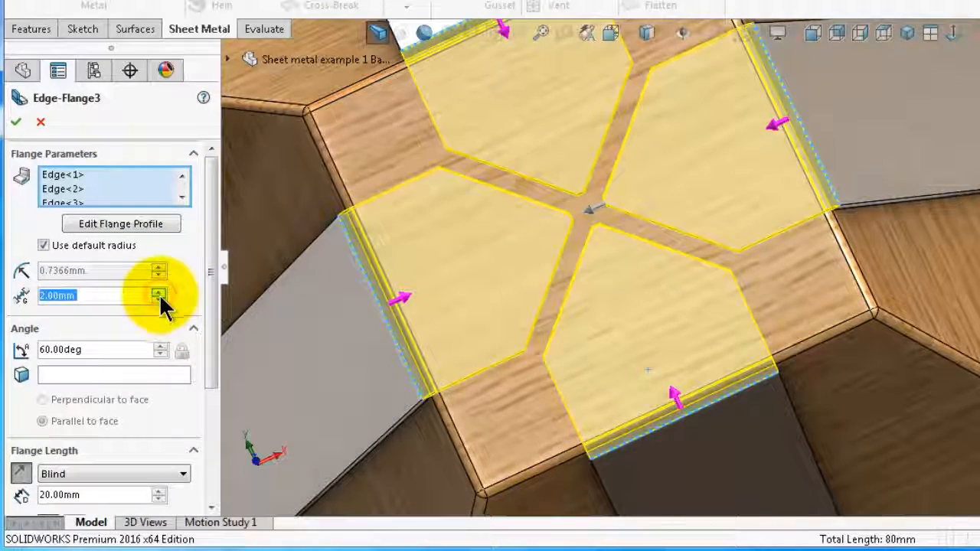
click(160, 300)
click(159, 299)
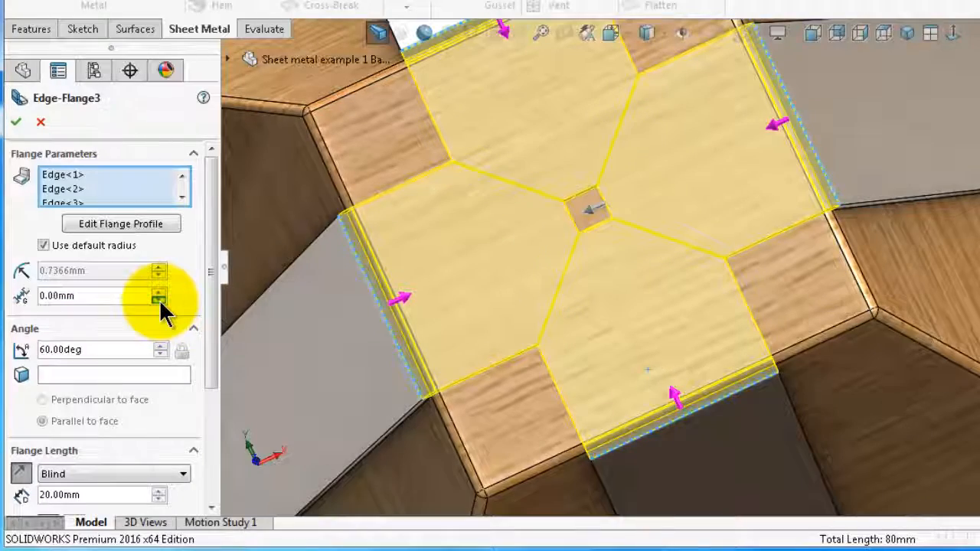
click(159, 299)
scroll(661, 157, down, 2)
mouse_move(661, 166)
middle_down()
mouse_move(660, 200)
mouse_move(662, 169)
middle_up()
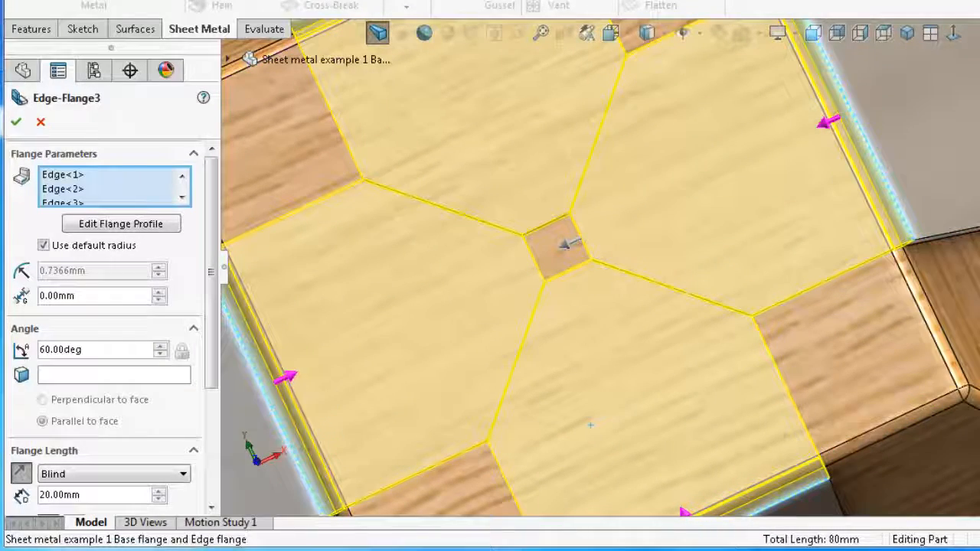
click(159, 292)
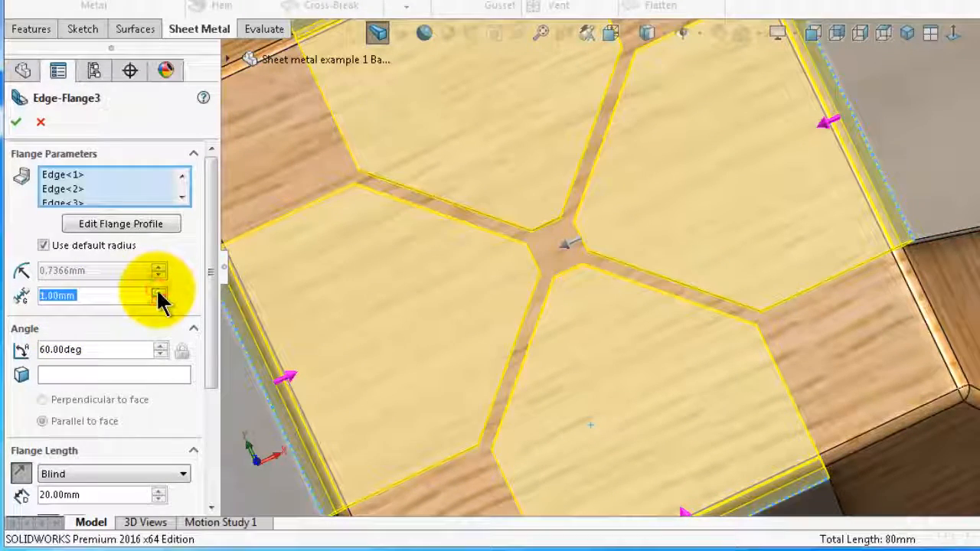
click(16, 124)
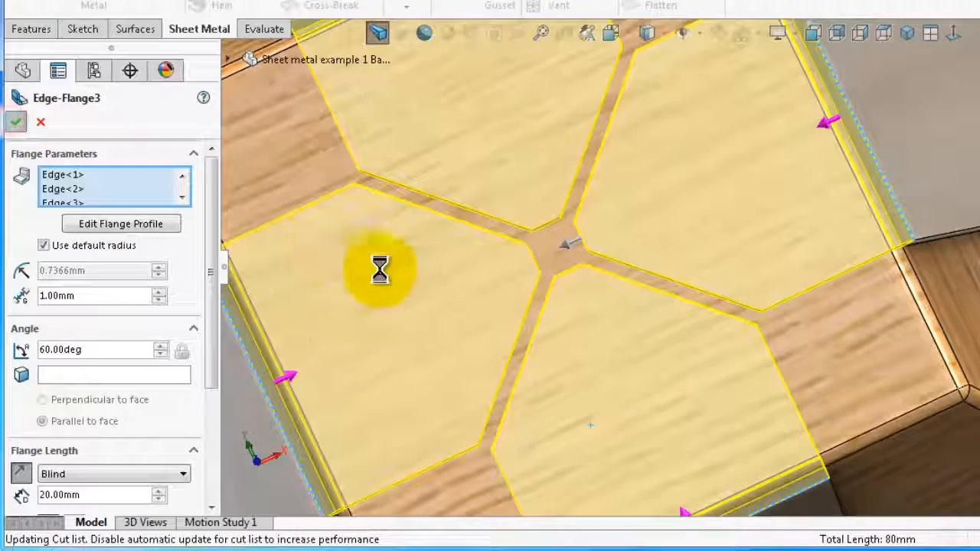
Inspect the lengthened top flanges, check the part's flat pattern and fold the part back into shape
scroll(546, 299, up, 5)
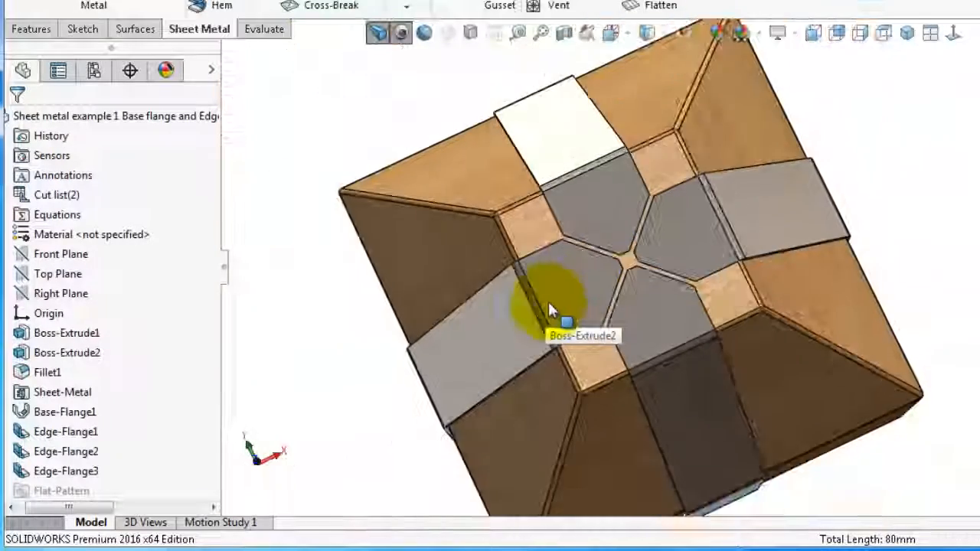
middle_drag(968, 293, 922, 378)
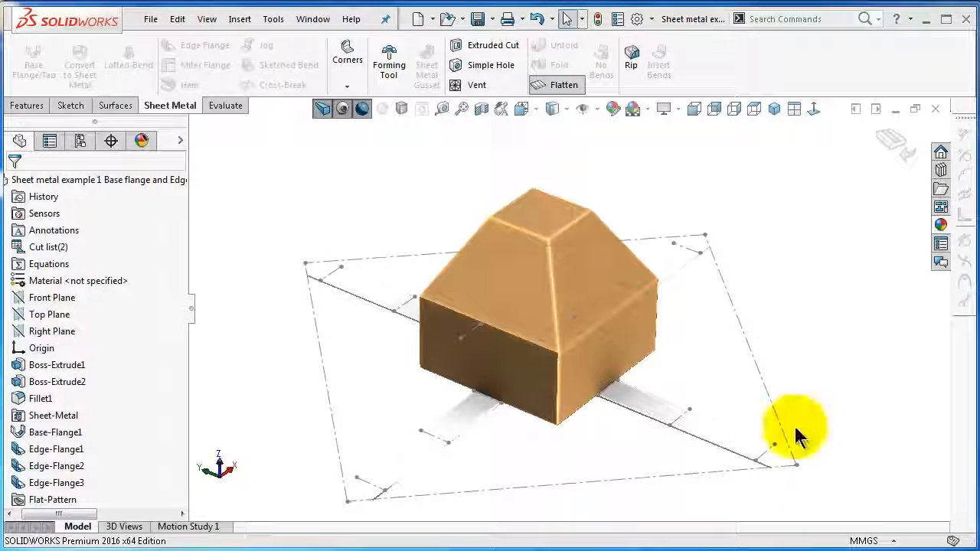
click(564, 84)
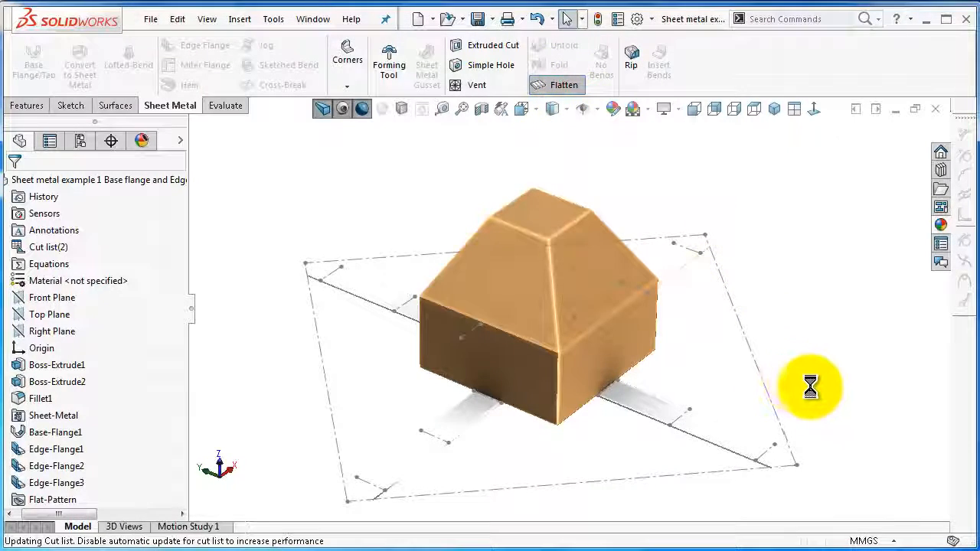